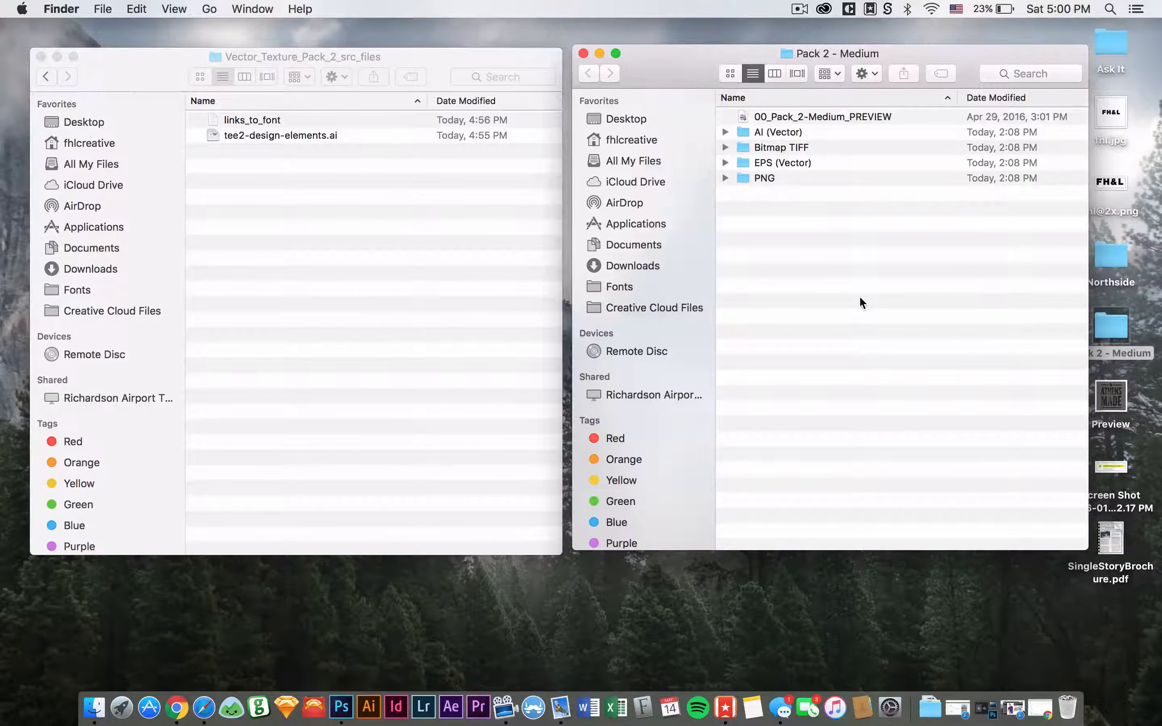
# - View the Preview image on the desktop in Quick Look to examine the finished ATHENS MADE design, and close it
pyautogui.click(1103, 396)
pyautogui.press('space')
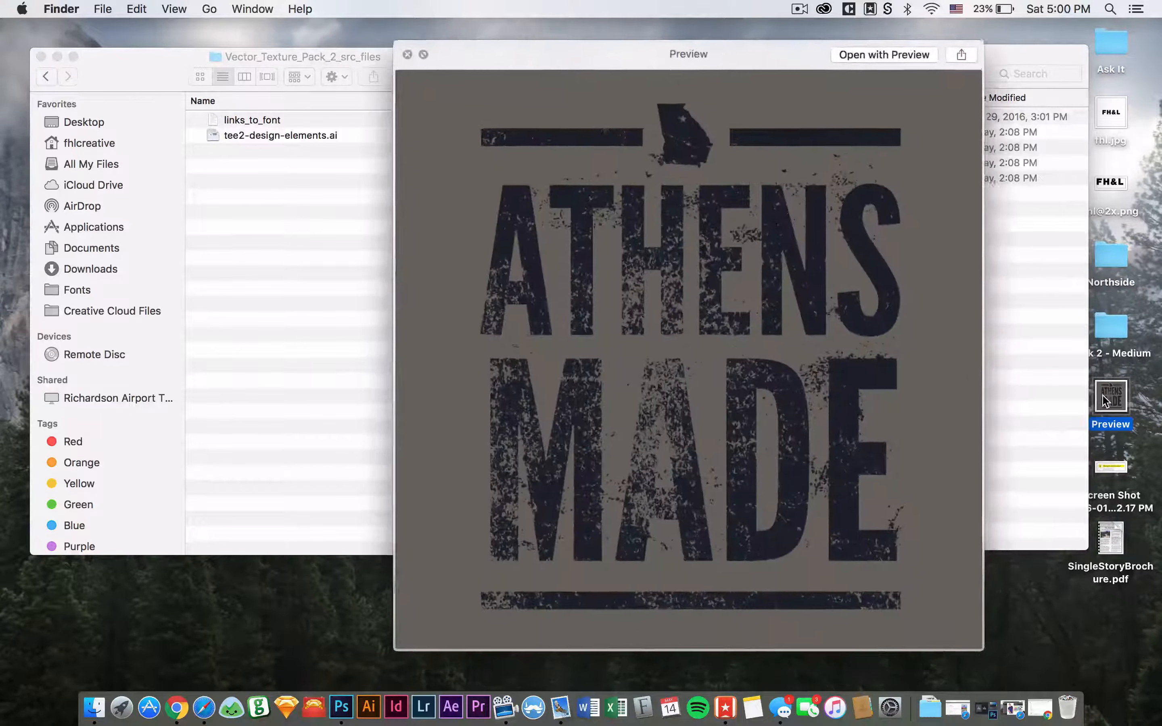
pyautogui.moveTo(613, 66); pyautogui.dragTo(503, 50)
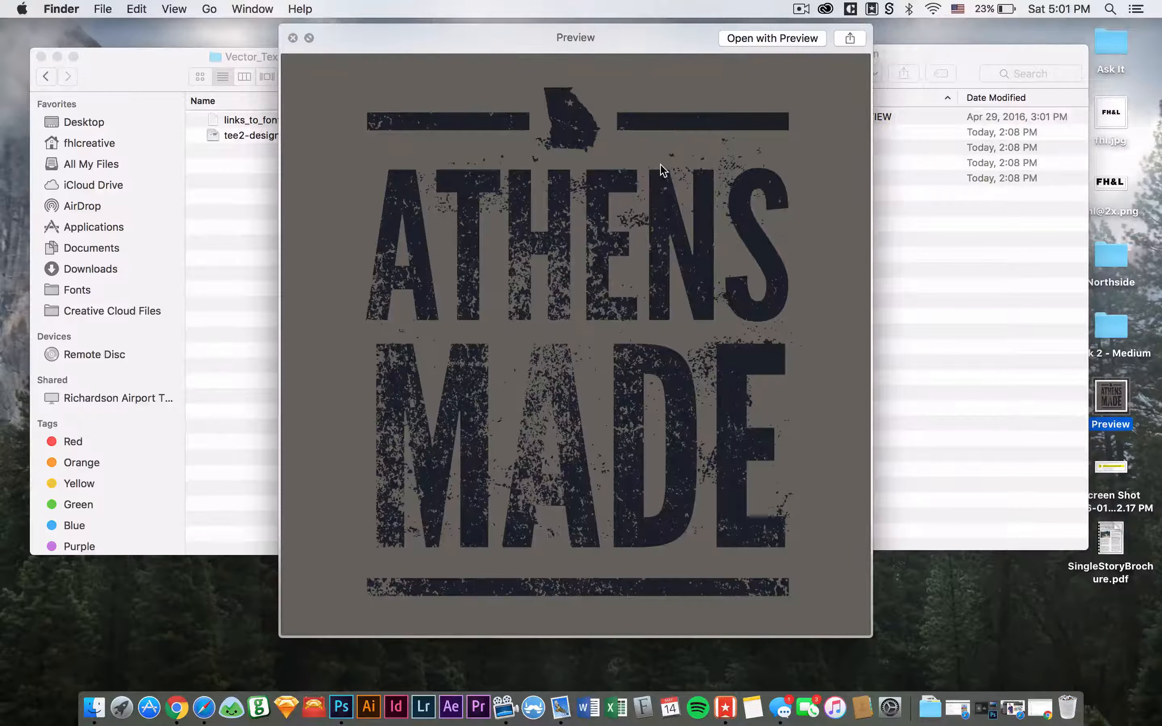
pyautogui.press('space')
pyautogui.click(411, 211)
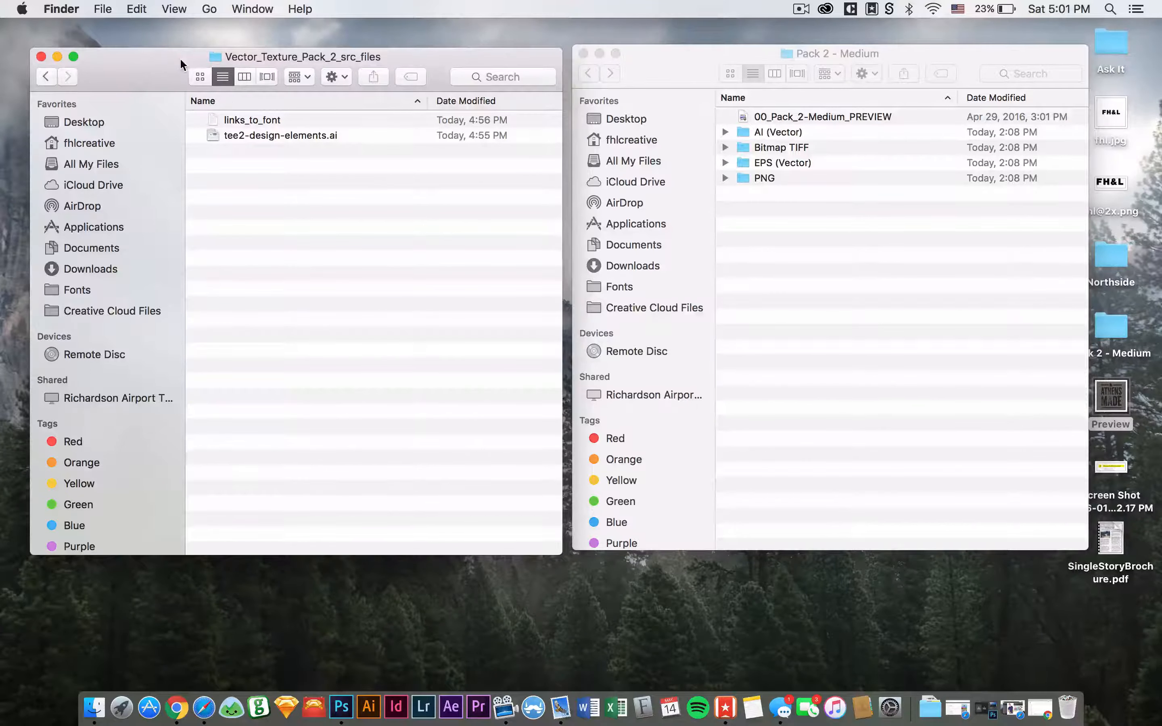
# - Look over the links_to_font and tee2-design-elements.ai files in the Vector_Texture_Pack_2_src_files folder
pyautogui.click(245, 121)
pyautogui.doubleClick(323, 123)
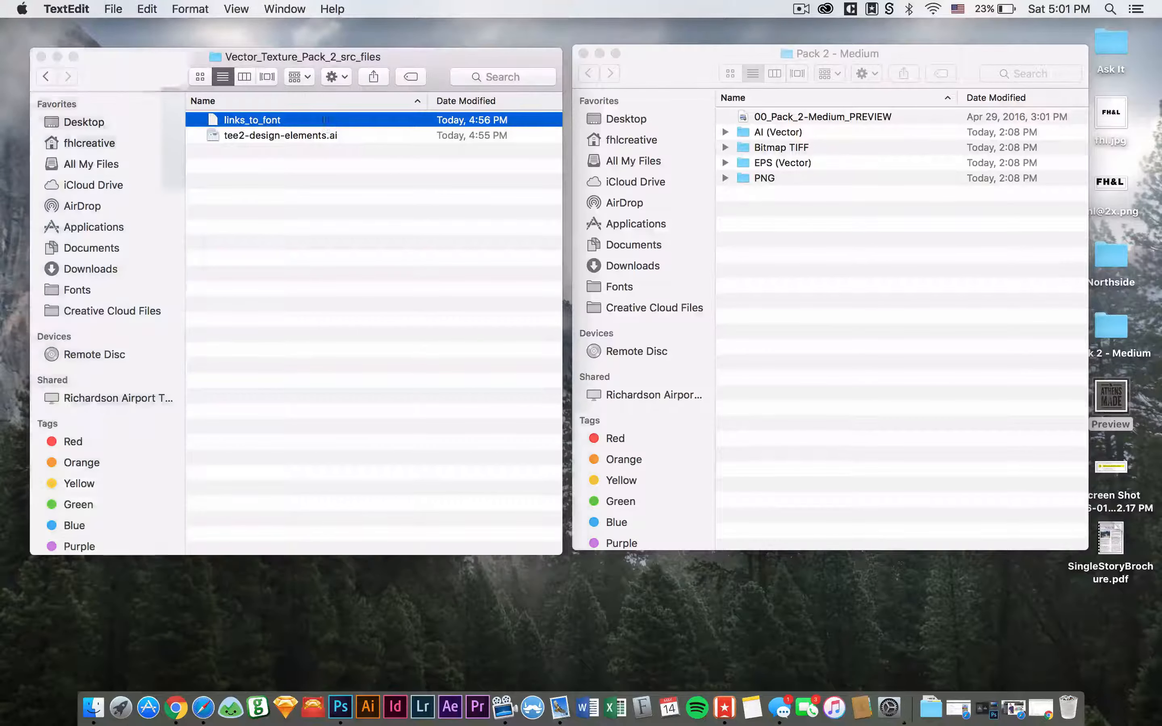
pyautogui.press('cmd+q')
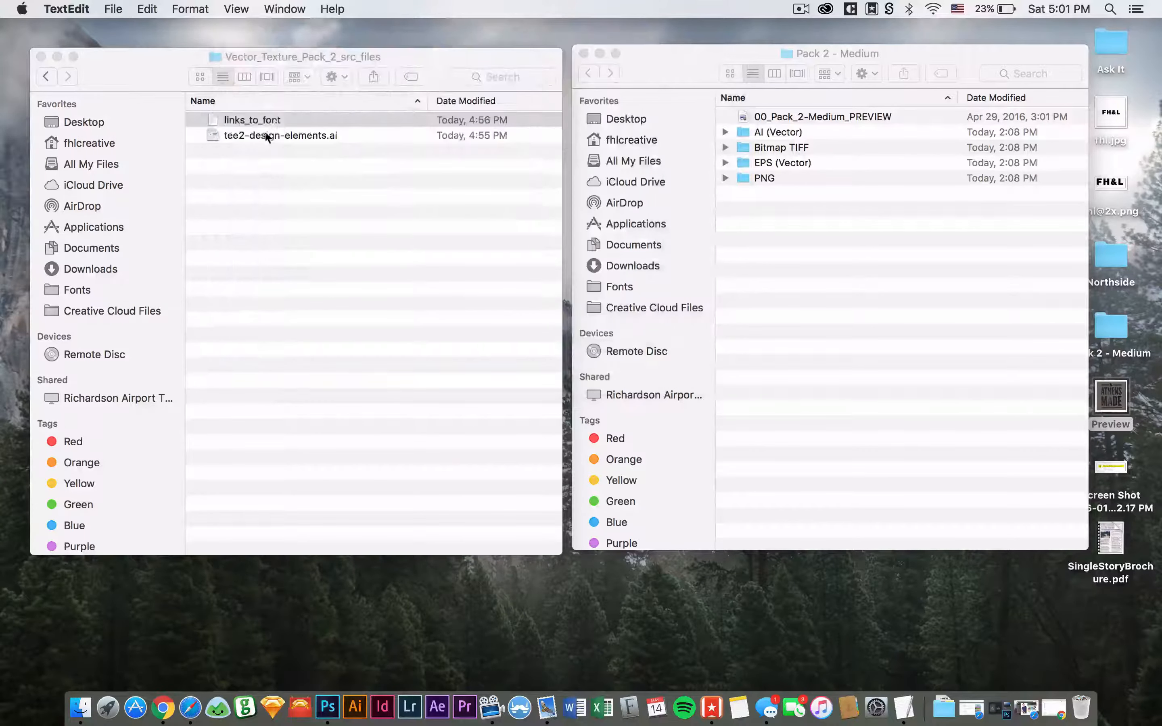
pyautogui.click(231, 135)
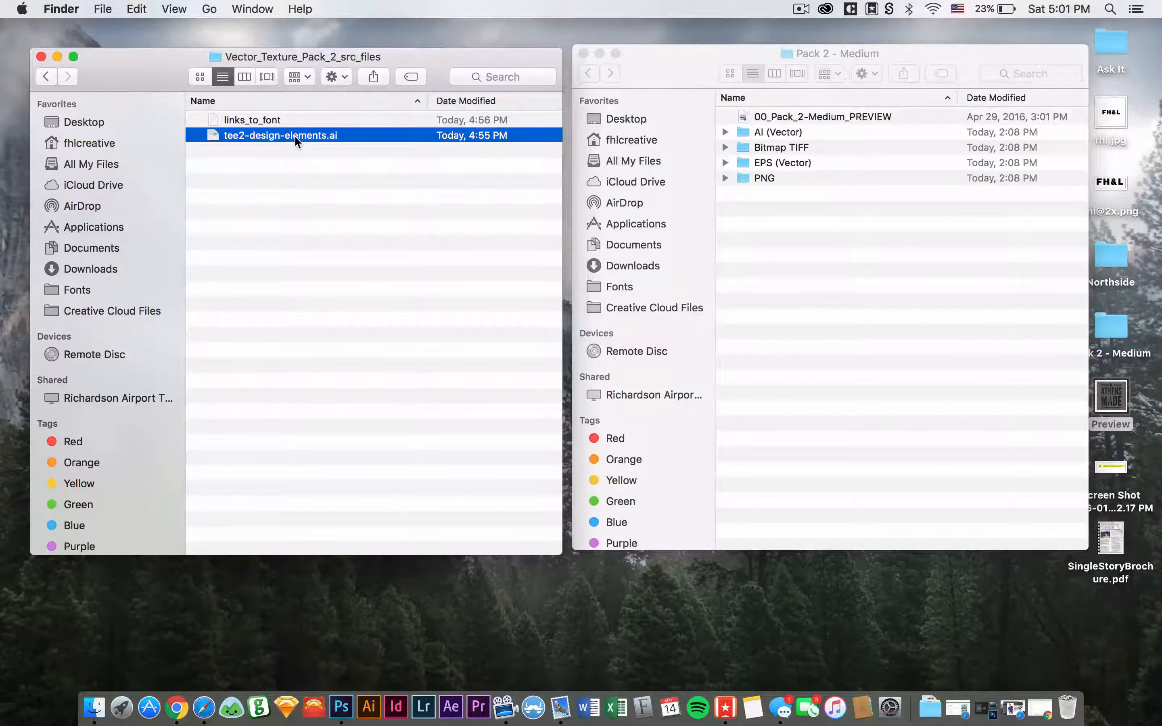
pyautogui.click(321, 253)
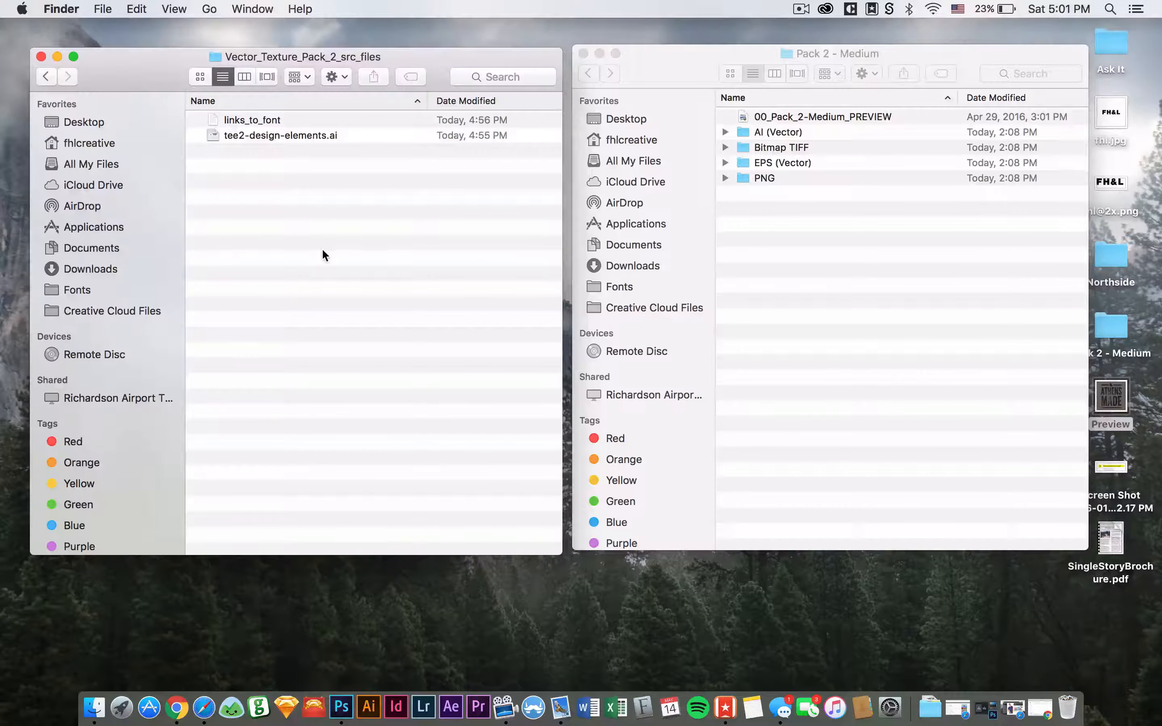
# - Switch to Illustrator and create a new document 14 in wide and 20 in high
pyautogui.click(372, 704)
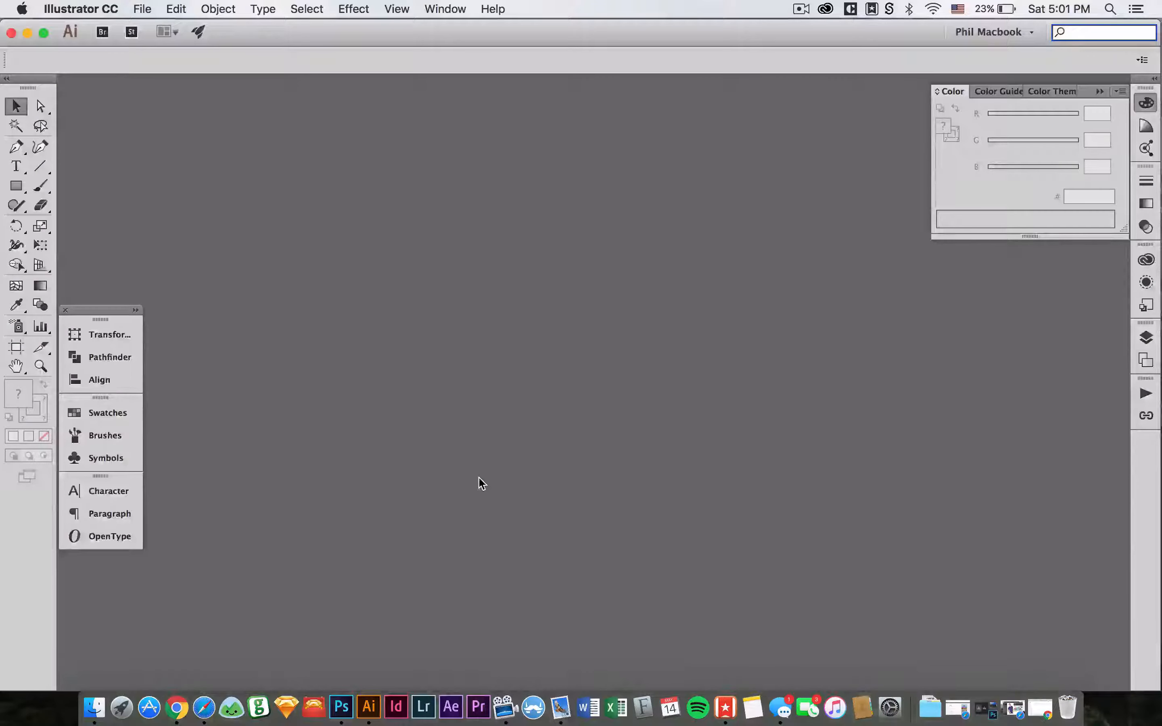
pyautogui.press('super+n')
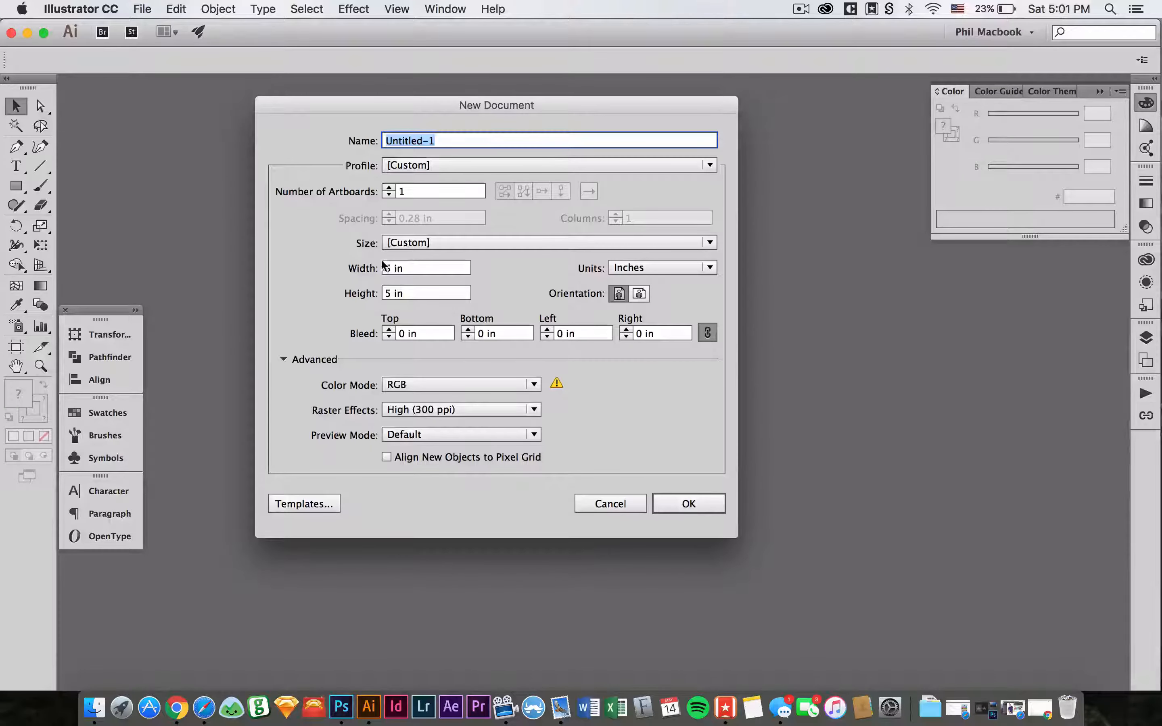
pyautogui.doubleClick(402, 267)
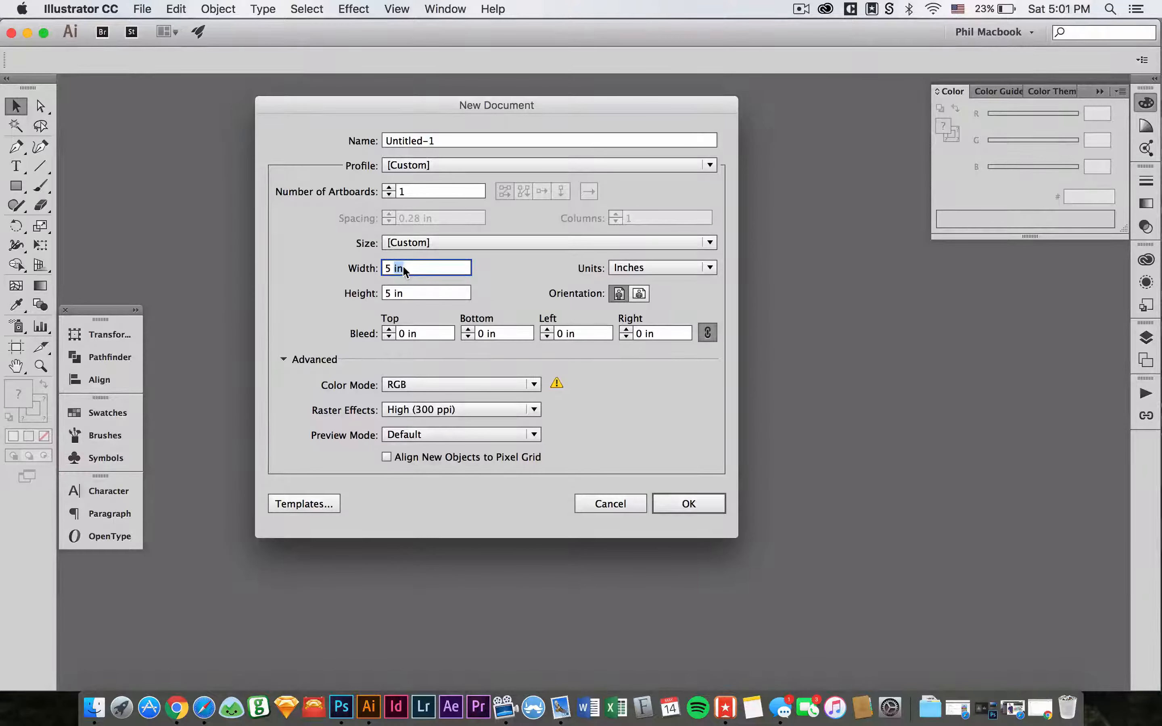
pyautogui.write('14')
pyautogui.press('Tab')
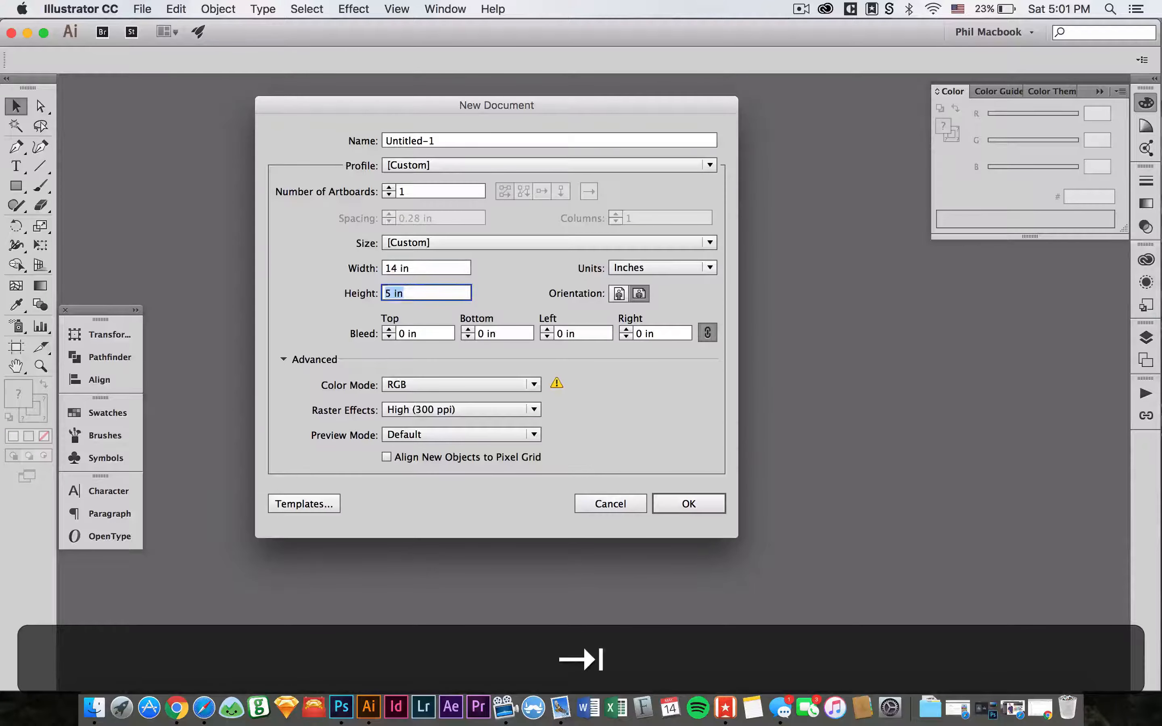
pyautogui.write('20')
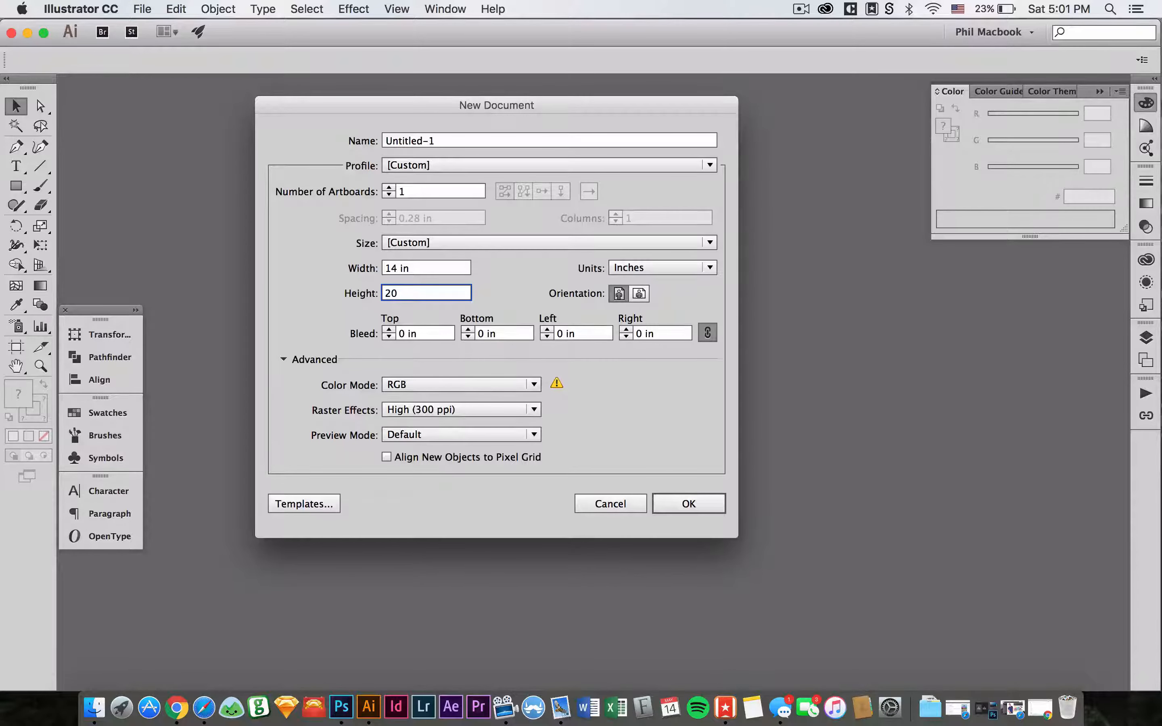
pyautogui.click(708, 506)
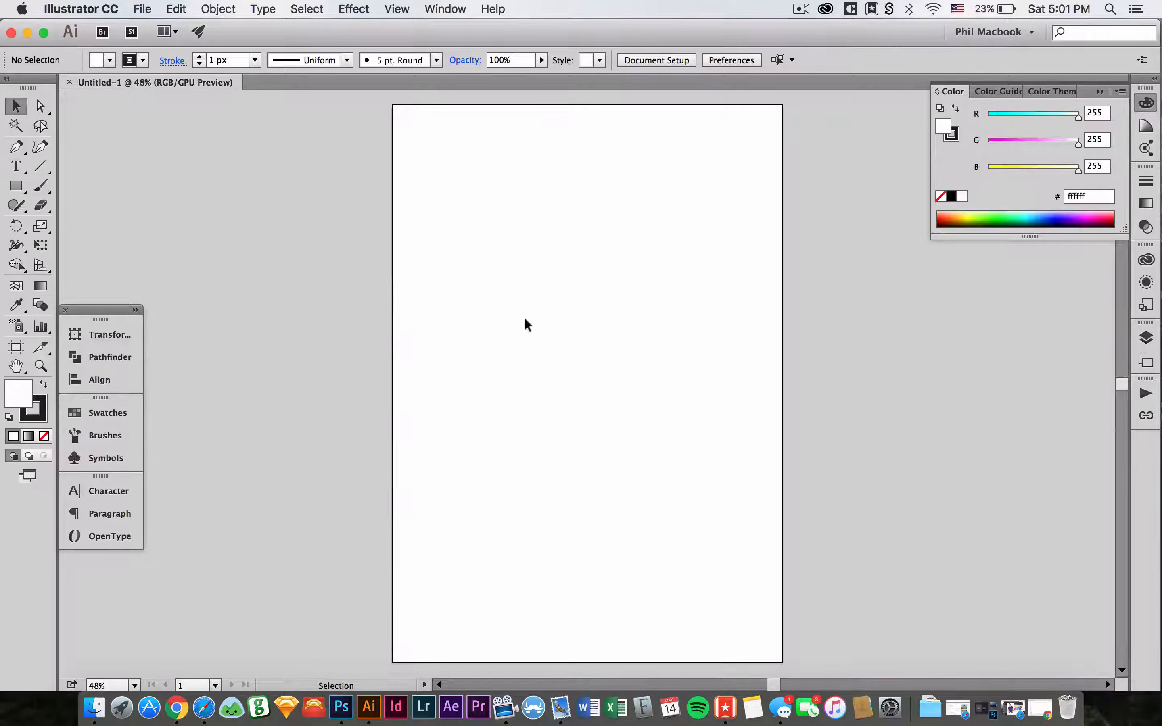
# - Collapse the expanded Color panel to clear the canvas area
pyautogui.press('space')
pyautogui.moveTo(633, 340); pyautogui.dragTo(609, 341)
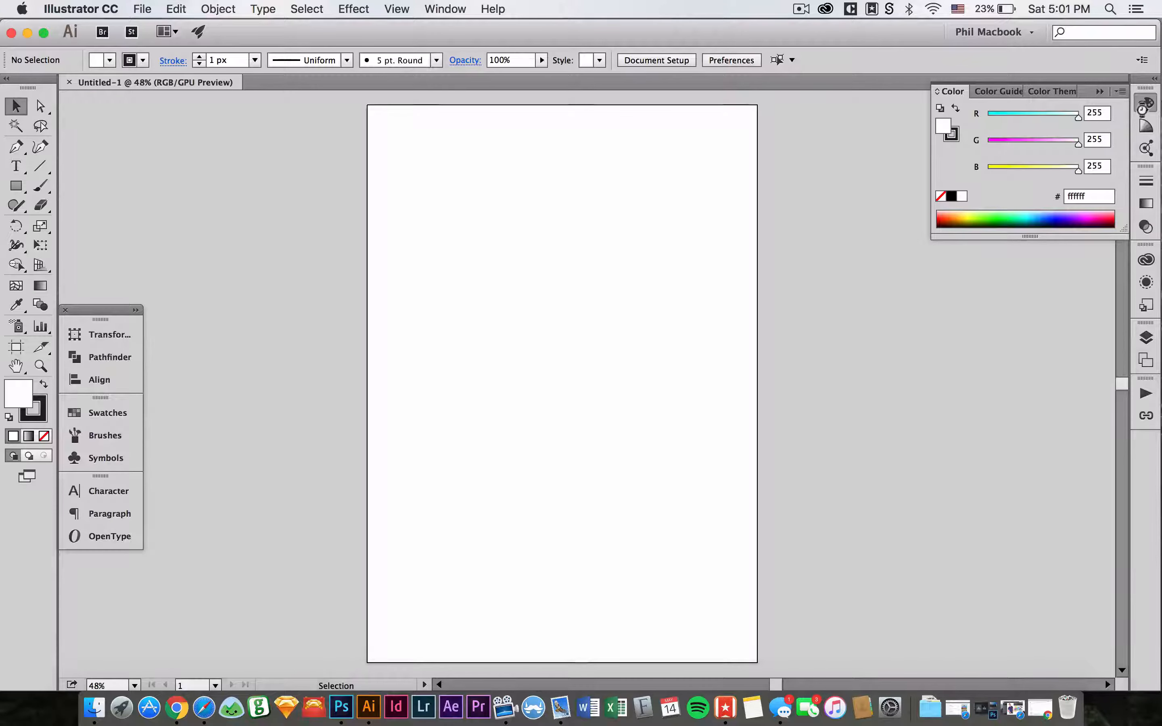
pyautogui.click(635, 217)
pyautogui.press('space')
pyautogui.moveTo(633, 215); pyautogui.dragTo(628, 215)
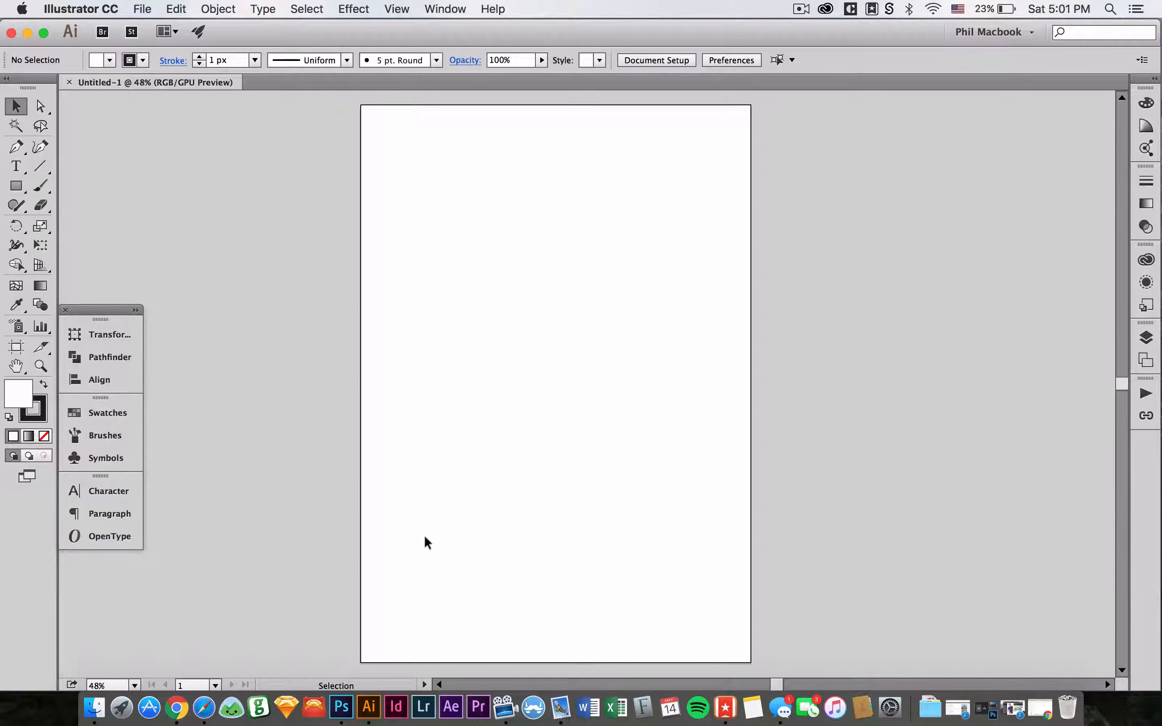
# - Switch to the Next Level Apparel page in Safari, copy the Warm Gray swatch image, and close the page
pyautogui.click(1013, 710)
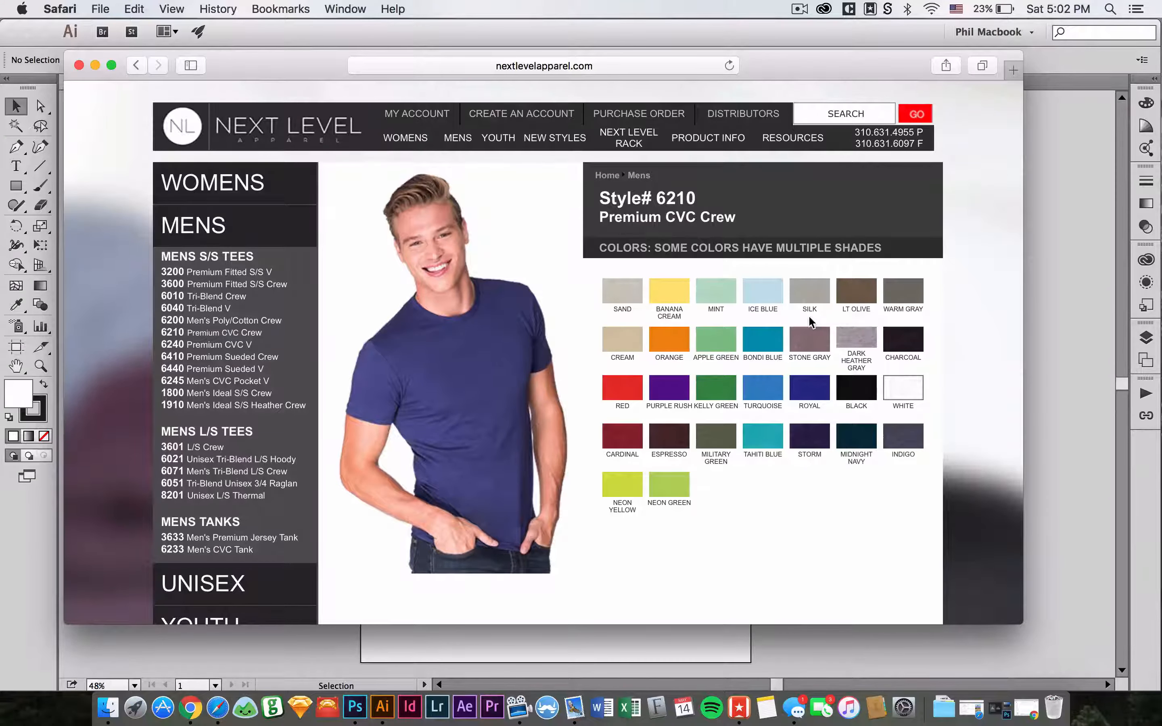
pyautogui.rightClick(894, 301)
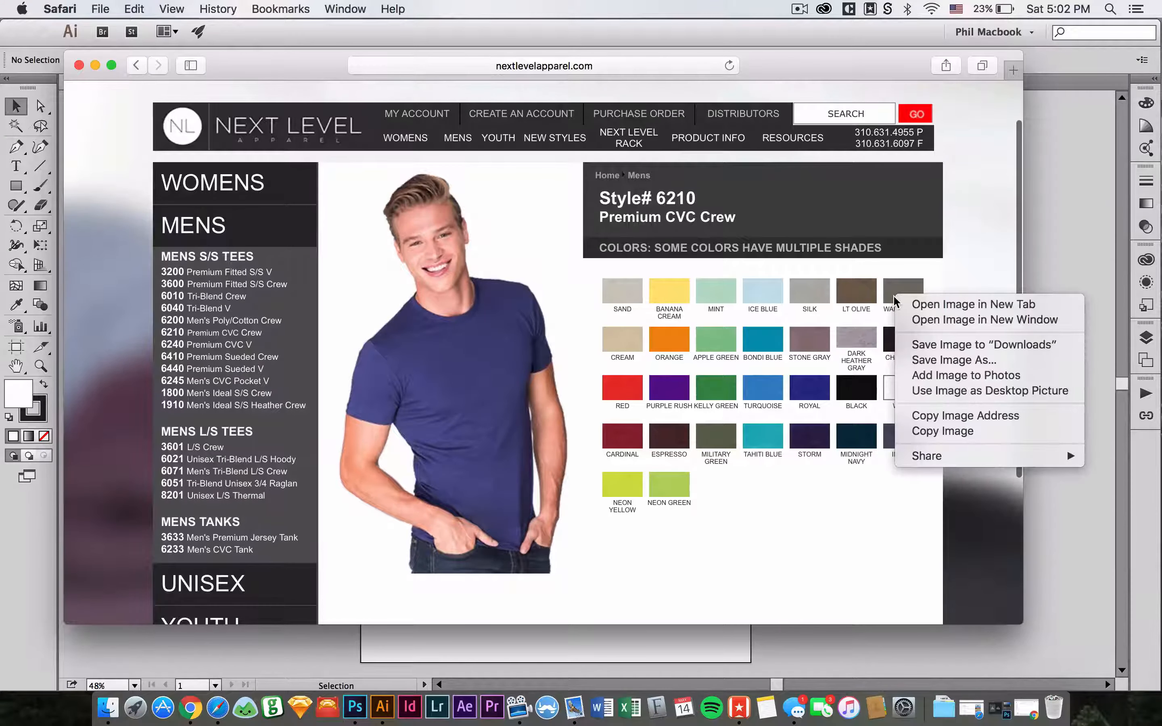
pyautogui.click(941, 431)
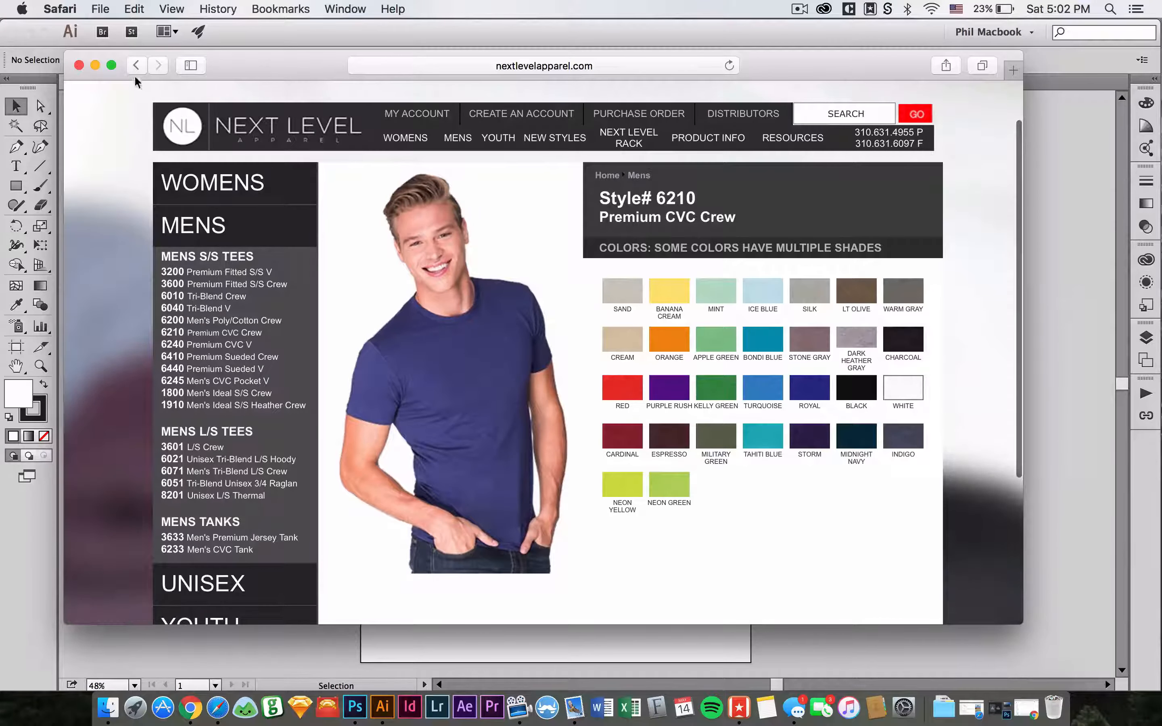
pyautogui.press('super+w')
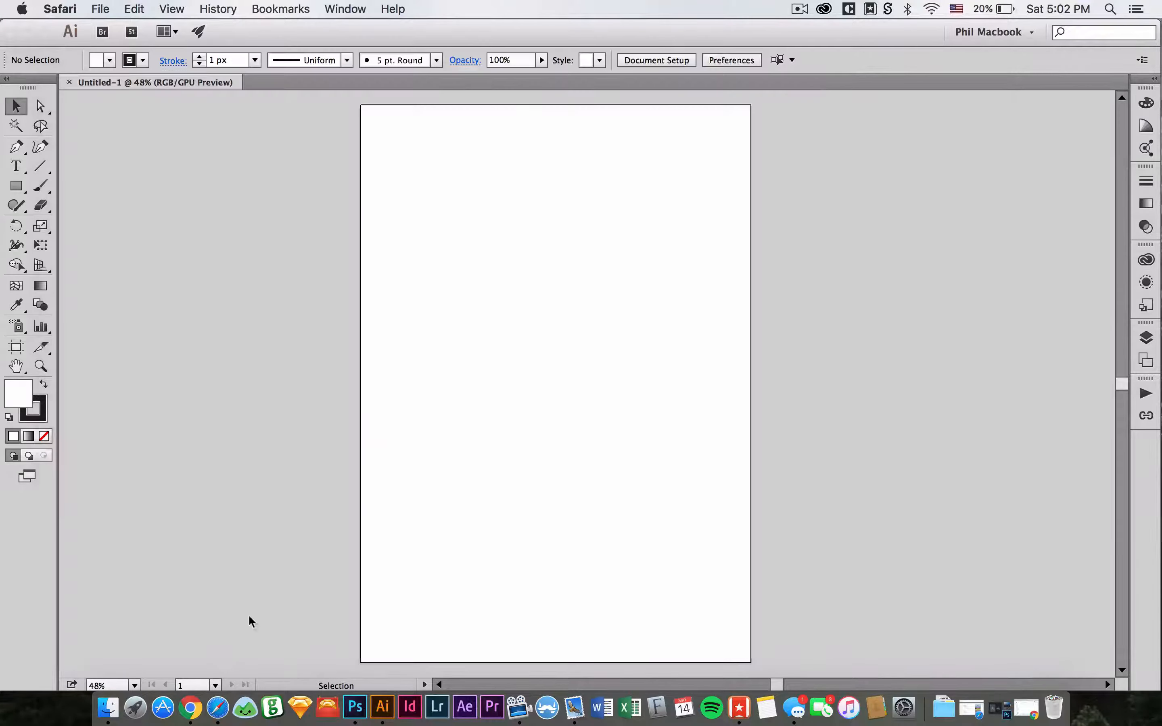
# - Paste the copied swatch image into the Illustrator document and place it just outside the artboard's right edge
pyautogui.click(515, 433)
pyautogui.press('super+v')
pyautogui.click(584, 370)
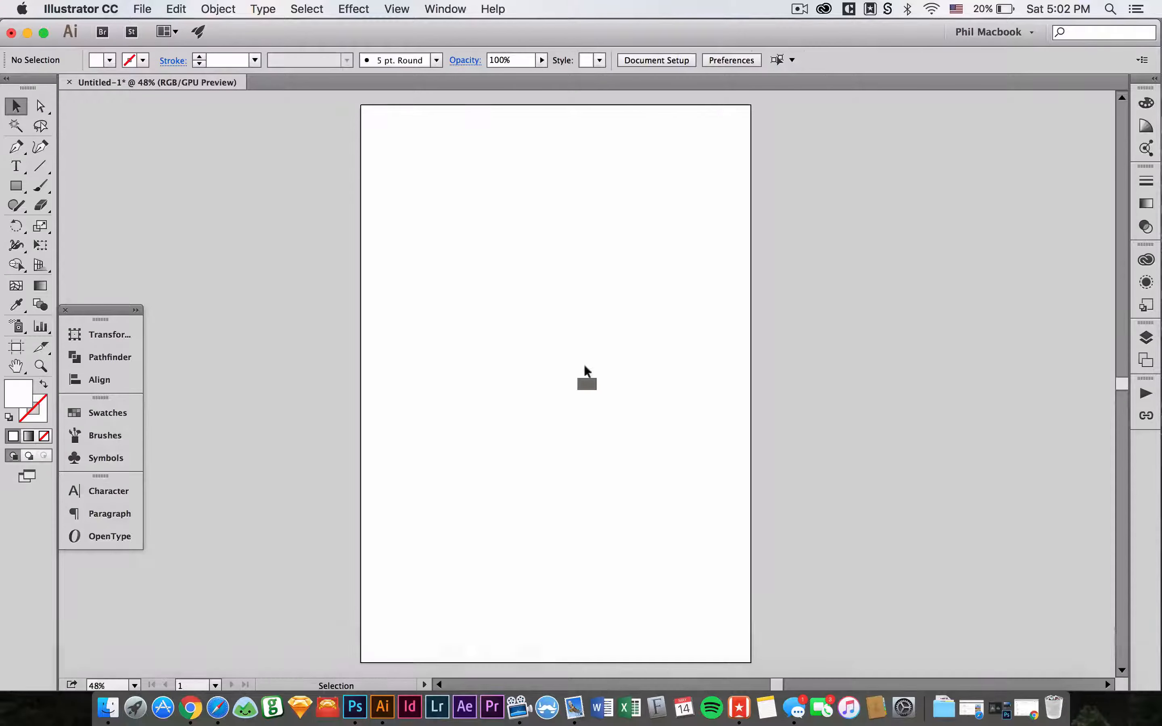
pyautogui.moveTo(587, 383); pyautogui.dragTo(764, 216)
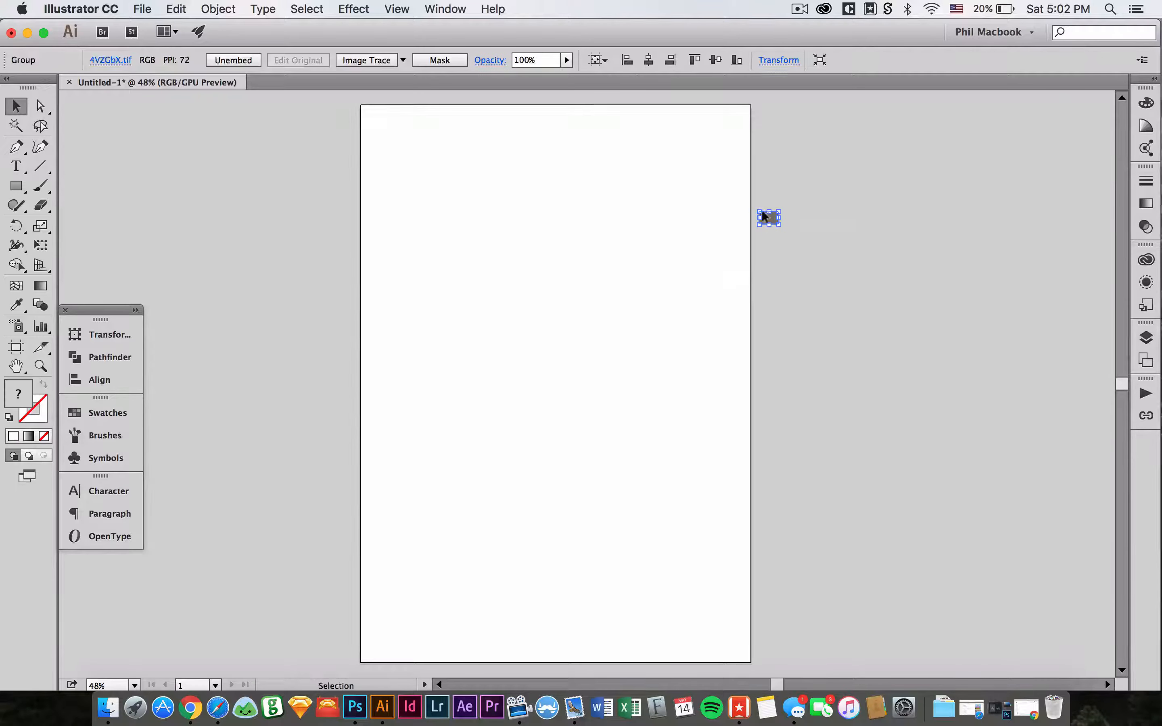
pyautogui.click(571, 190)
# - Draw a rectangle covering the whole artboard and fill it with the colour sampled from the pasted swatch
pyautogui.press('m')
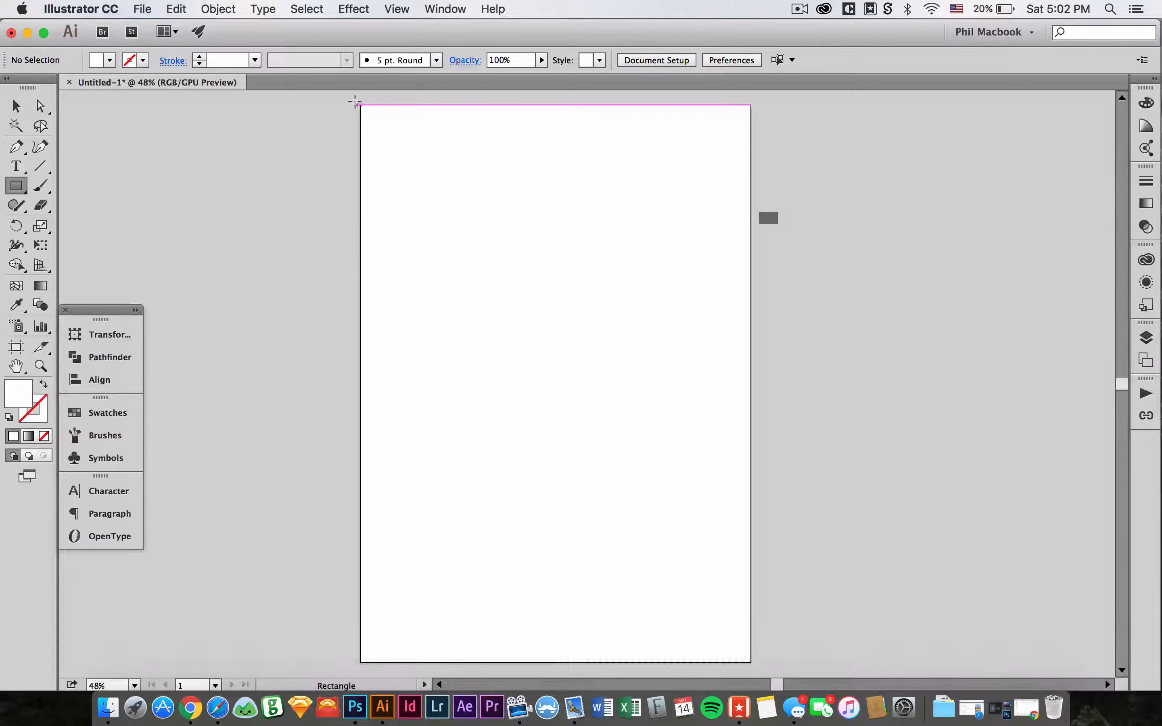
pyautogui.moveTo(360, 105); pyautogui.dragTo(750, 661)
pyautogui.press('i')
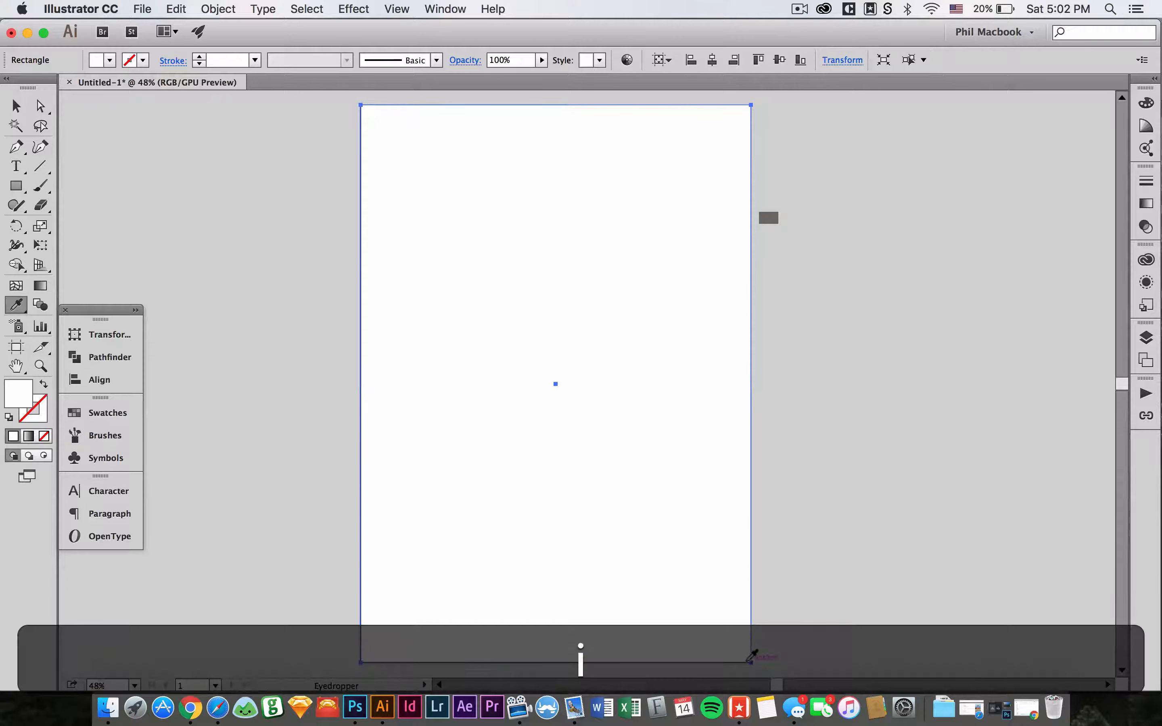
pyautogui.click(763, 224)
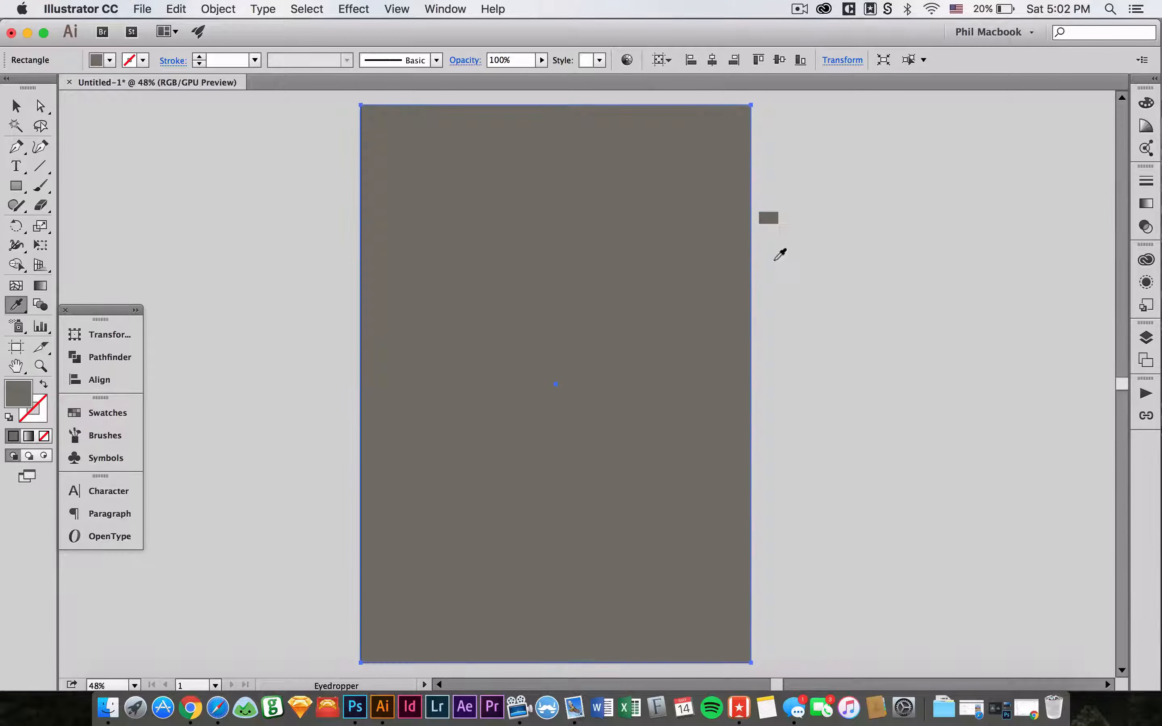
# - Delete the pasted swatch image and lock the background rectangle
pyautogui.press('v')
pyautogui.click(771, 242)
pyautogui.click(767, 217)
pyautogui.press('BackSpace')
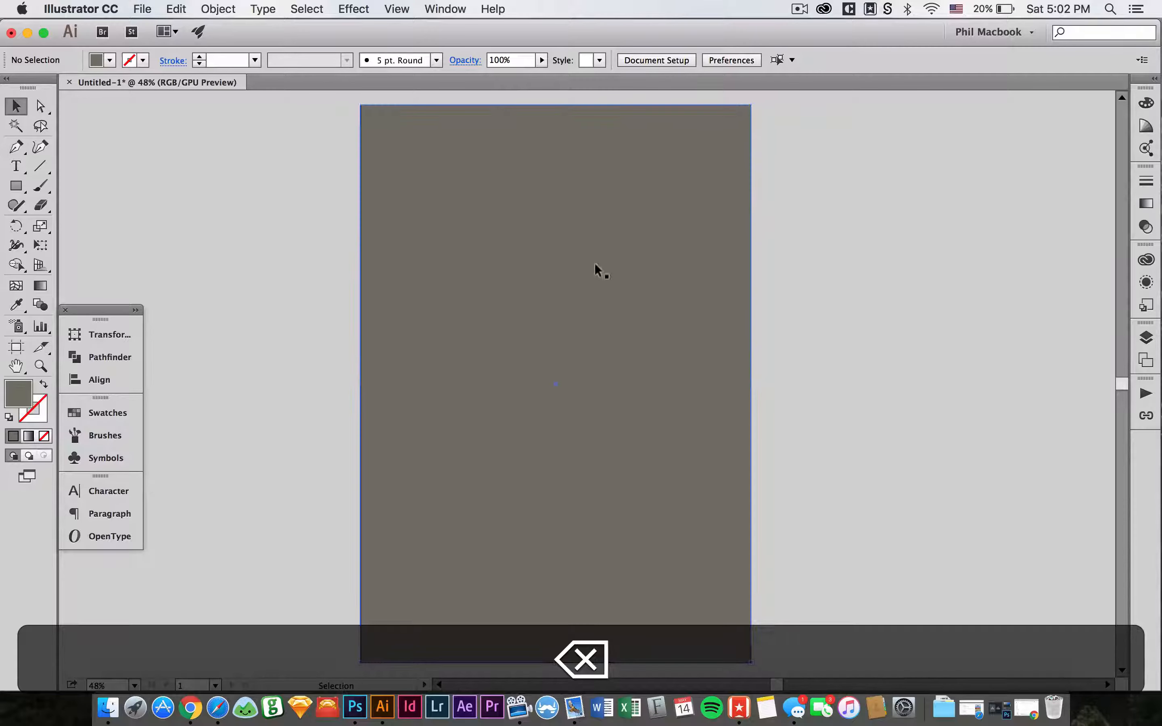
pyautogui.click(594, 270)
pyautogui.press('super+2')
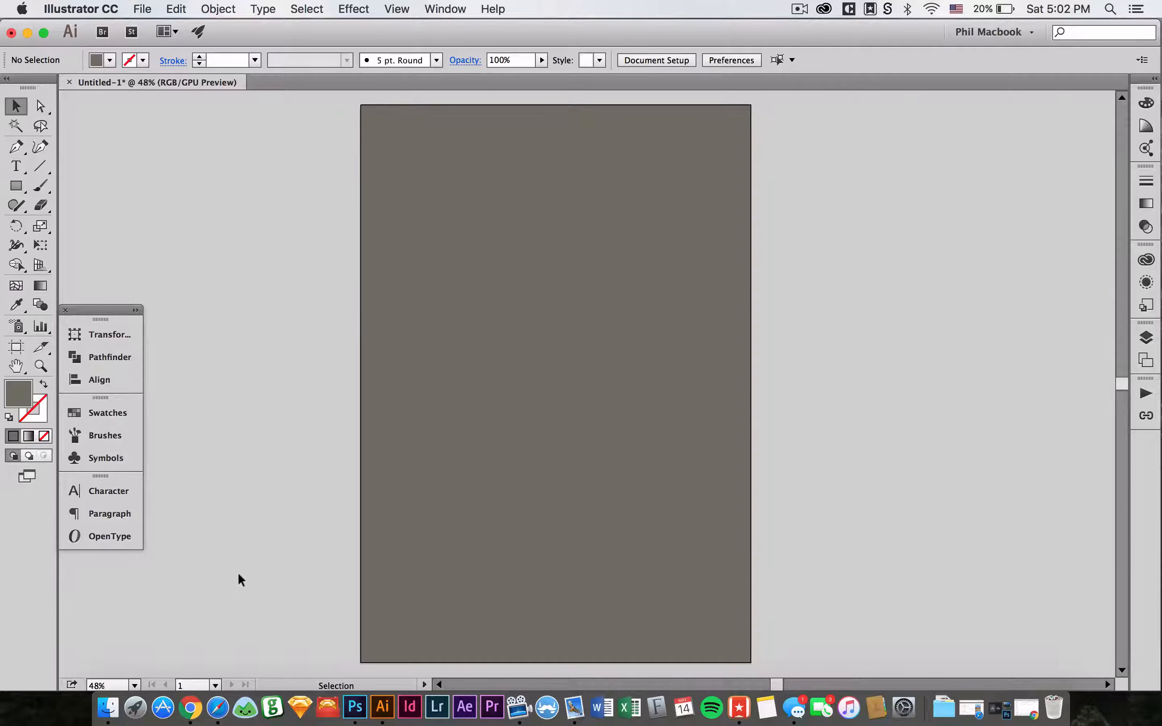
# - Add the text ATHENS in the upper half of the artboard and scale it up to about 156 px
pyautogui.press('t')
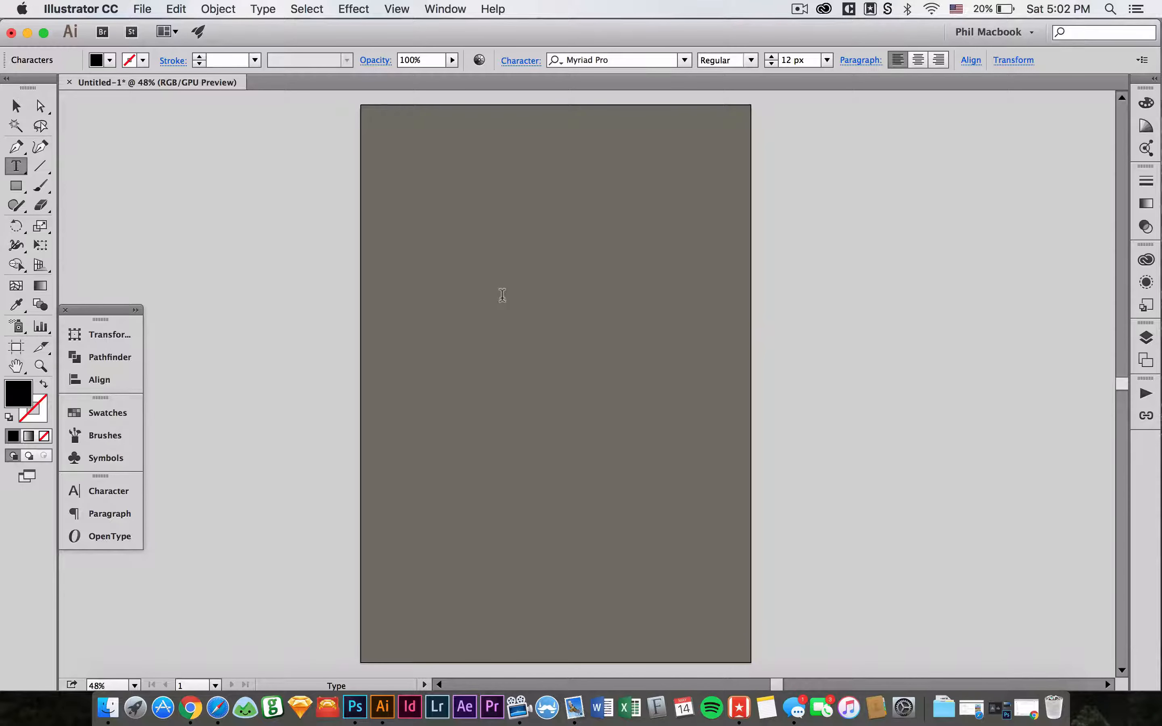
pyautogui.click(502, 295)
pyautogui.write('THE')
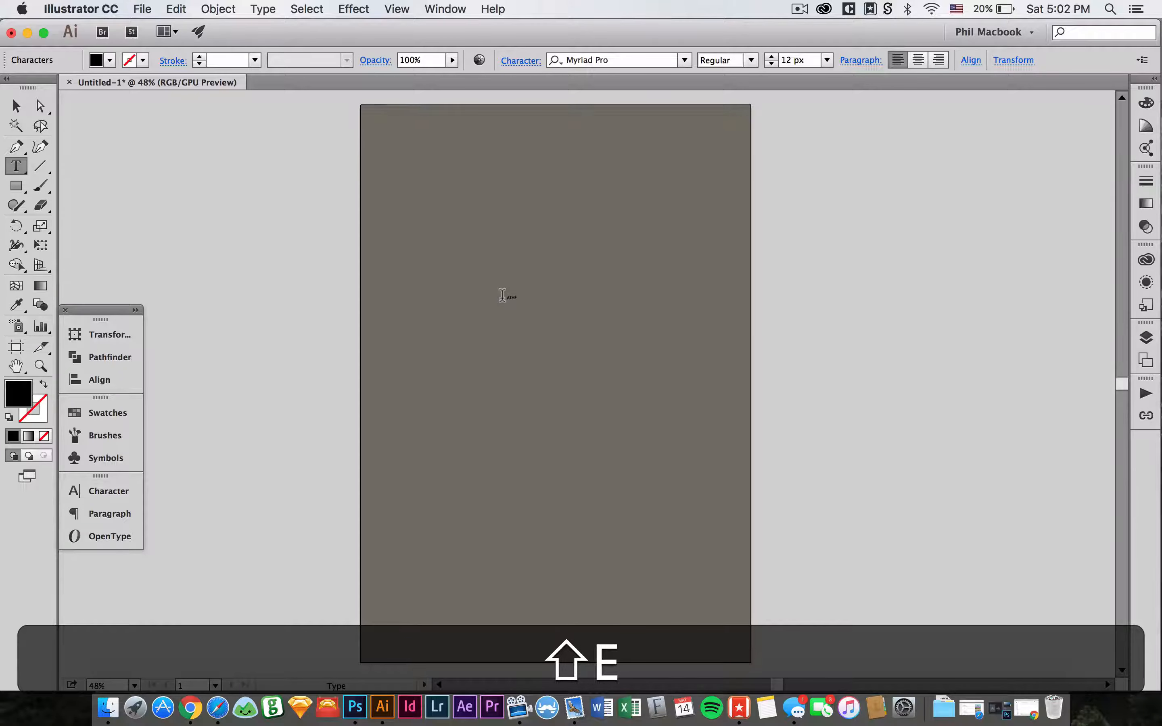
pyautogui.write('N')
pyautogui.press('shift+super+Return')
pyautogui.moveTo(520, 293); pyautogui.dragTo(674, 231)
pyautogui.hotkey('shift', 't')
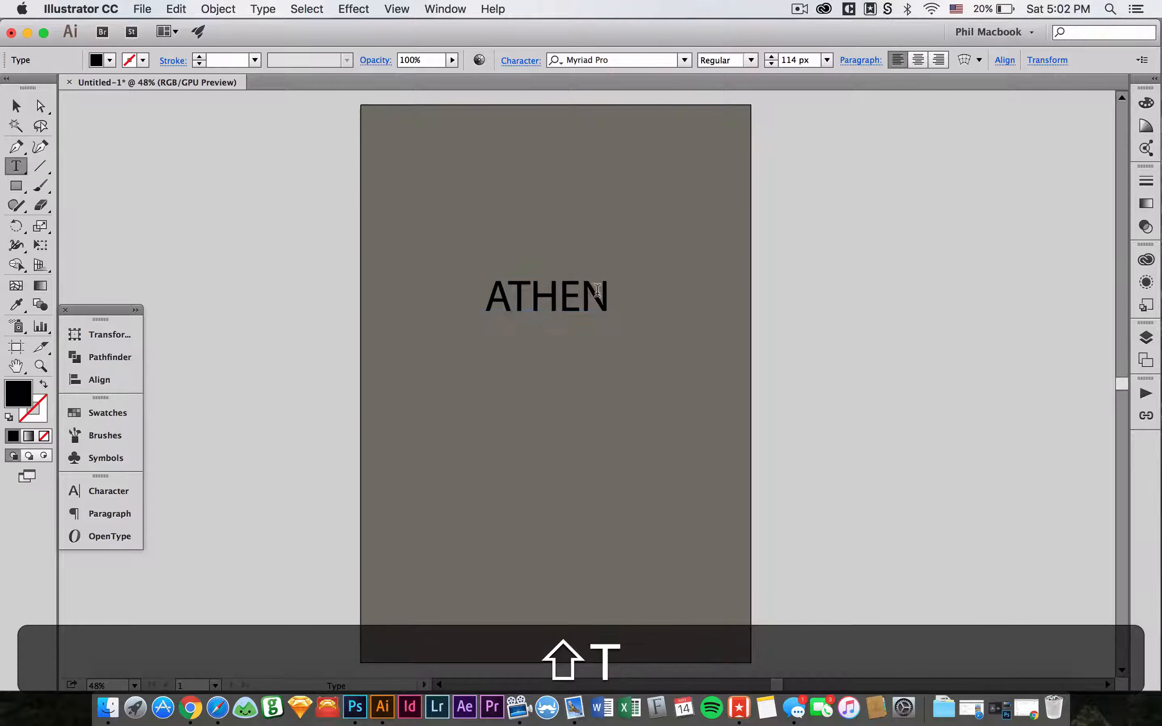
pyautogui.write('S')
pyautogui.press('shift+super+Return')
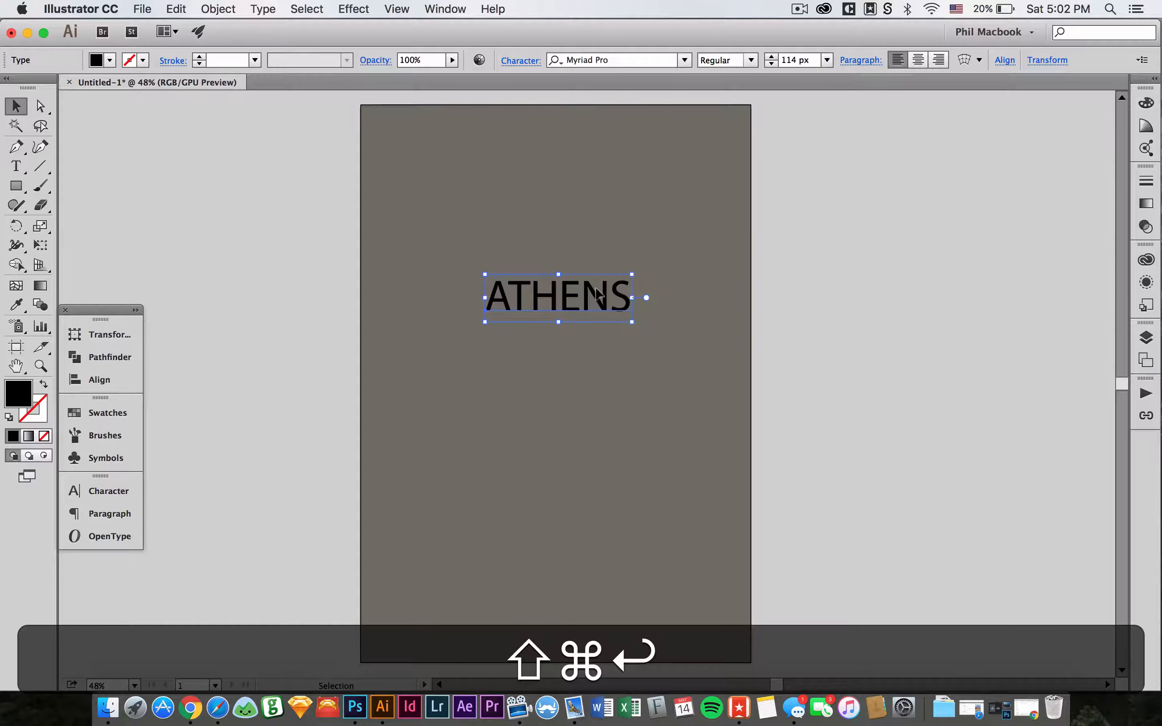
pyautogui.moveTo(632, 274); pyautogui.dragTo(659, 265)
# - Duplicate the ATHENS text directly below the original and change the copy to MADE
pyautogui.moveTo(573, 305); pyautogui.dragTo(572, 372)
pyautogui.doubleClick(572, 359)
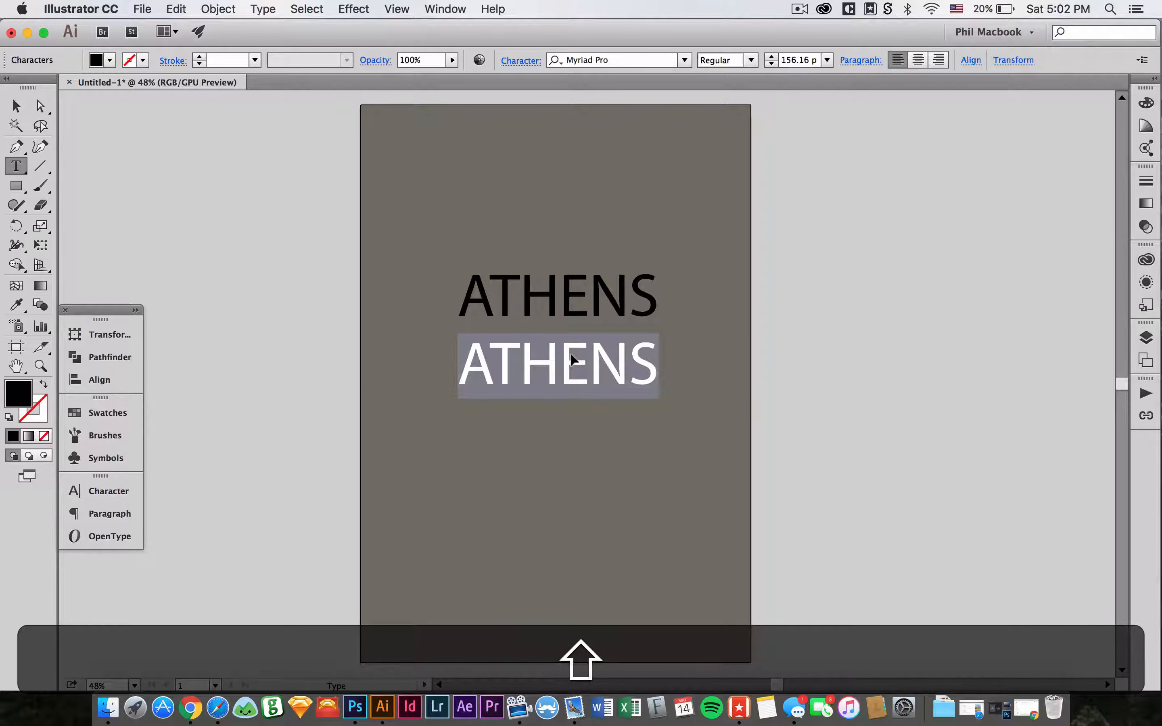
pyautogui.write('MADE')
pyautogui.press('super+Return')
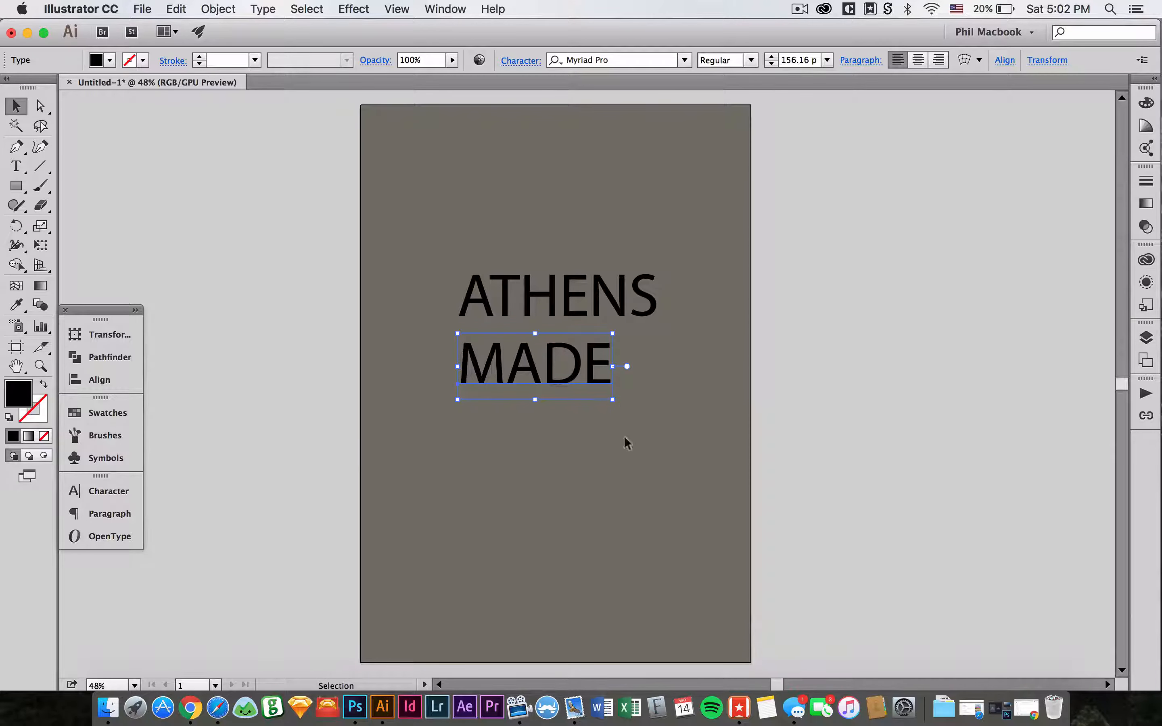
# - Set both text lines to centred paragraph alignment and centre them horizontally on the artboard
pyautogui.moveTo(624, 440); pyautogui.dragTo(555, 261)
pyautogui.press('super+shift+c')
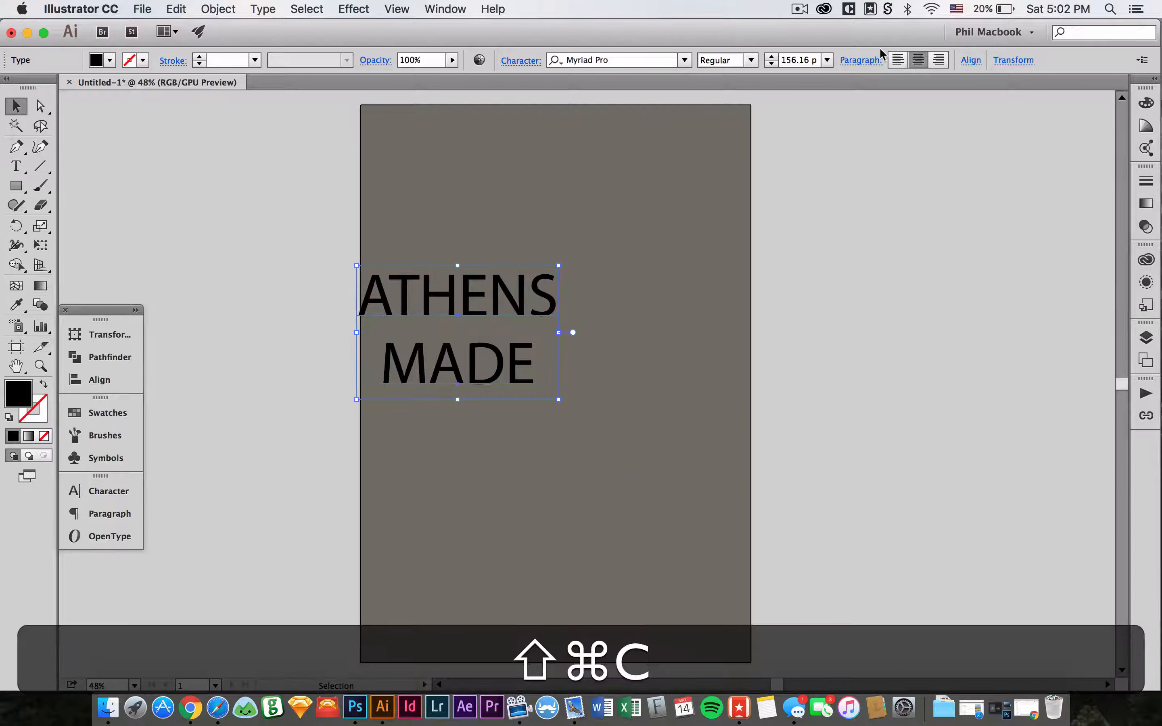
pyautogui.click(970, 60)
pyautogui.click(830, 104)
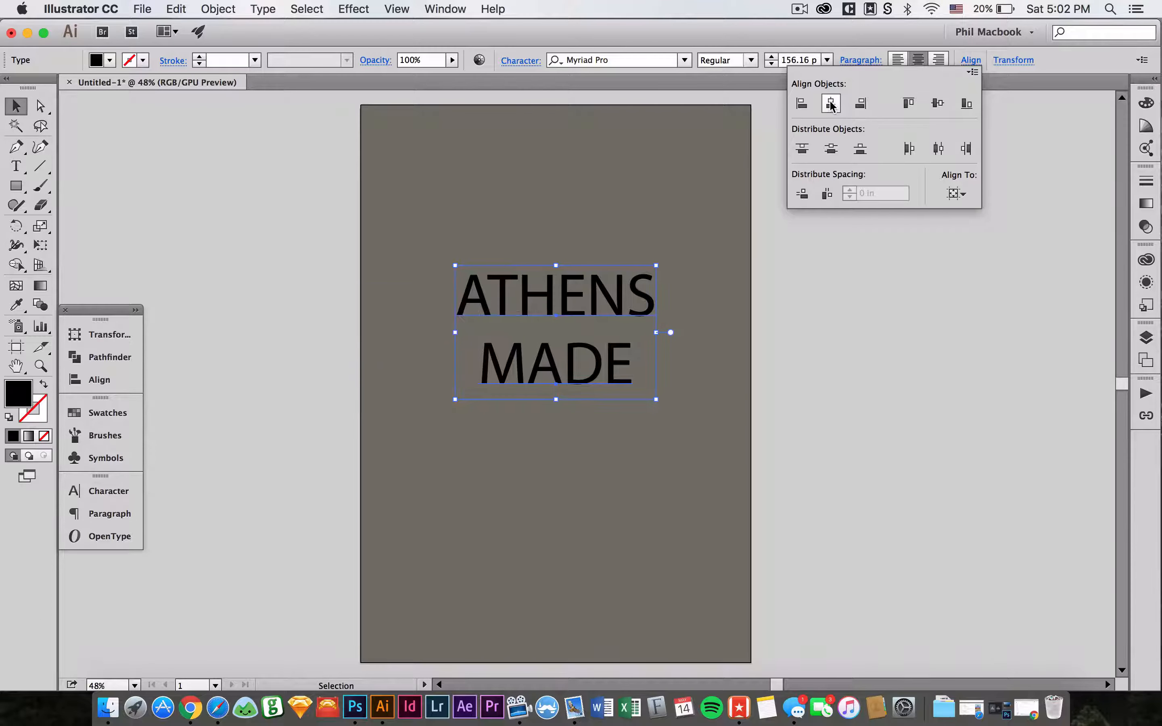
pyautogui.click(664, 394)
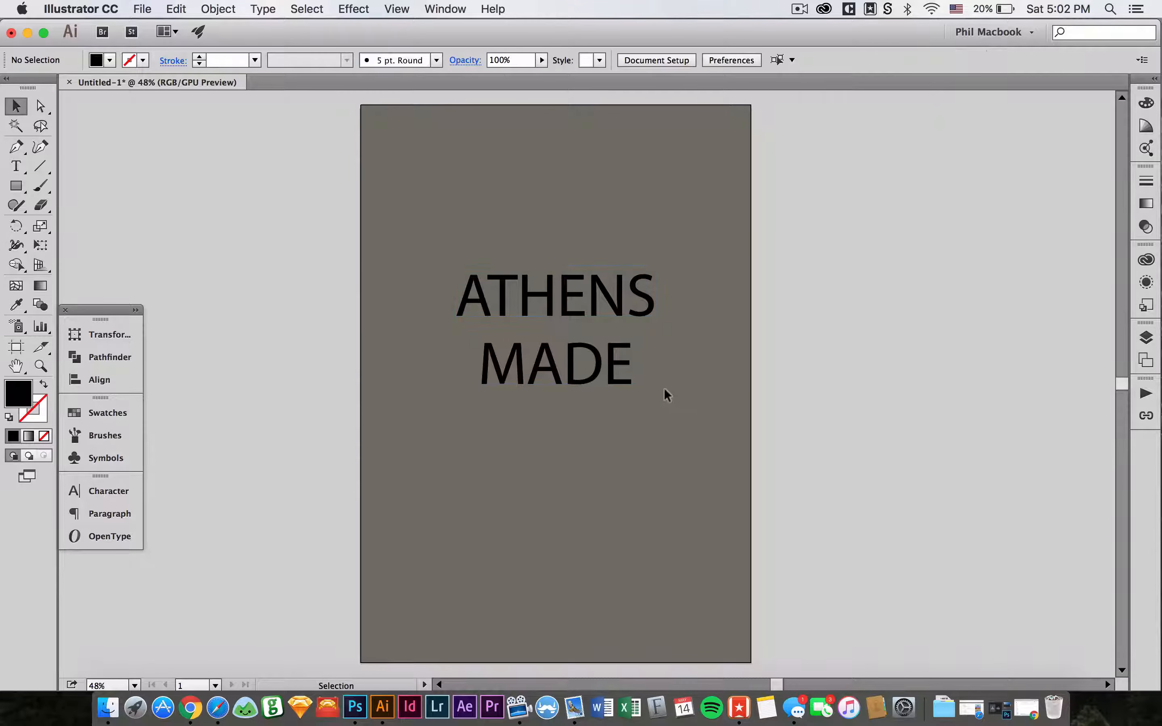
# - Scale up the MADE text so it spans slightly wider than the ATHENS line above it
pyautogui.click(604, 379)
pyautogui.moveTo(633, 399)
pyautogui.mouseDown()
pyautogui.moveTo(687, 407)
pyautogui.moveTo(648, 394)
pyautogui.mouseUp()
pyautogui.click(723, 461)
pyautogui.moveTo(402, 238); pyautogui.dragTo(603, 366)
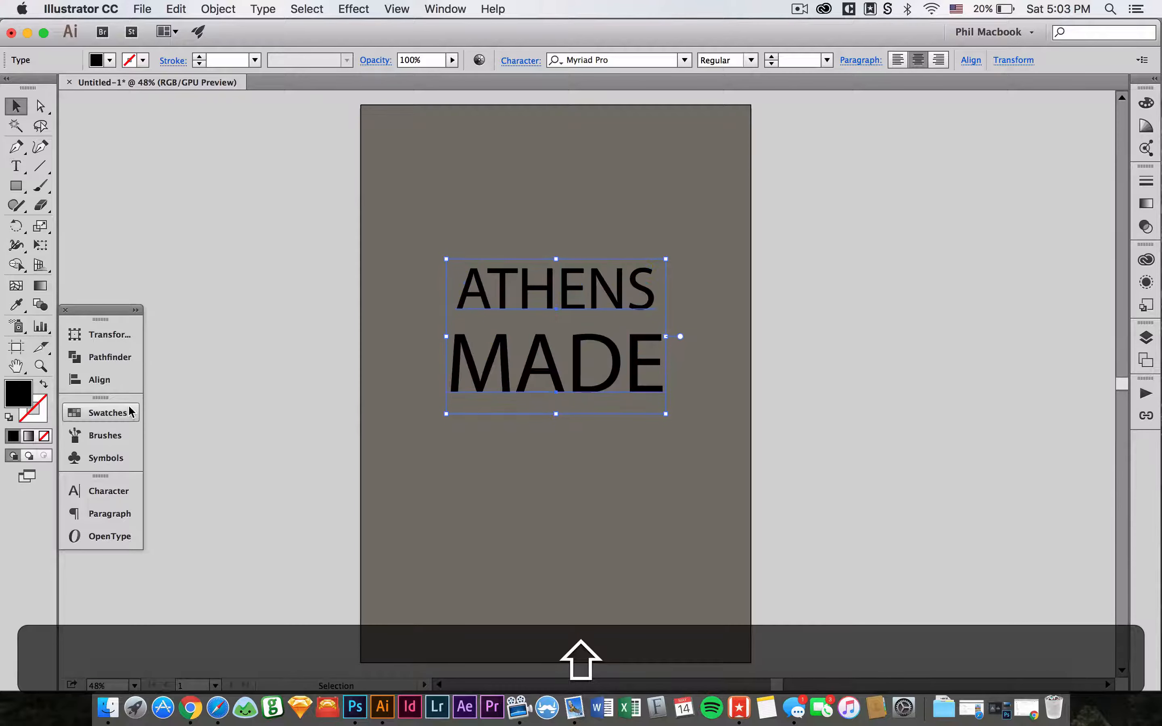
pyautogui.click(253, 374)
pyautogui.moveTo(308, 346); pyautogui.dragTo(301, 351)
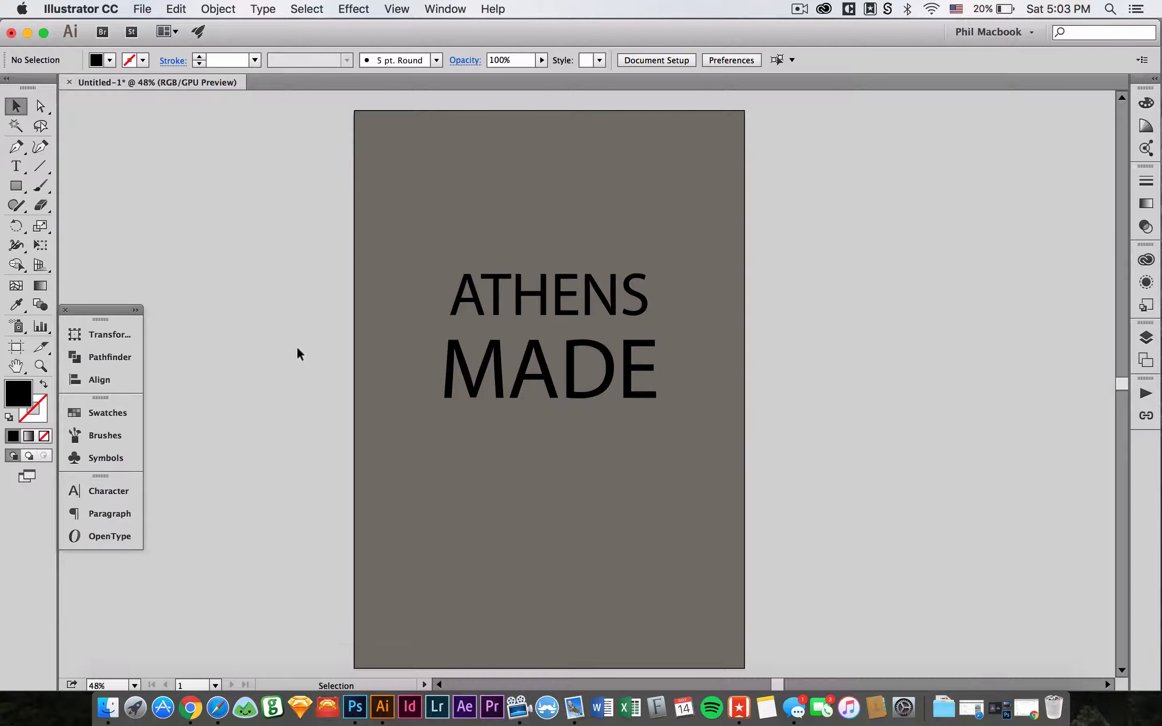
# - Draw a small black square in the artboard's upper-left corner as a colour reference and nudge it slightly right
pyautogui.press('m')
pyautogui.moveTo(396, 265); pyautogui.dragTo(398, 245)
pyautogui.press('super+z')
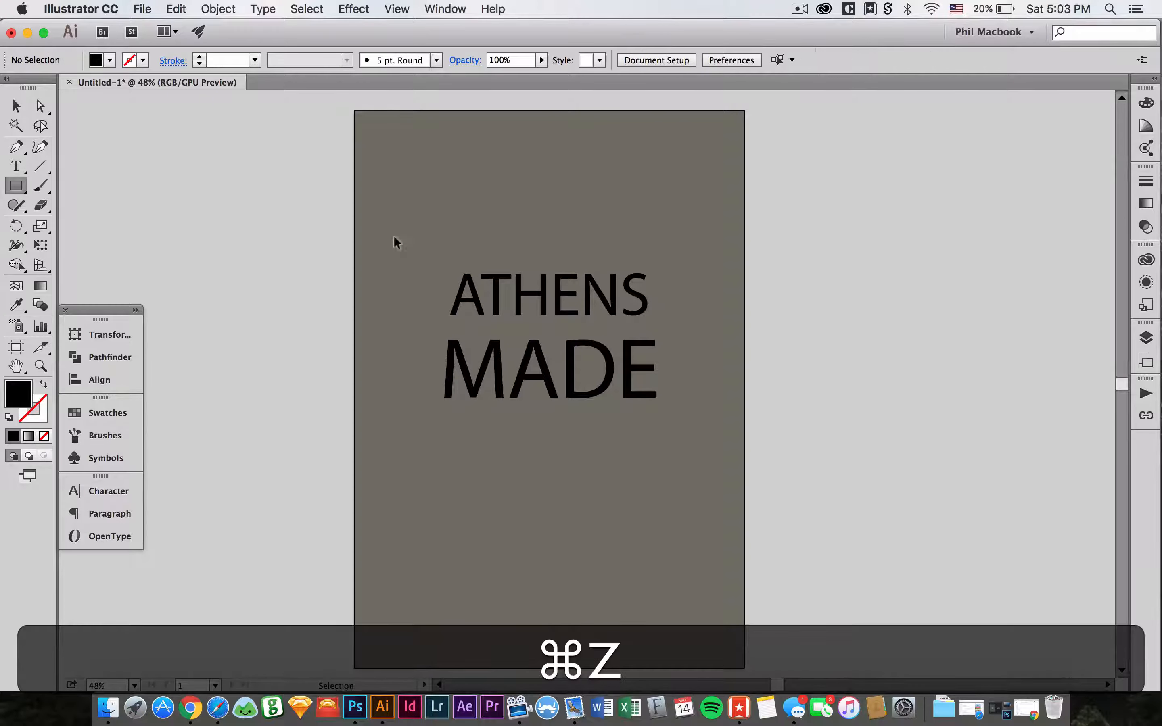
pyautogui.moveTo(362, 123); pyautogui.dragTo(386, 146)
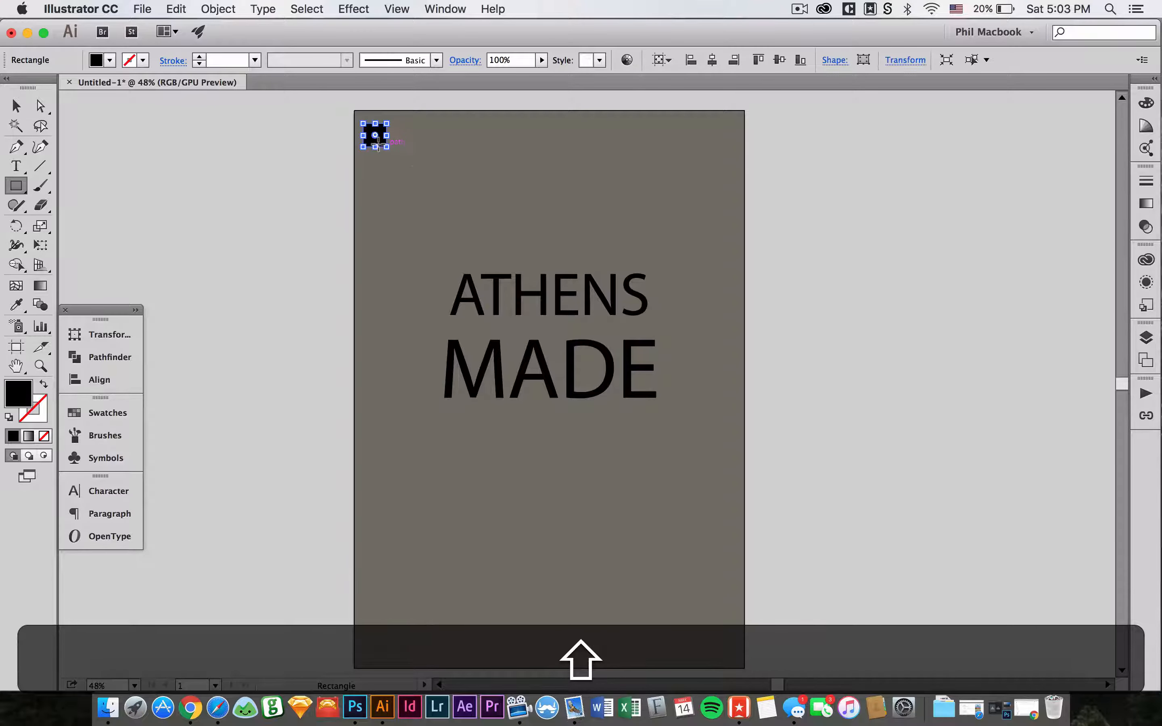
pyautogui.hotkey('shift', 'v')
pyautogui.click(376, 187)
pyautogui.click(377, 126)
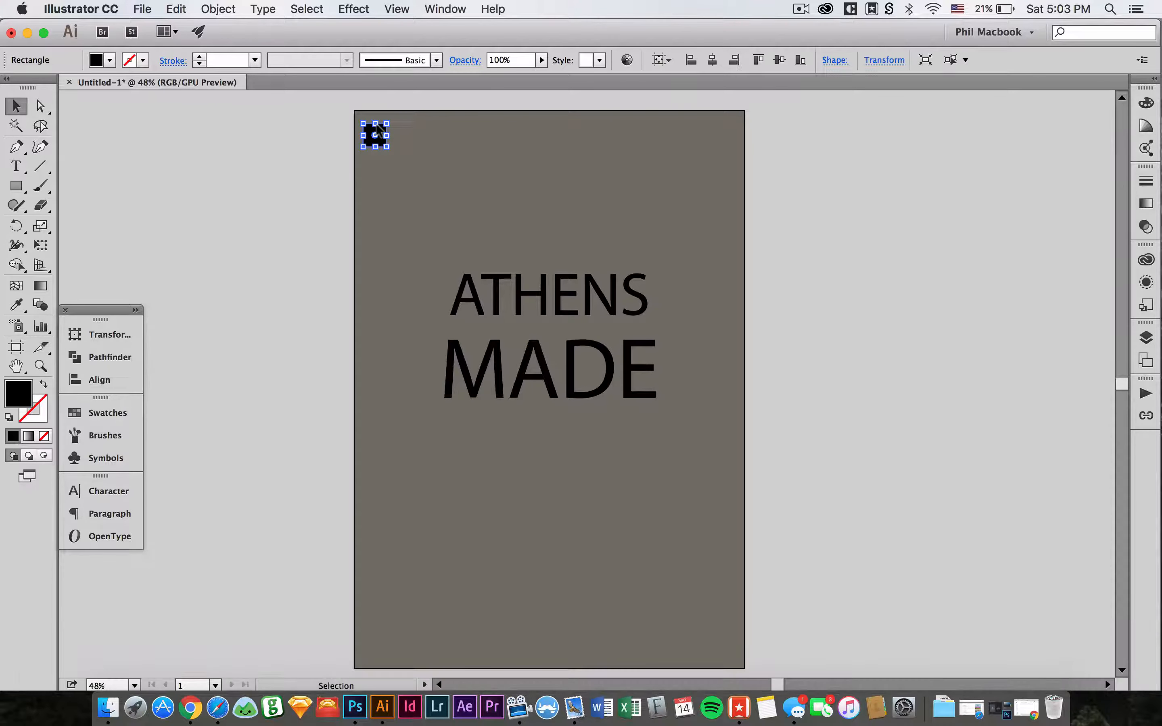
pyautogui.click(386, 195)
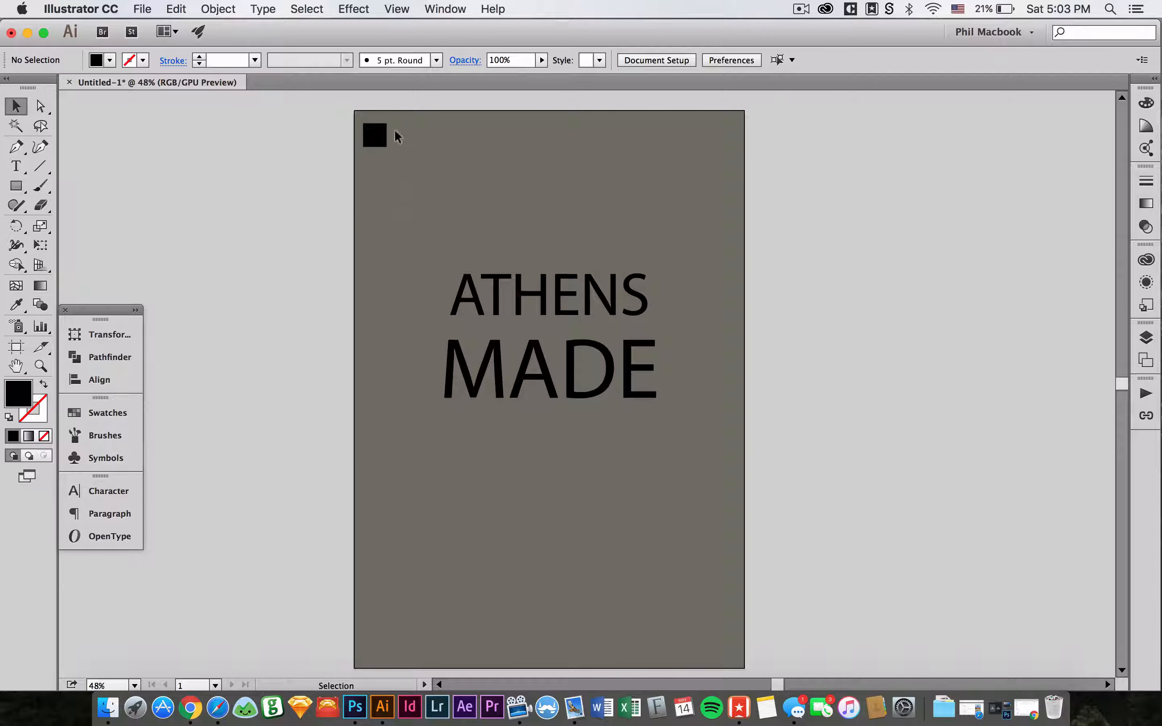
pyautogui.click(373, 136)
pyautogui.press('Right')
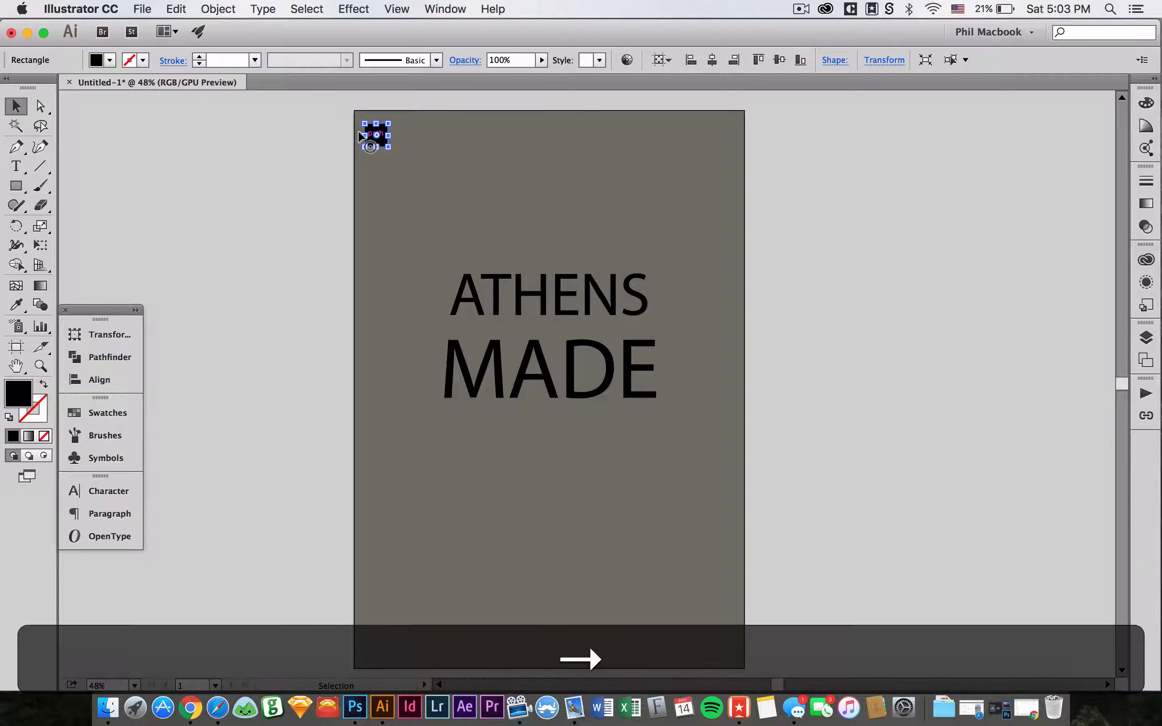
pyautogui.click(375, 213)
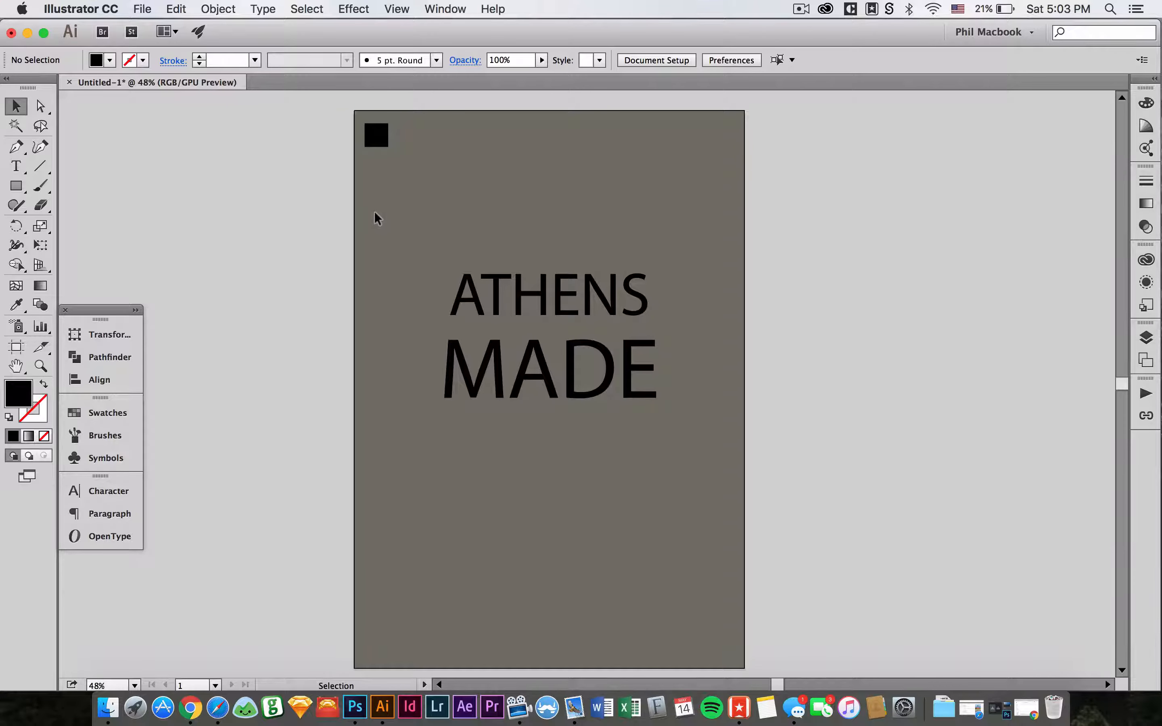
# - Switch to Photoshop, sample the dark navy behind the KNOCKOUT TEXTURES text, and copy its hex code 1d212b
pyautogui.click(1008, 705)
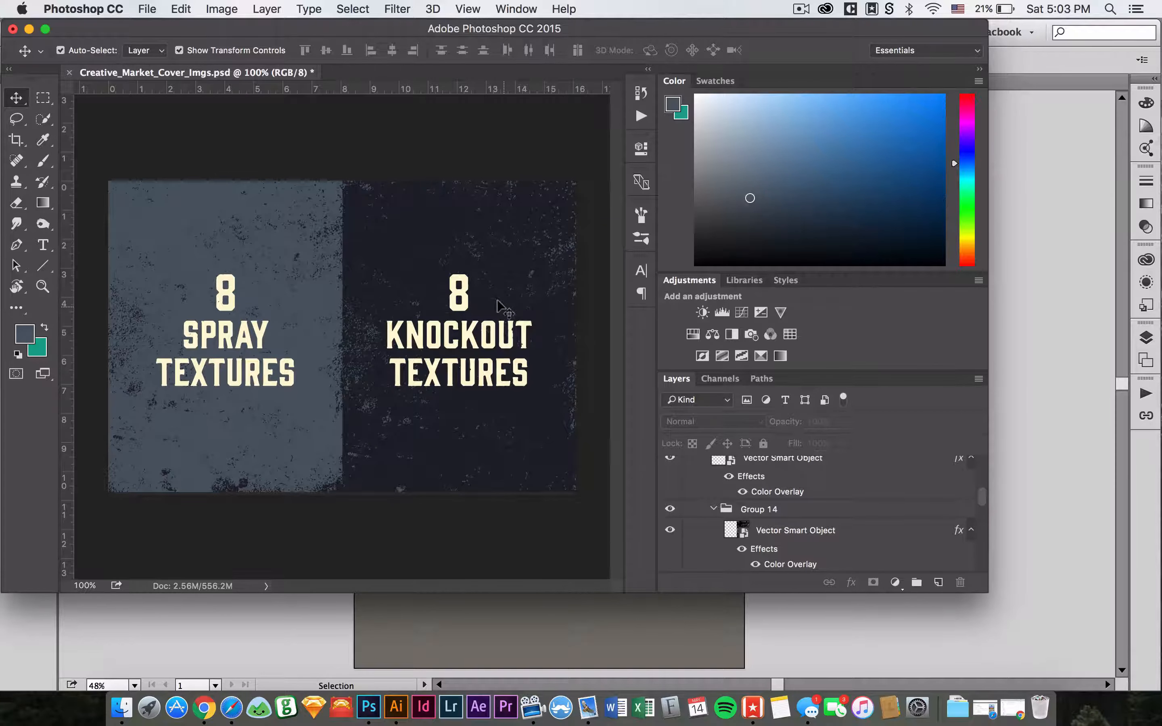
pyautogui.click(24, 331)
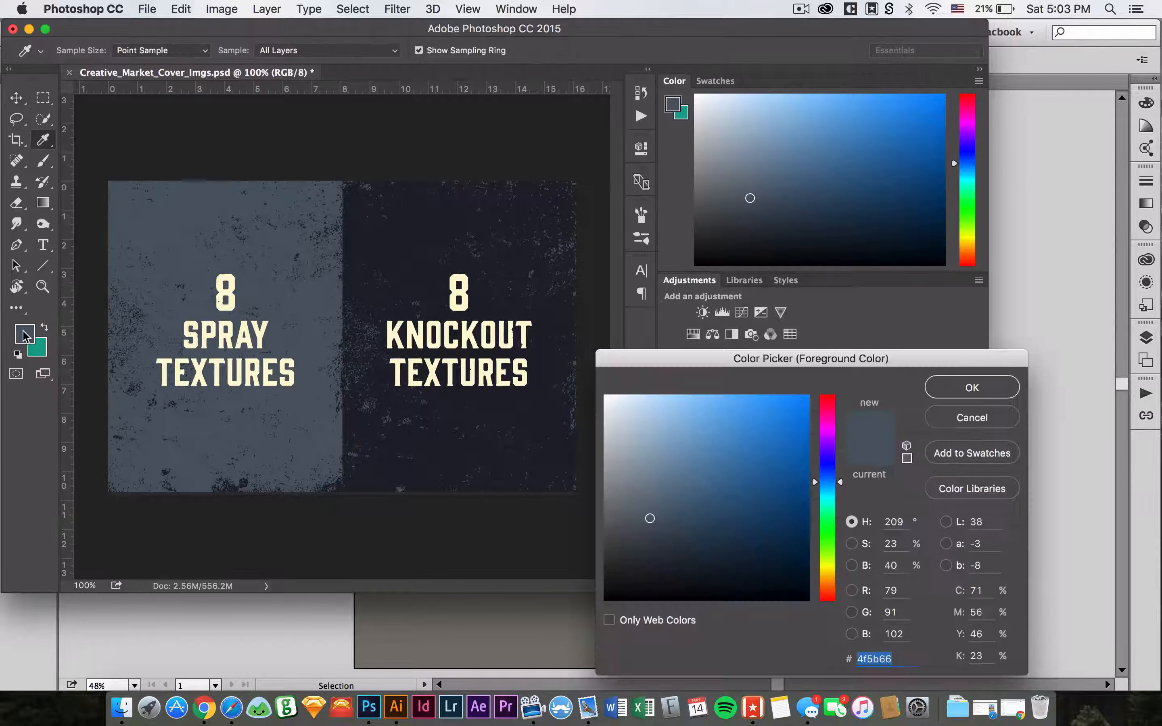
pyautogui.click(441, 216)
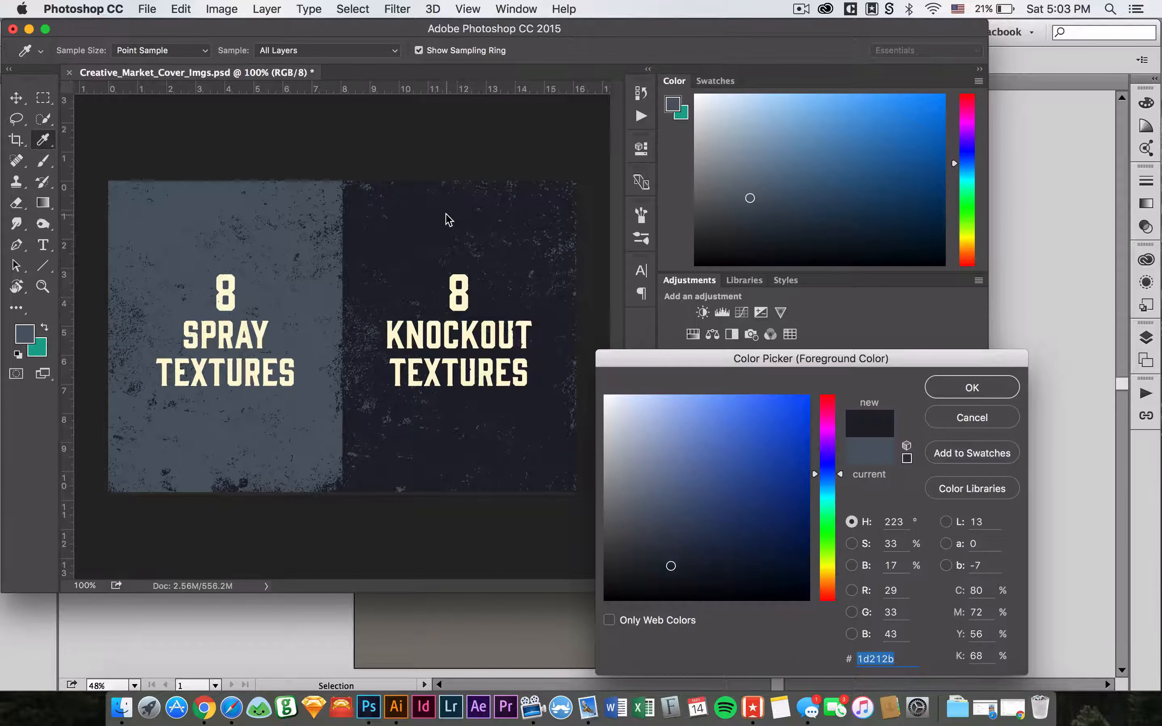
pyautogui.press('super+c')
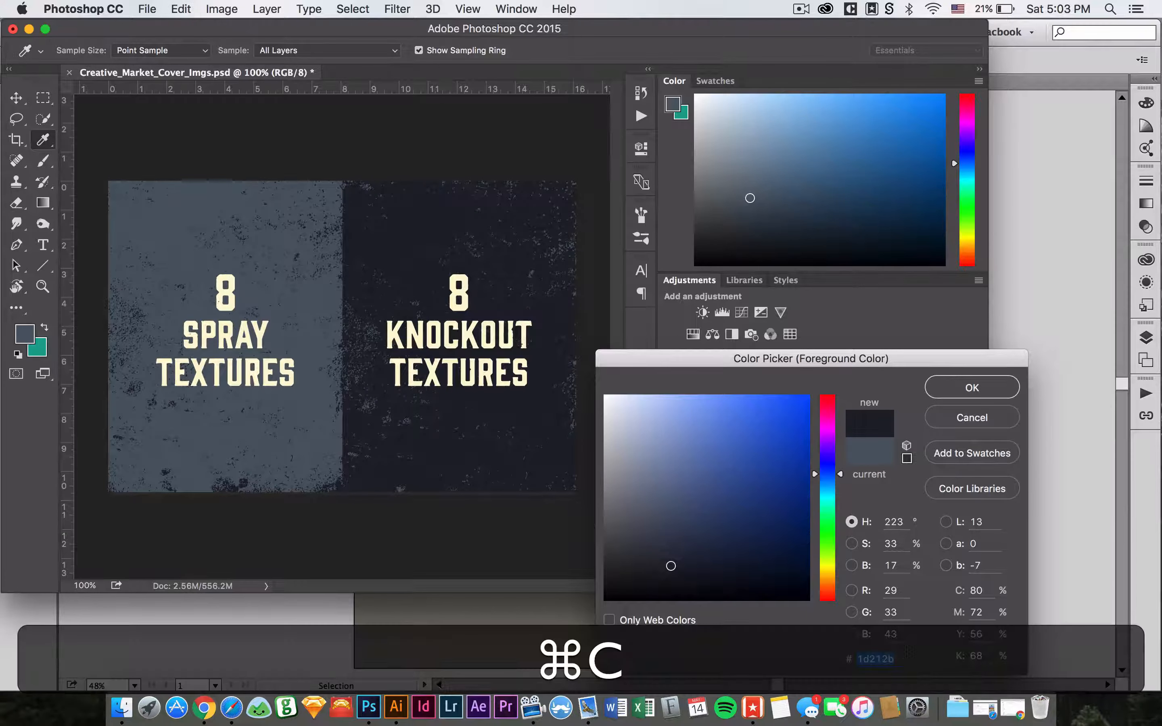
pyautogui.click(972, 388)
# - Switch back to Illustrator and fill the small square with the hex colour 1d212b
pyautogui.press('super+Tab')
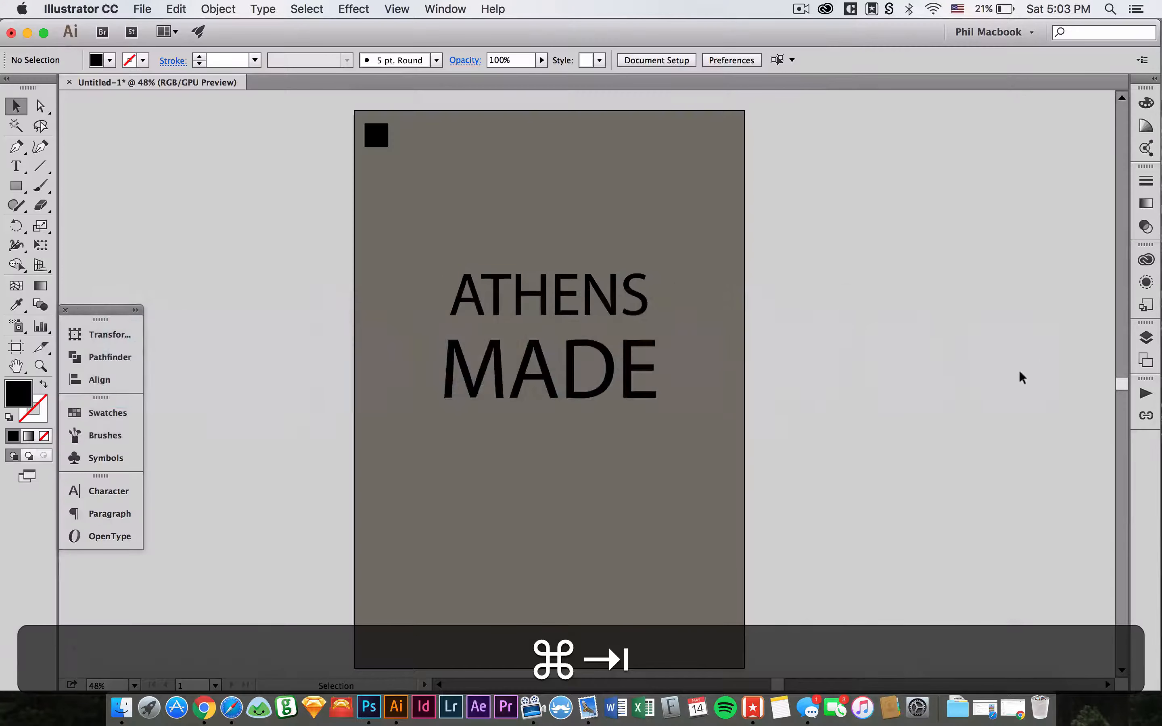
pyautogui.click(520, 393)
pyautogui.click(369, 133)
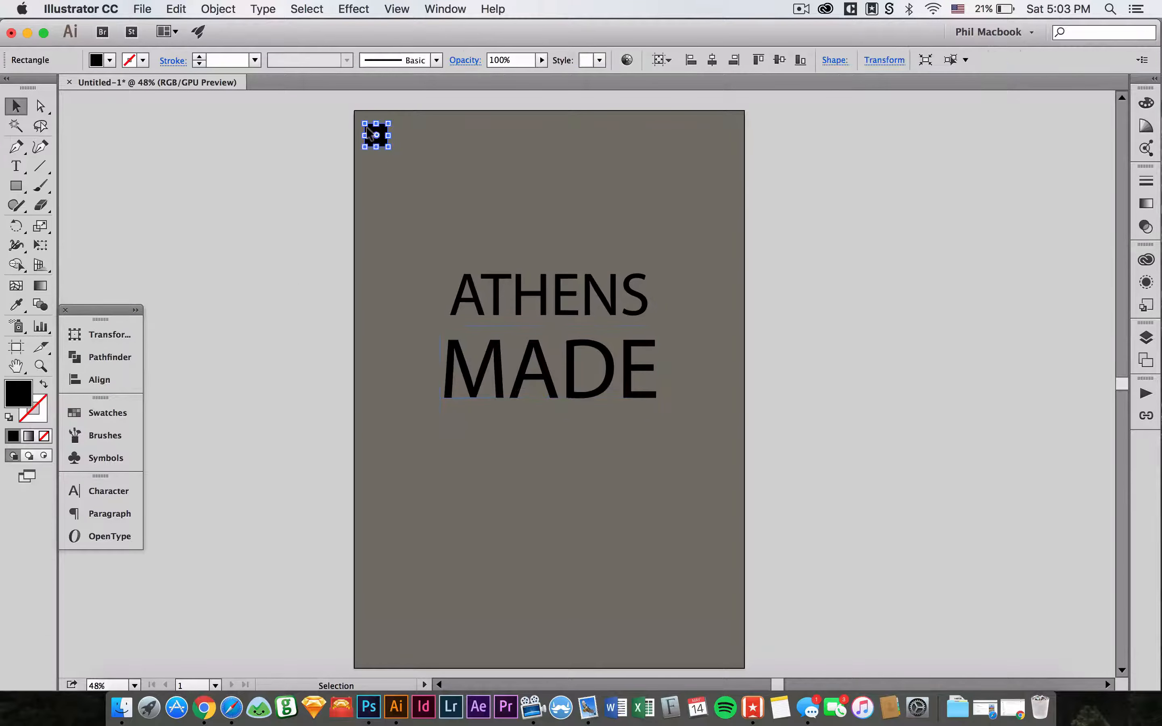
pyautogui.click(104, 412)
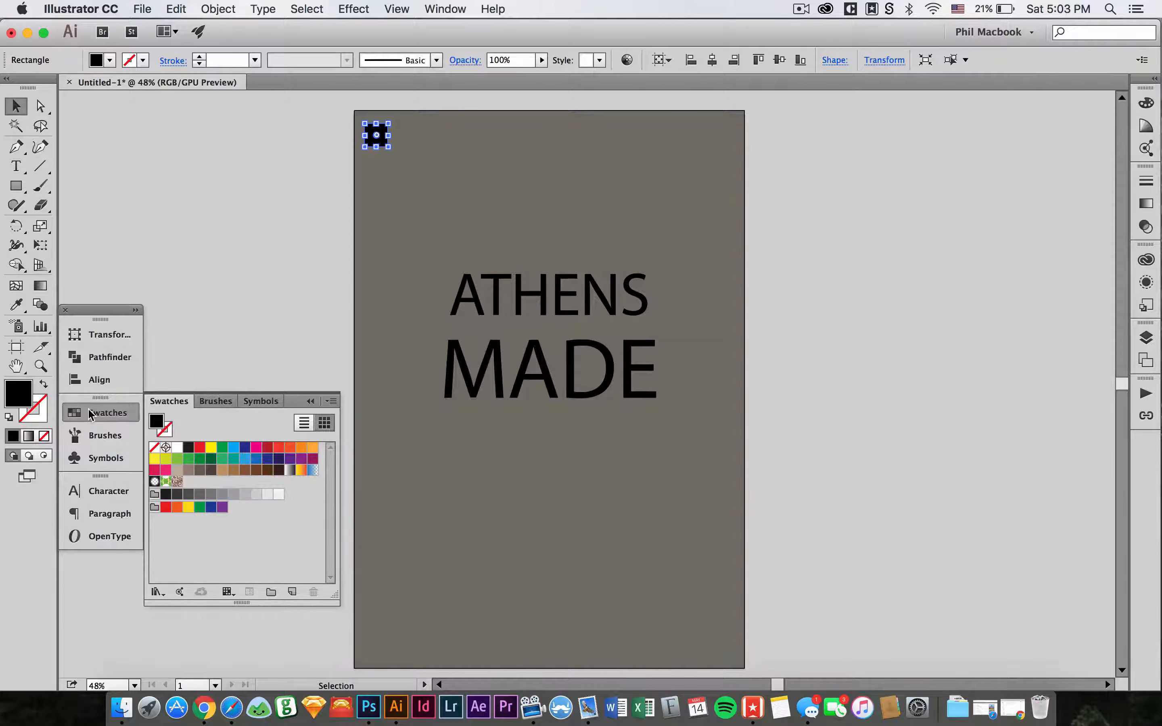
pyautogui.doubleClick(26, 399)
pyautogui.press('super+v')
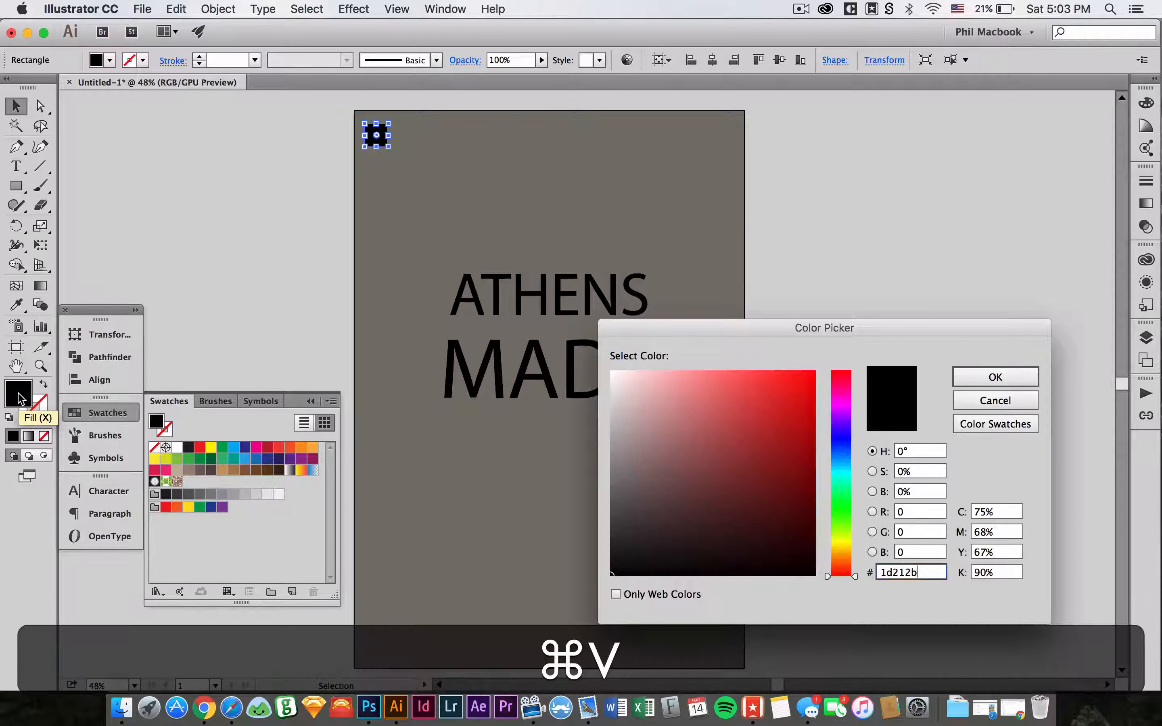
pyautogui.click(967, 374)
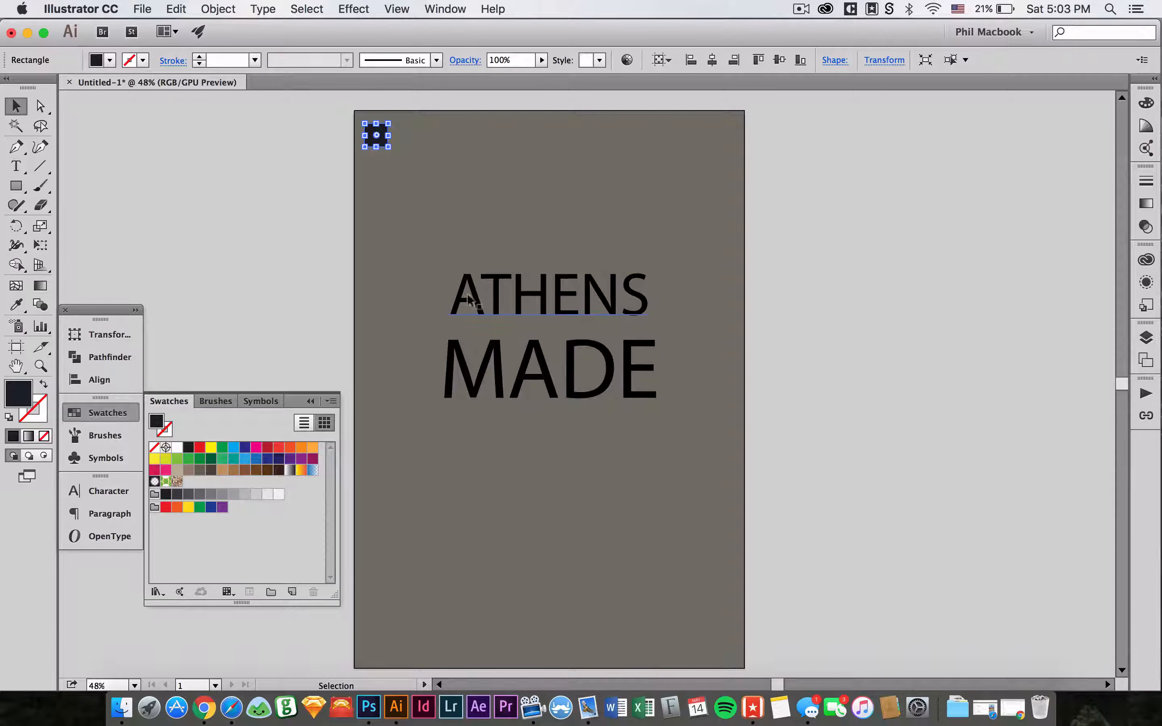
# - Save the square's dark navy fill as a new swatch and deselect the square
pyautogui.click(291, 592)
pyautogui.click(201, 378)
pyautogui.click(267, 330)
# - Sample the warm gray background with the Eyedropper, save it as a new swatch, and close the colour library
pyautogui.press('i')
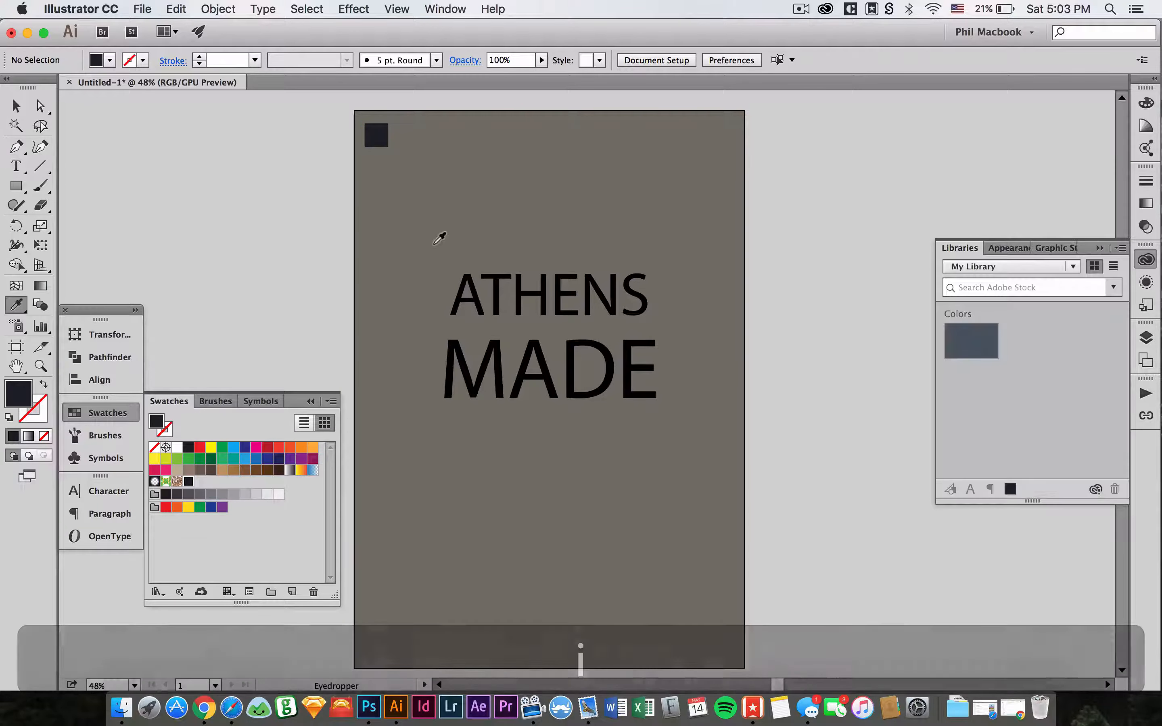
pyautogui.click(434, 244)
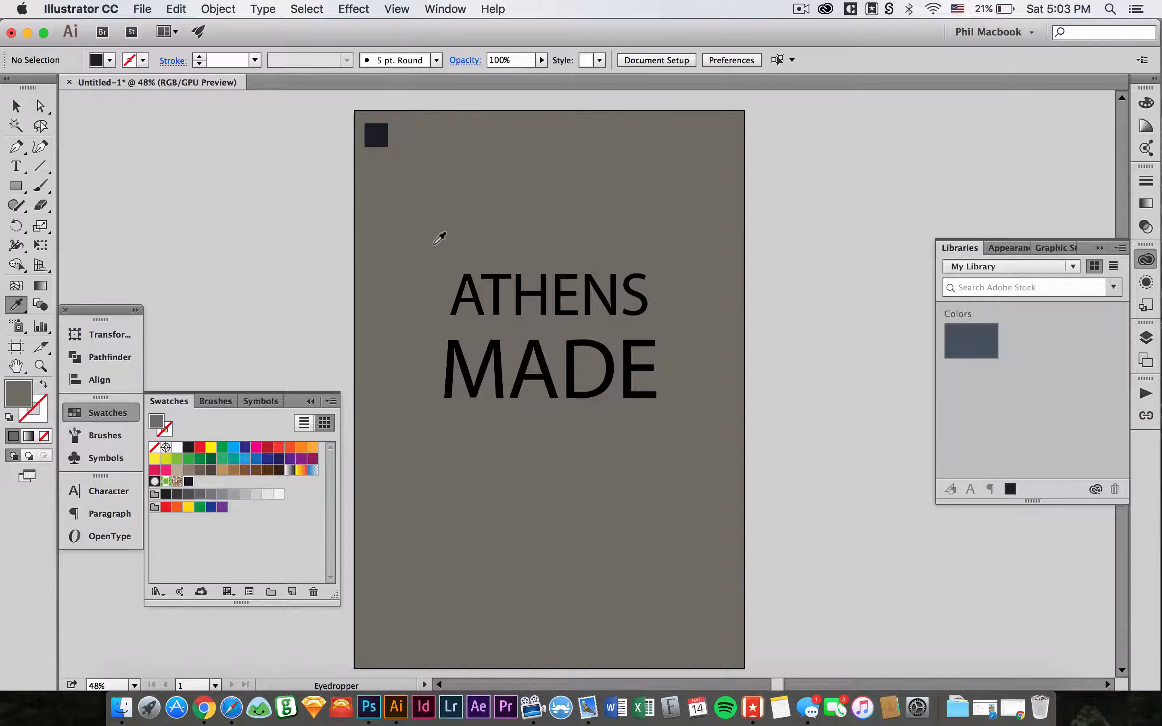
pyautogui.click(293, 590)
pyautogui.click(199, 378)
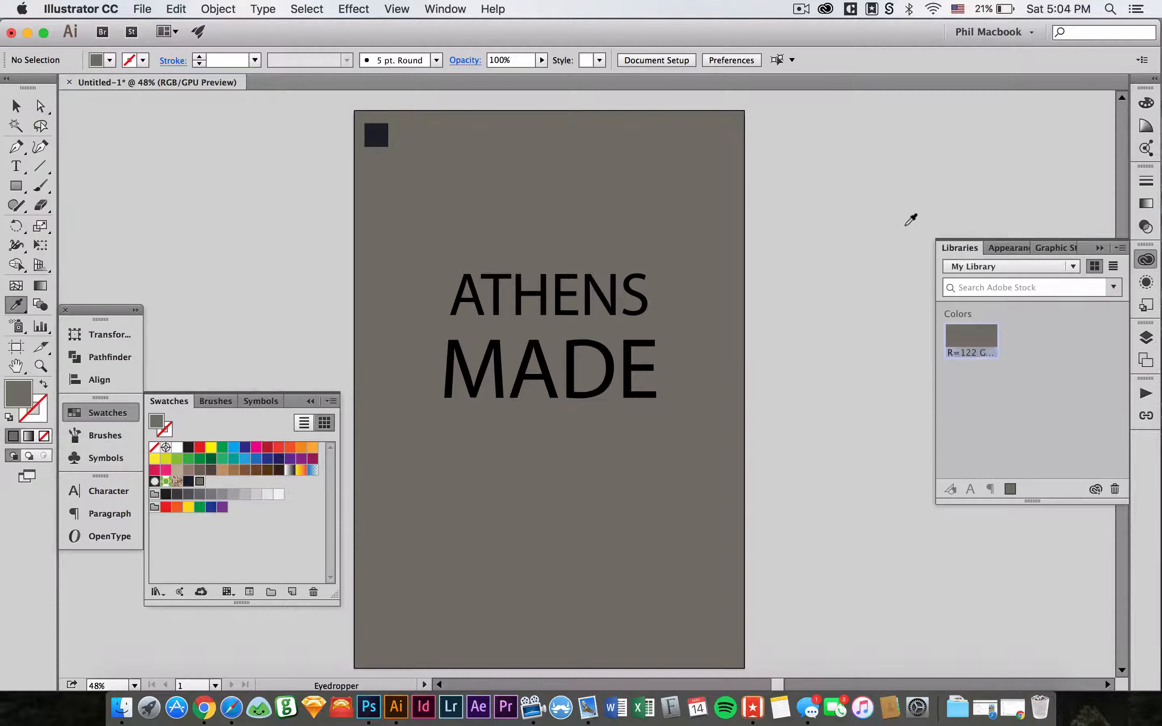
pyautogui.click(1145, 260)
pyautogui.press('v')
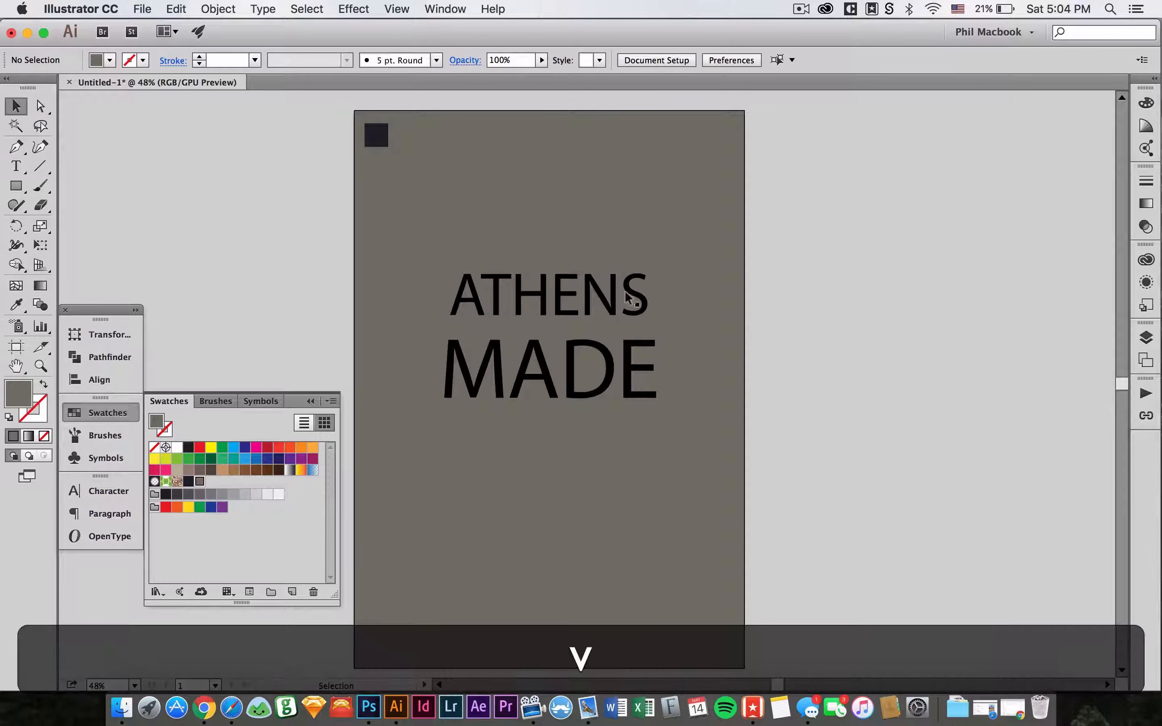
# - Fill both the ATHENS and MADE text lines with the saved dark navy swatch
pyautogui.click(627, 297)
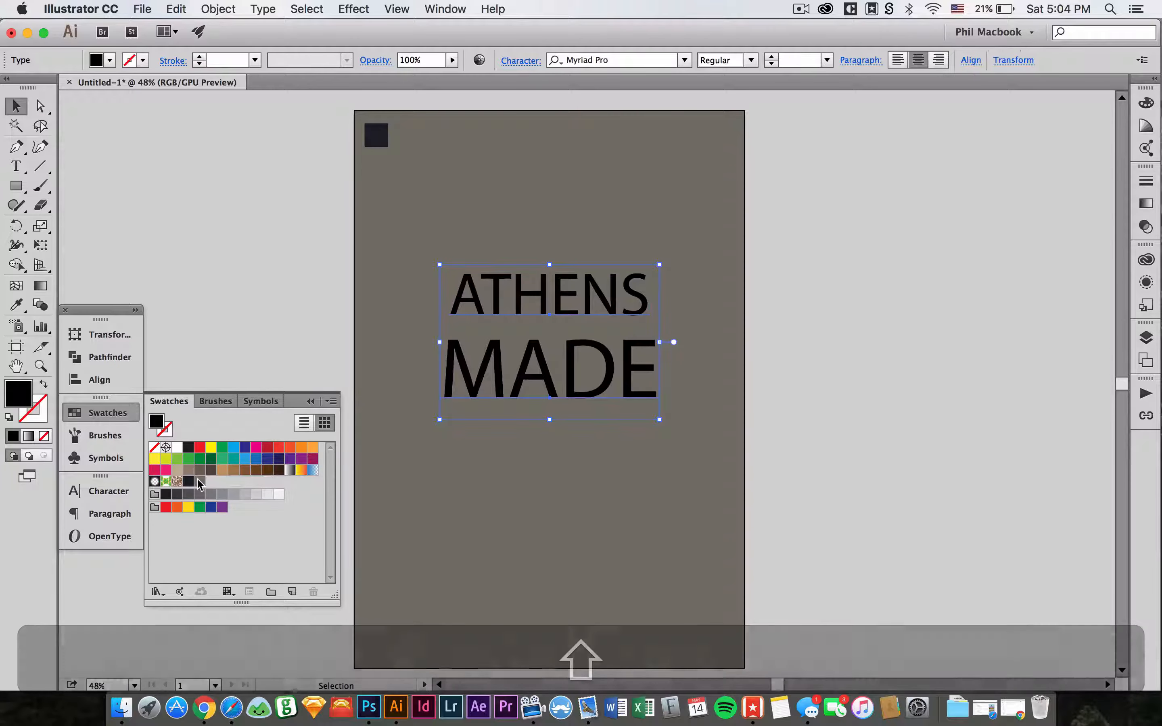
pyautogui.click(192, 480)
pyautogui.click(459, 470)
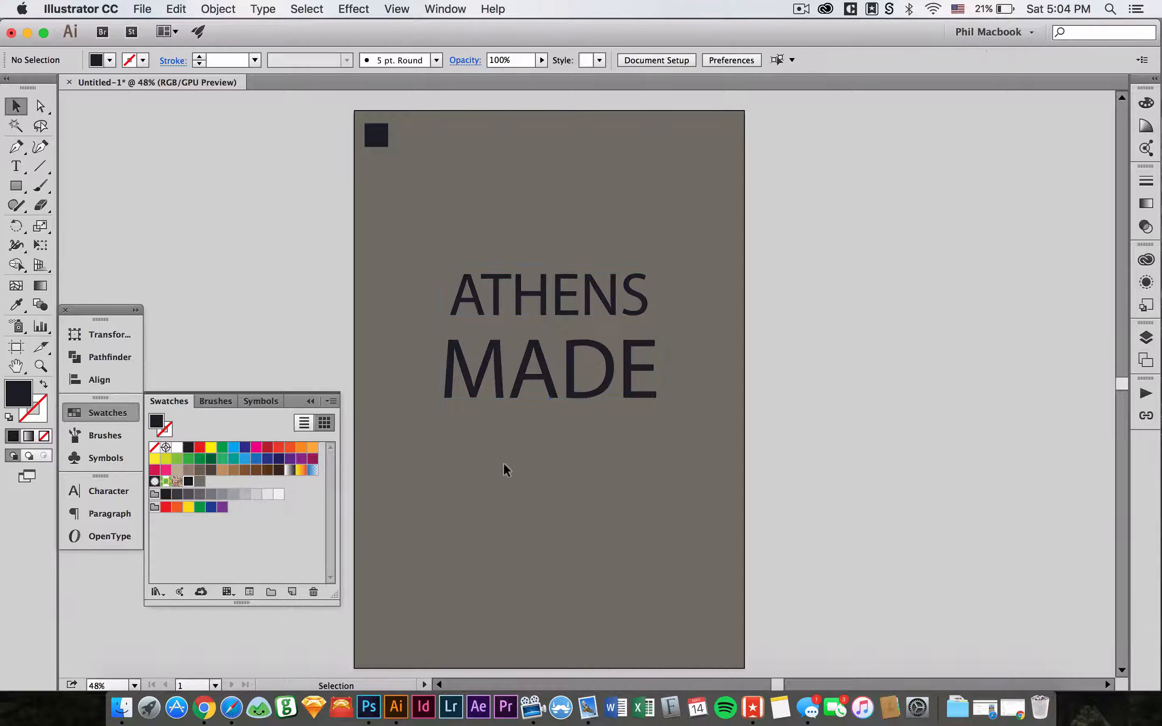
# - Change the font of both ATHENS and MADE to League Gothic
pyautogui.click(536, 323)
pyautogui.click(126, 411)
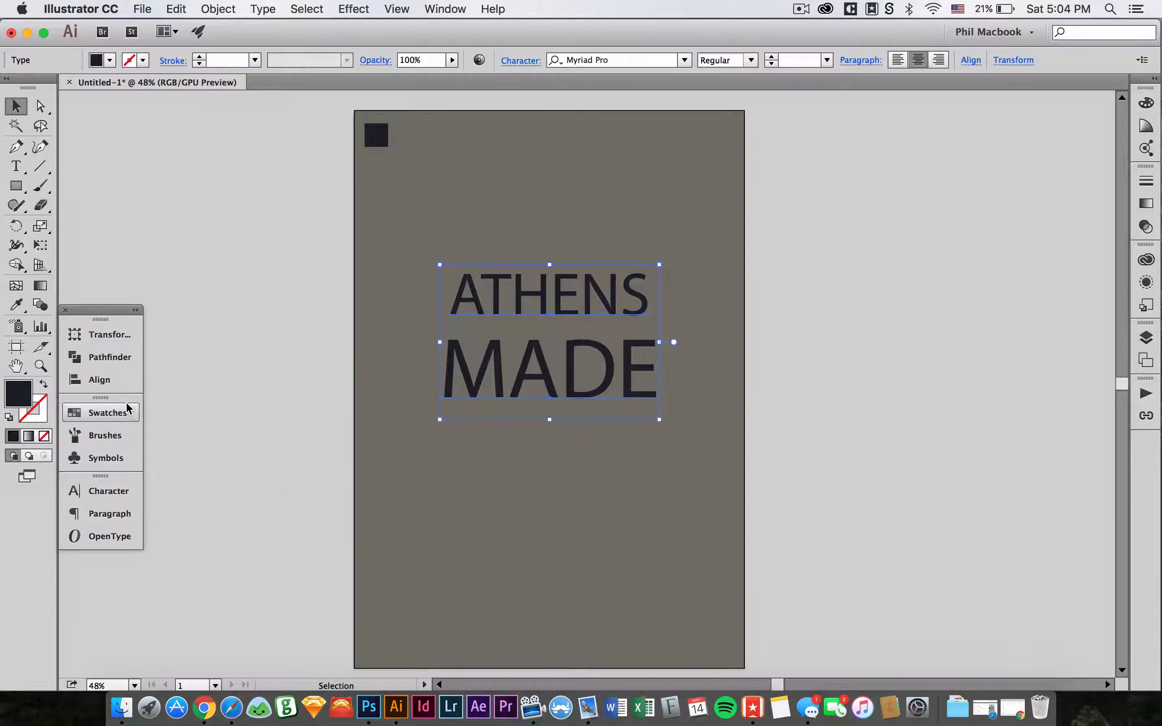
pyautogui.click(121, 489)
pyautogui.click(224, 459)
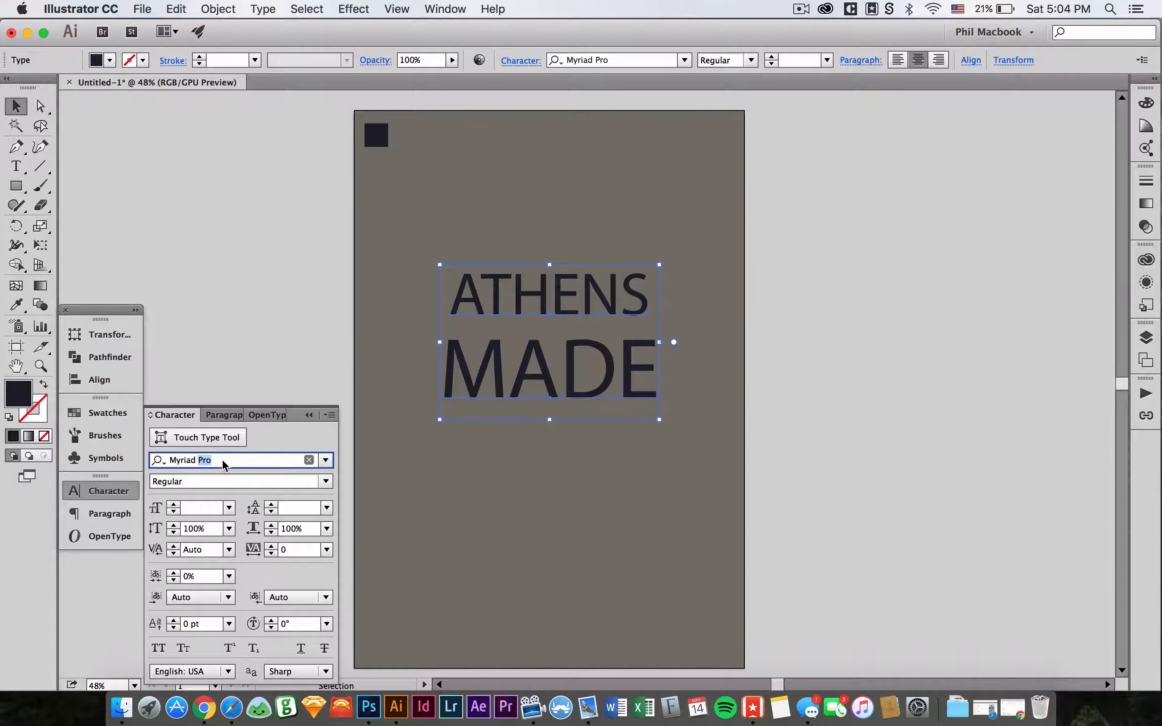
pyautogui.write('lea')
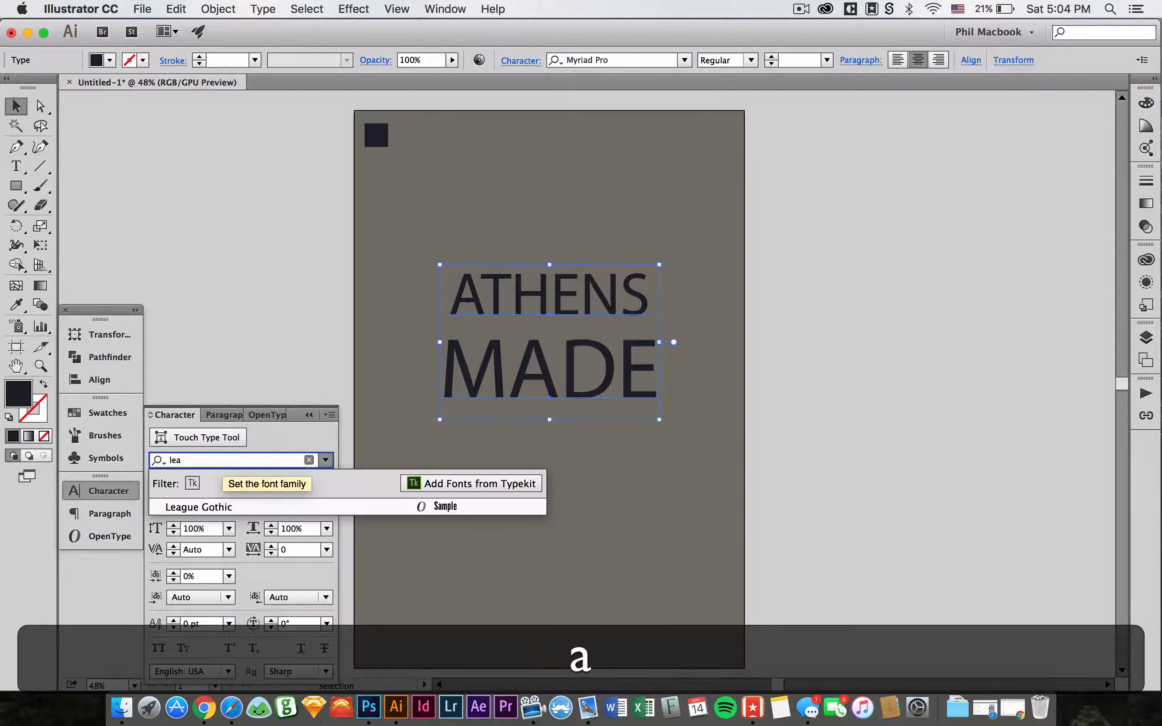
pyautogui.press('Down')
pyautogui.press('Return')
pyautogui.click(526, 425)
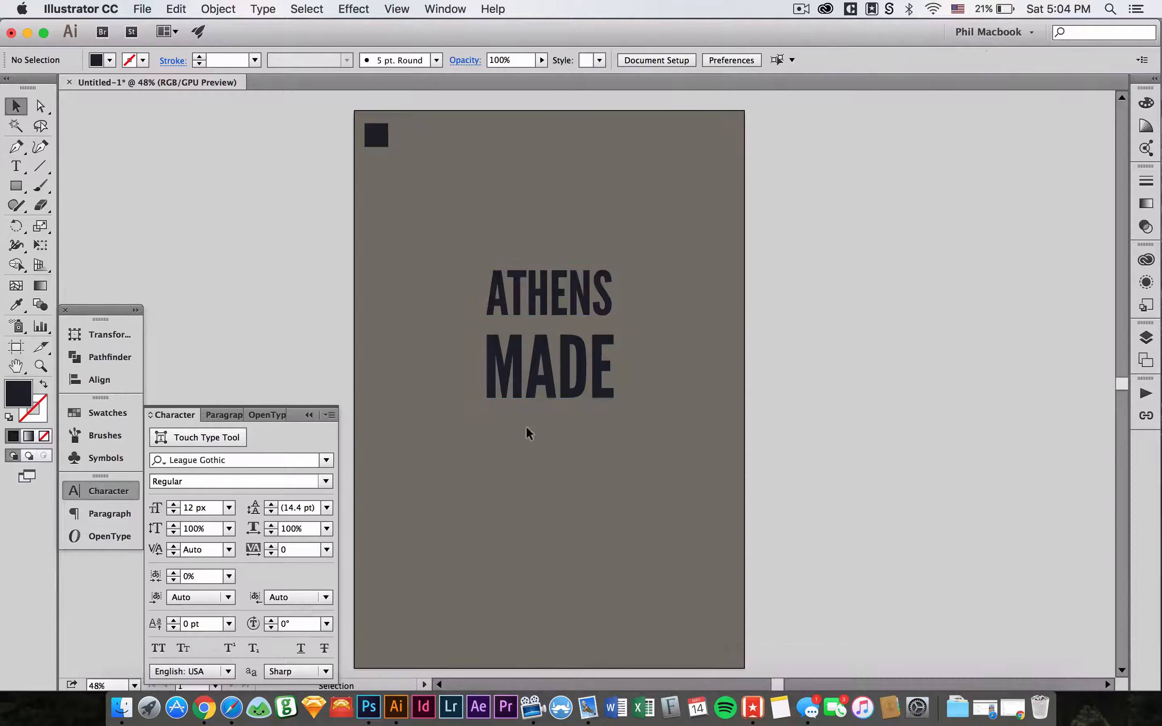
# - Enlarge the ATHENS and MADE lines together and reposition them around the middle of the artboard
pyautogui.moveTo(571, 370); pyautogui.dragTo(572, 360)
pyautogui.moveTo(661, 280); pyautogui.dragTo(561, 377)
pyautogui.moveTo(615, 406); pyautogui.dragTo(672, 473)
pyautogui.moveTo(602, 363); pyautogui.dragTo(609, 436)
pyautogui.click(768, 384)
pyautogui.moveTo(768, 384); pyautogui.dragTo(768, 365)
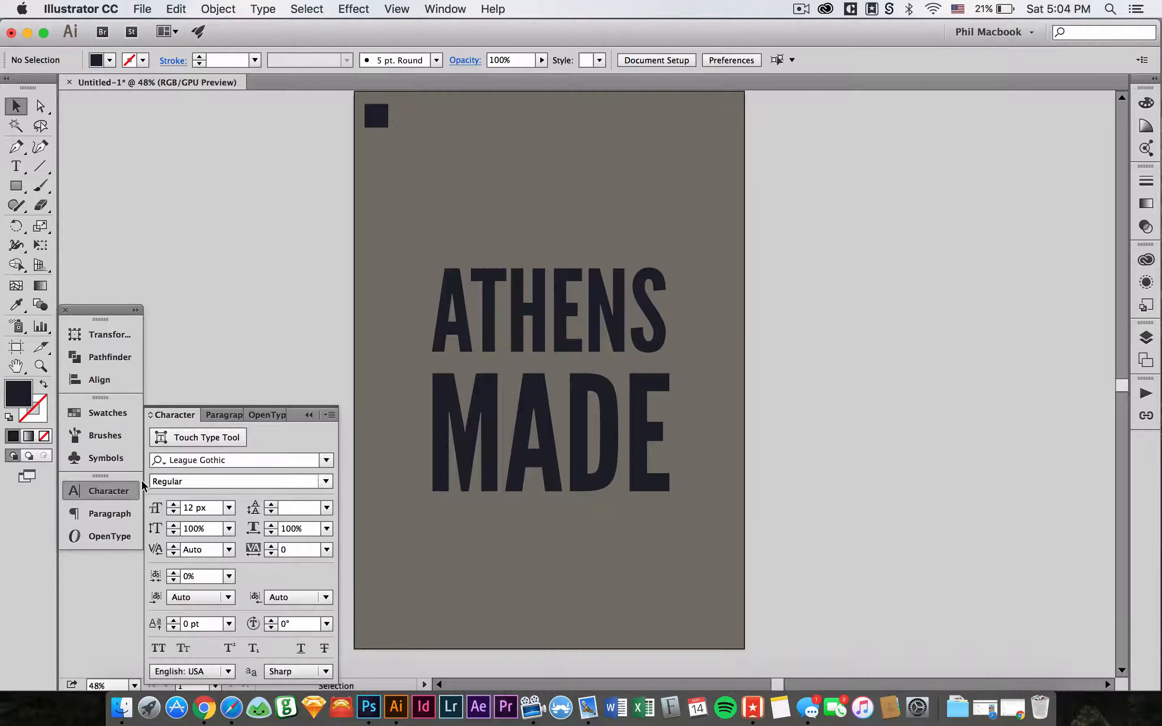
pyautogui.click(121, 488)
pyautogui.moveTo(291, 343); pyautogui.dragTo(292, 366)
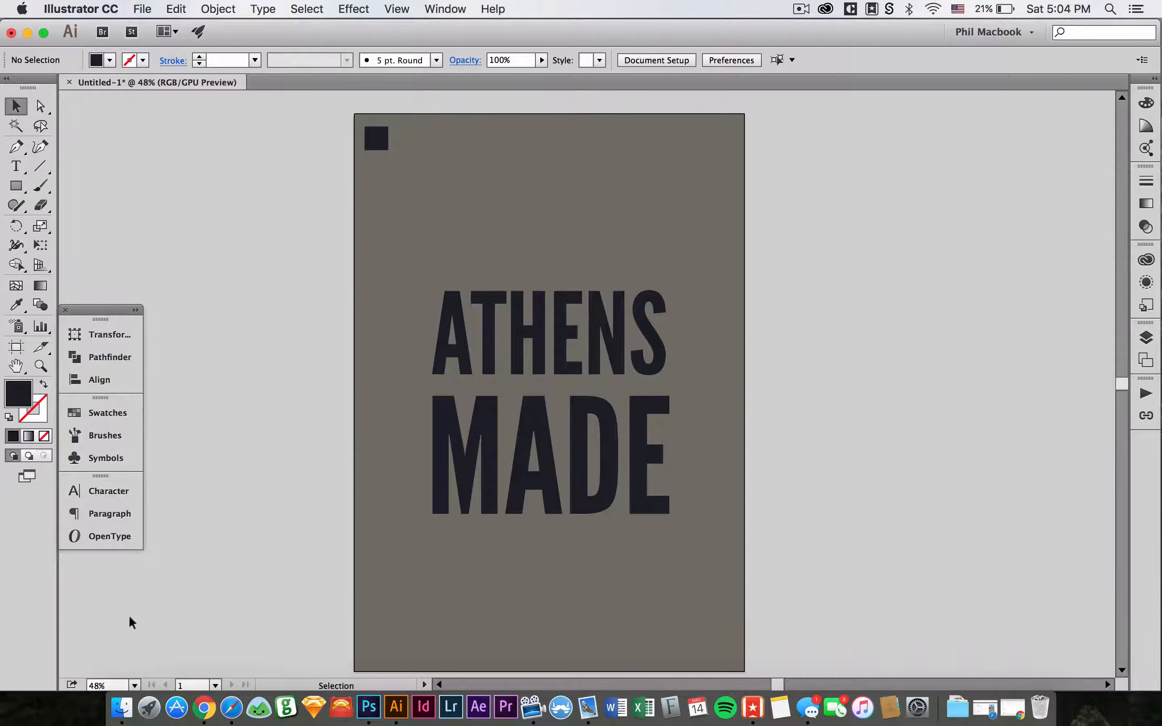
# - Open tee2-design-elements.ai from the Vector_Texture_Pack_2_src_files folder in Illustrator
pyautogui.click(122, 706)
pyautogui.click(768, 280)
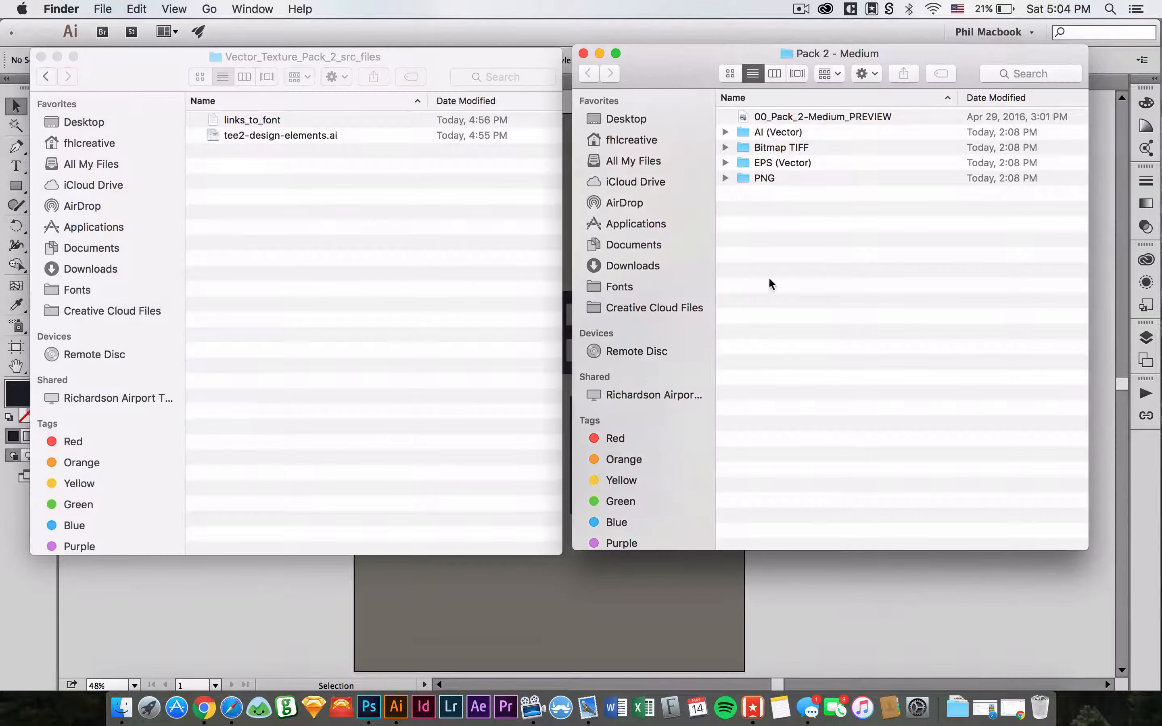
pyautogui.click(369, 223)
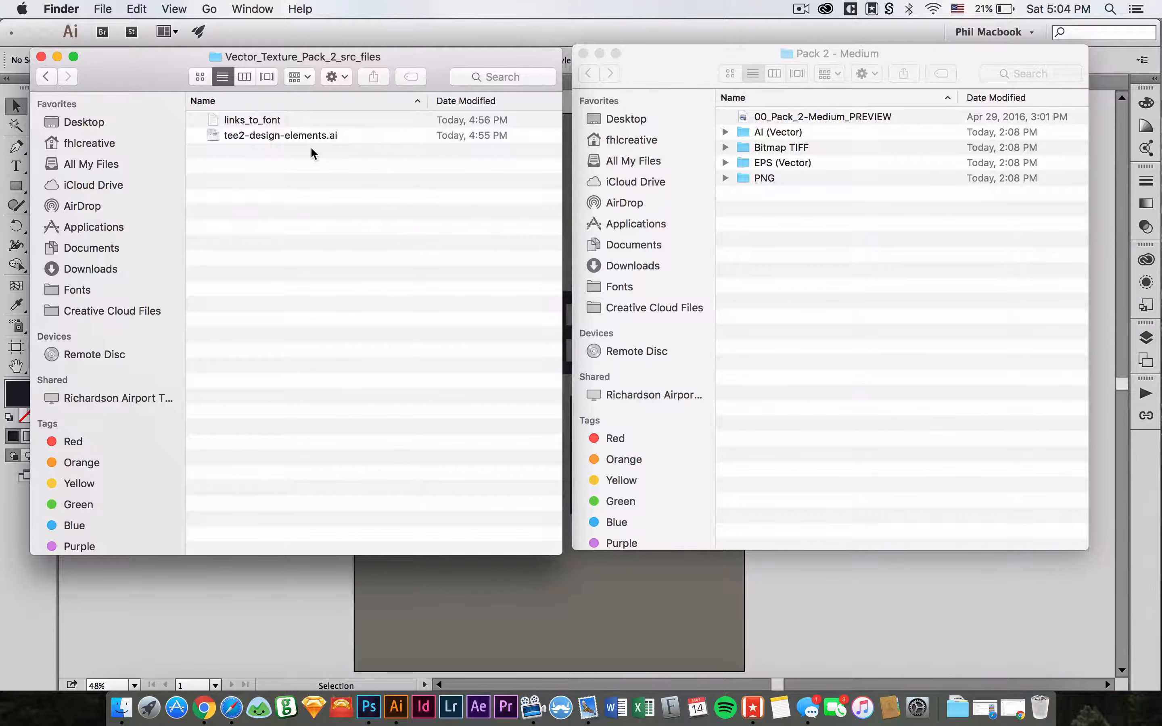
pyautogui.click(281, 137)
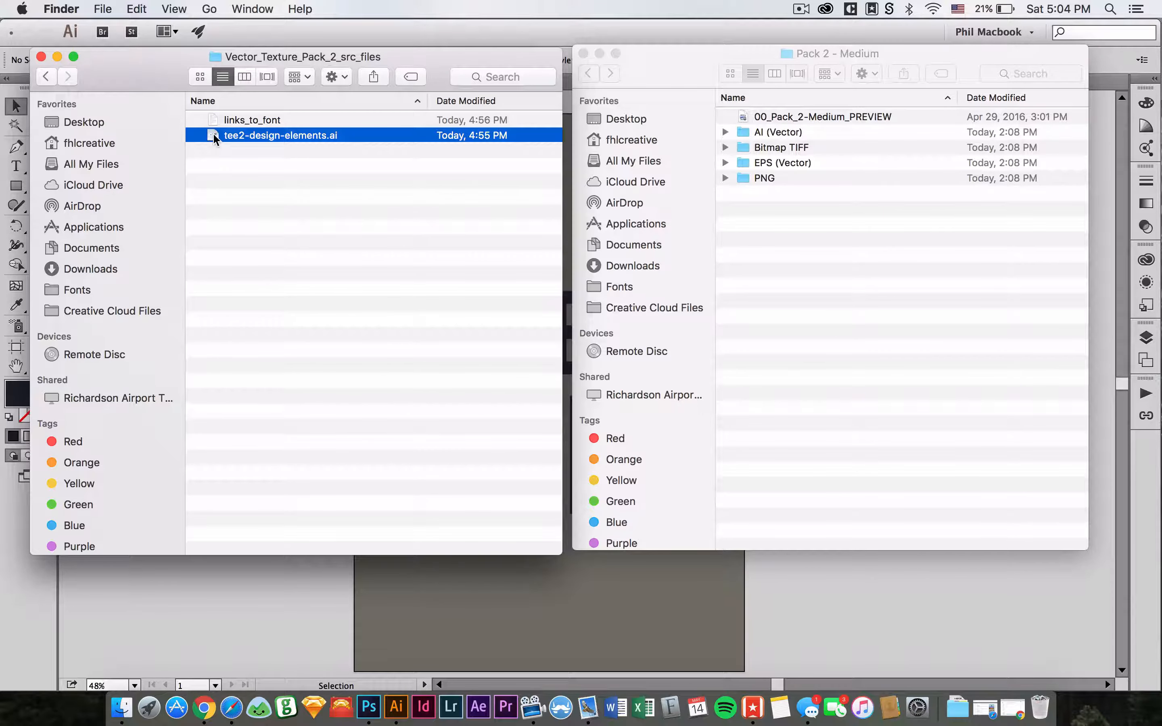
pyautogui.press('super+Tab')
pyautogui.moveTo(215, 138); pyautogui.dragTo(214, 133)
# - Copy the black Georgia state shape with its star from the design elements document
pyautogui.click(678, 304)
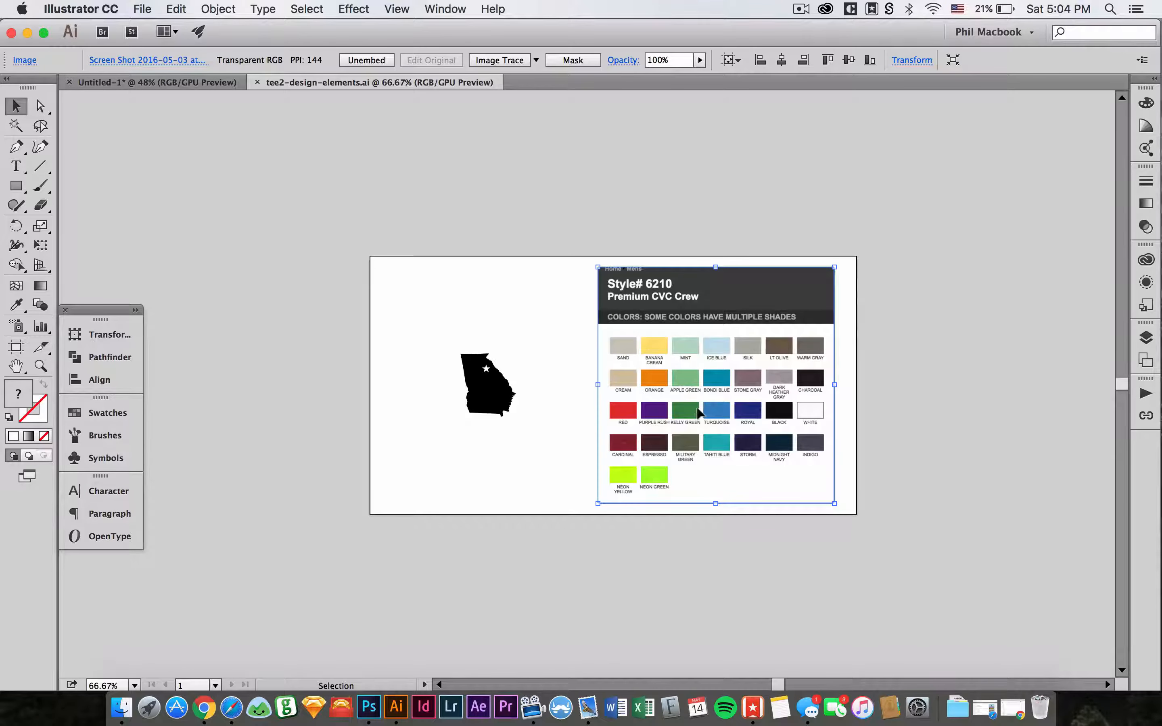
pyautogui.click(505, 403)
pyautogui.click(503, 447)
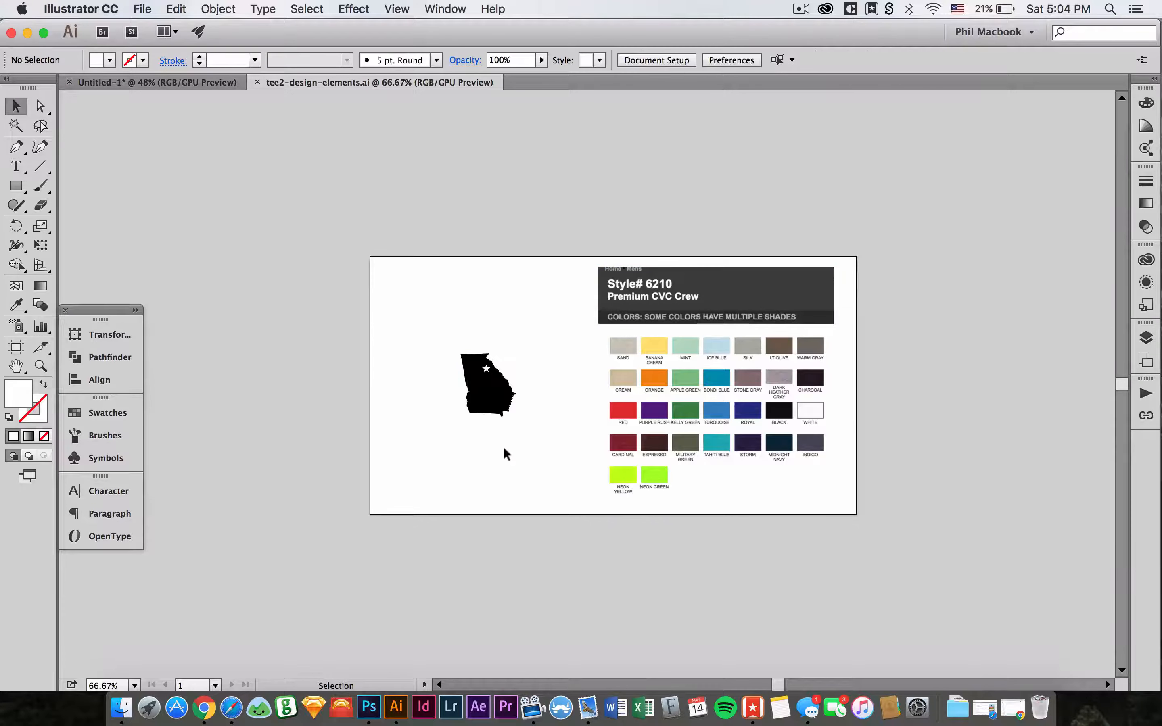
pyautogui.click(499, 397)
pyautogui.press('super+c')
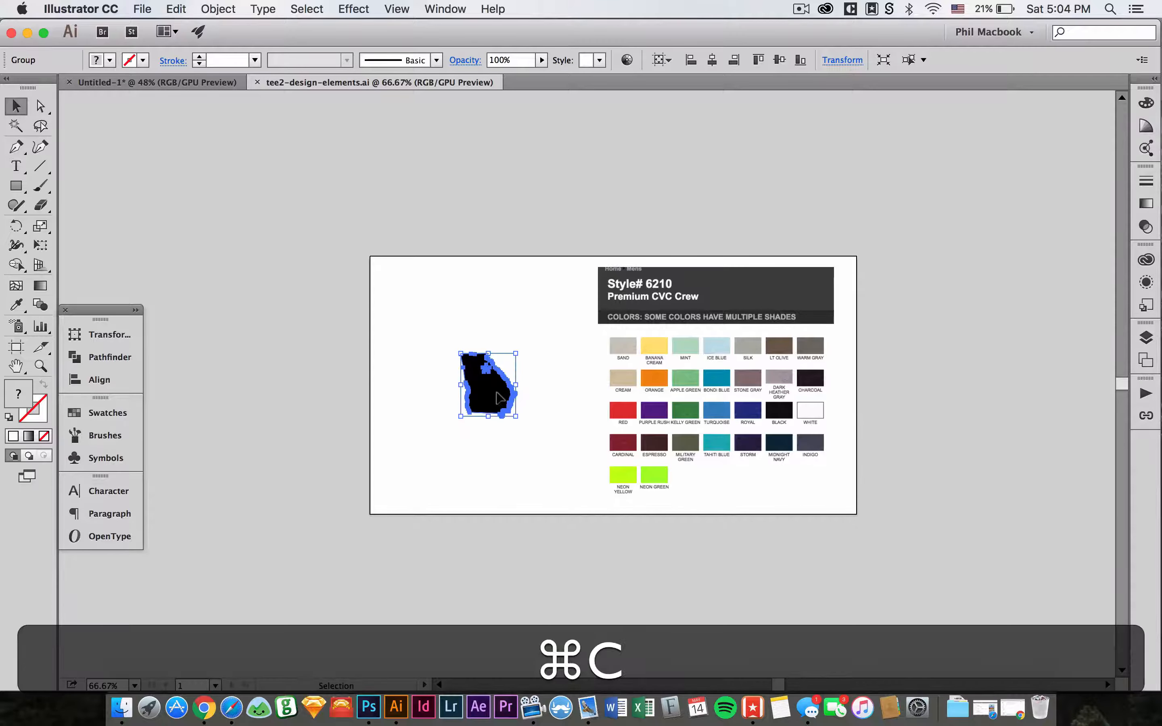
# - Close the design elements document, paste the Georgia shape into the T-shirt document and place it above ATHENS
pyautogui.press('super+w')
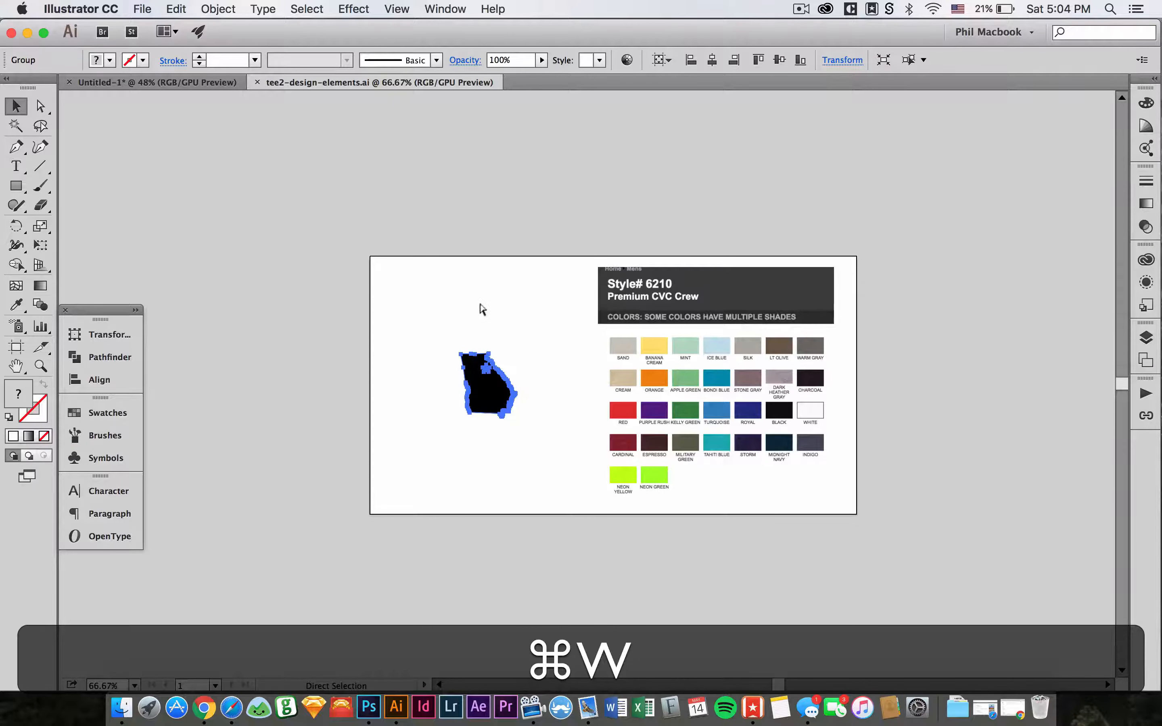
pyautogui.press('super+v')
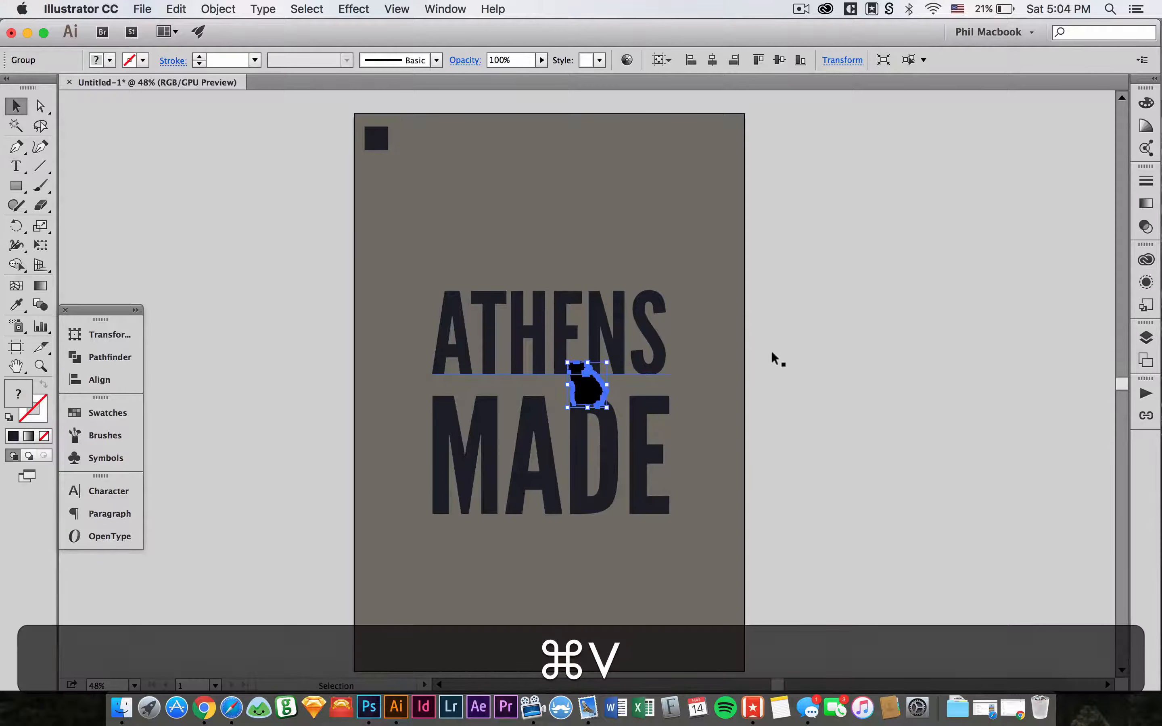
pyautogui.press('super+a')
pyautogui.press('shift+super+a')
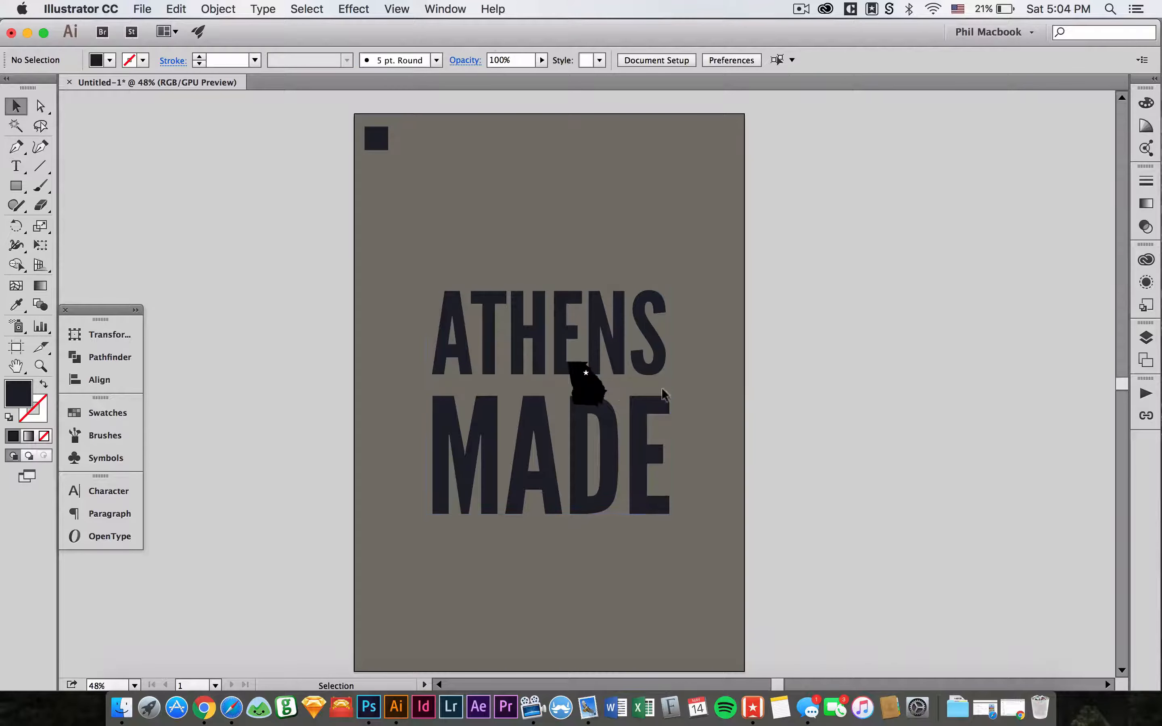
pyautogui.moveTo(583, 401); pyautogui.dragTo(528, 248)
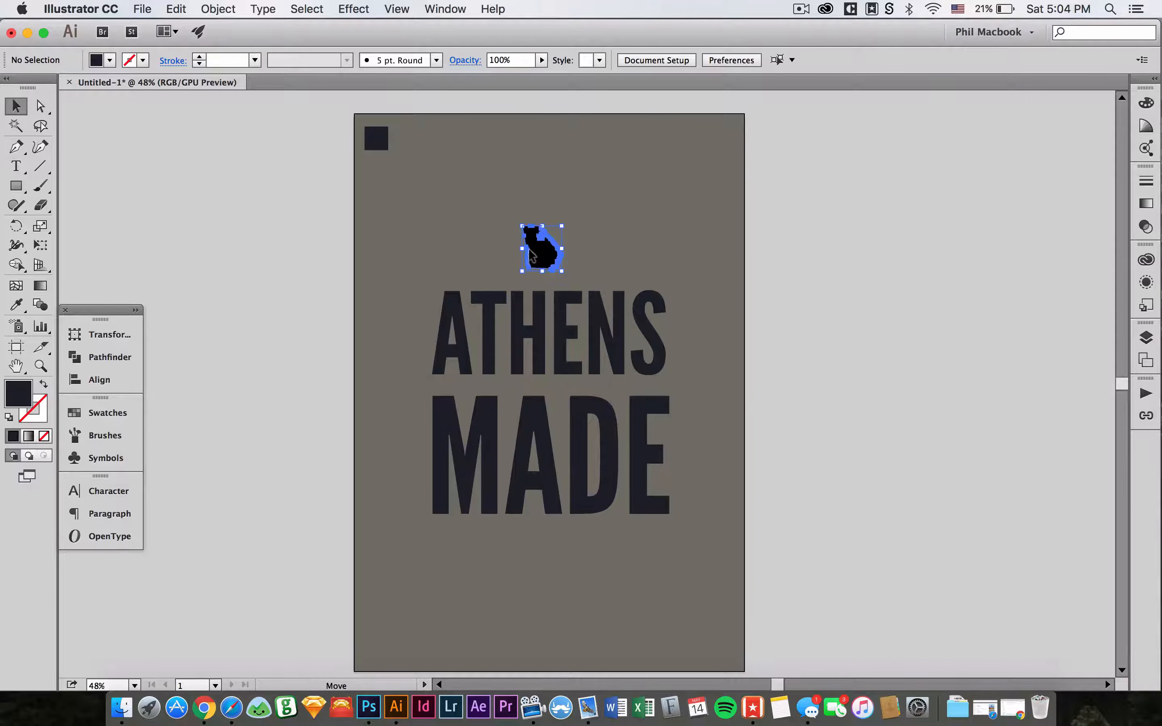
# - Align the Georgia shape, ATHENS and MADE to one another on their horizontal centers
pyautogui.keyDown('shift'); pyautogui.click(547, 339); pyautogui.keyUp('shift')
pyautogui.keyDown('shift'); pyautogui.click(550, 434); pyautogui.keyUp('shift')
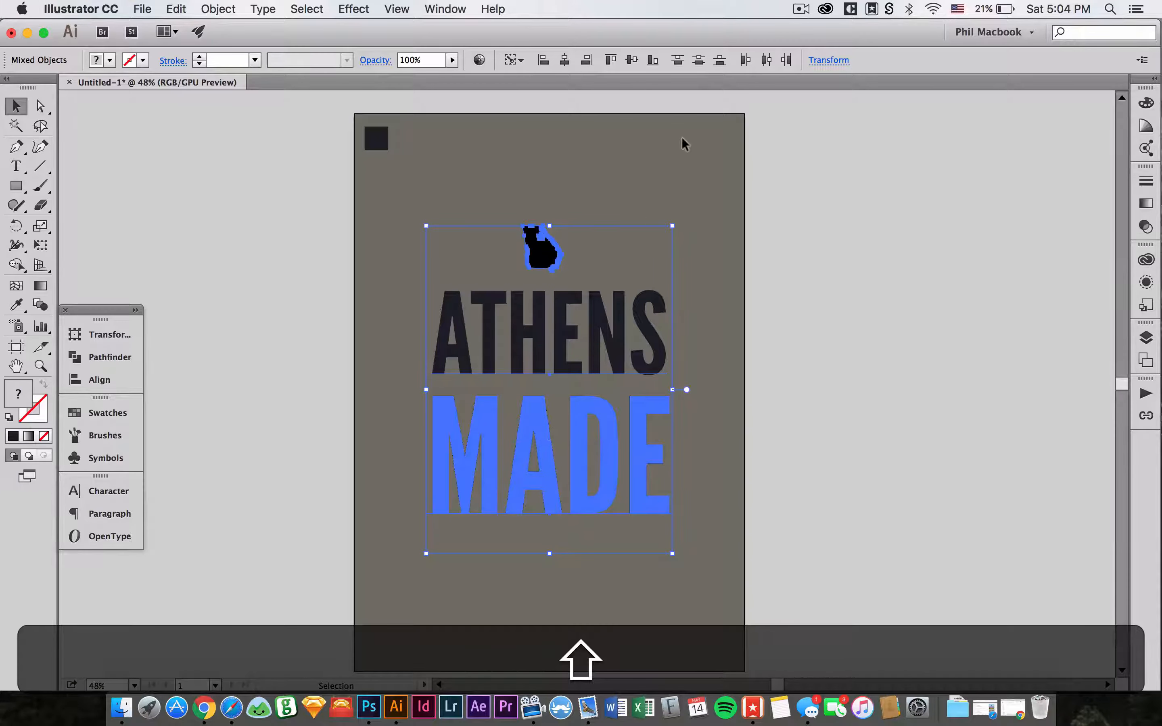
pyautogui.click(565, 60)
pyautogui.click(599, 158)
# - Fill the Georgia shape, without its star, with the dark navy swatch
pyautogui.press('z')
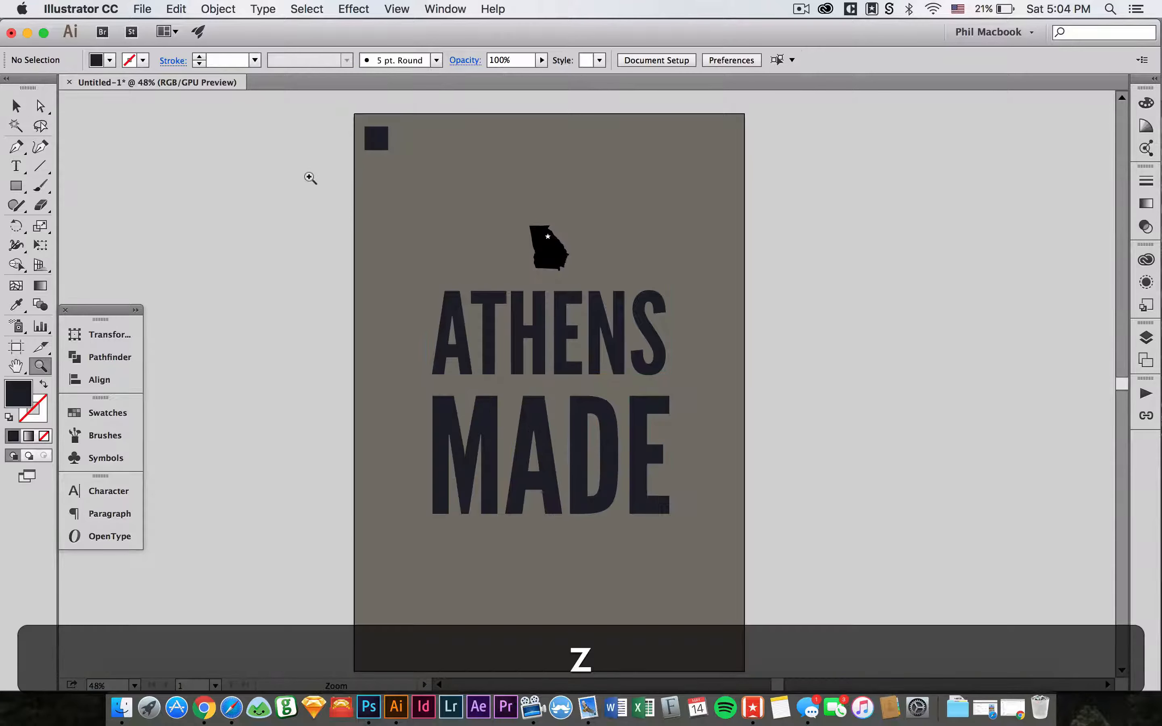
pyautogui.moveTo(310, 178); pyautogui.dragTo(726, 506)
pyautogui.press('a')
pyautogui.click(634, 211)
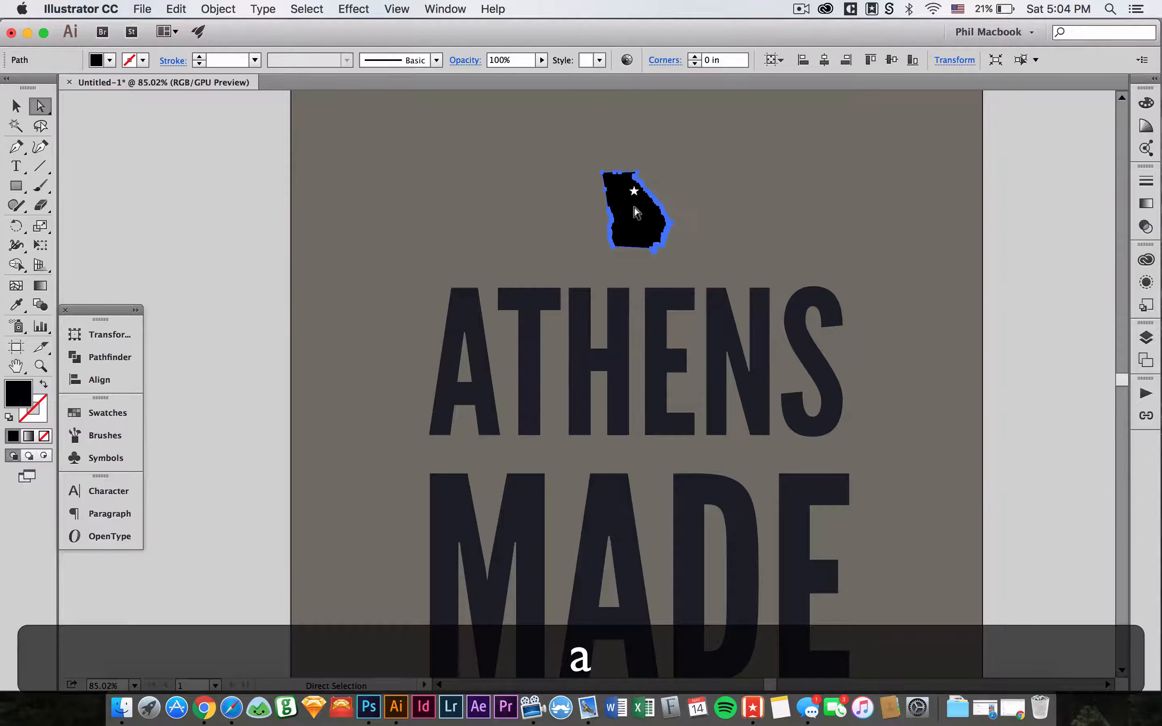
pyautogui.moveTo(576, 231); pyautogui.dragTo(469, 228)
pyautogui.click(134, 404)
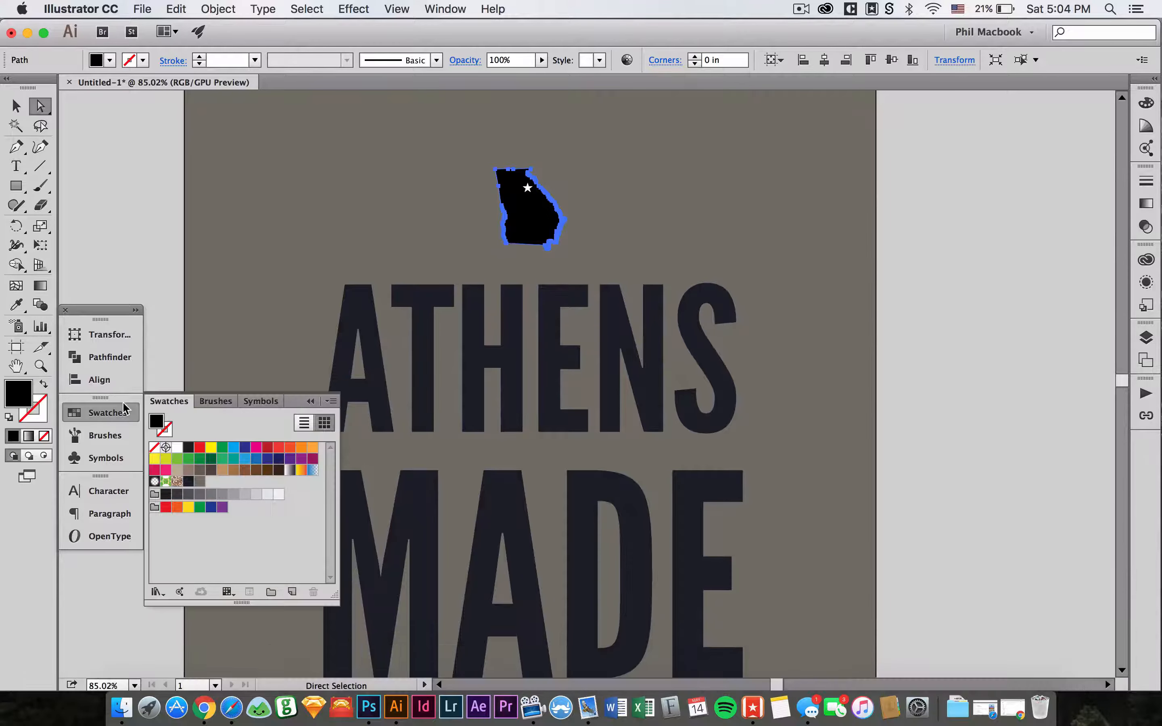
pyautogui.click(189, 481)
pyautogui.click(323, 197)
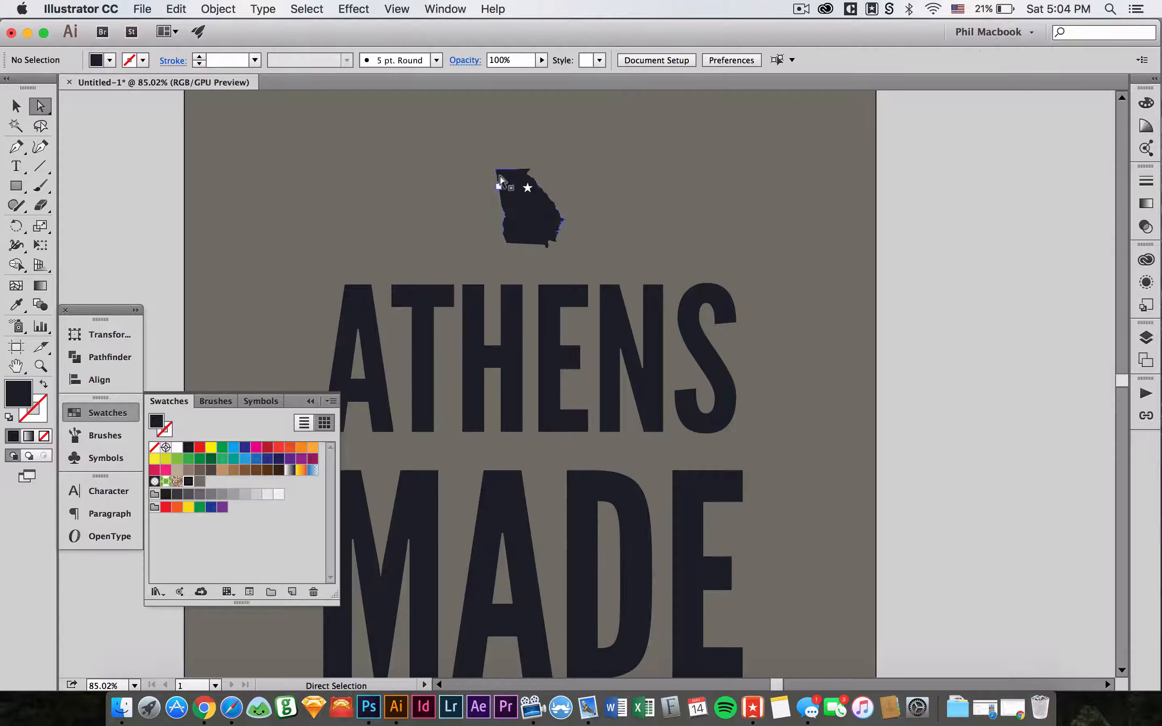
# - Fill the star inside the Georgia shape with the warm gray background swatch
pyautogui.click(522, 183)
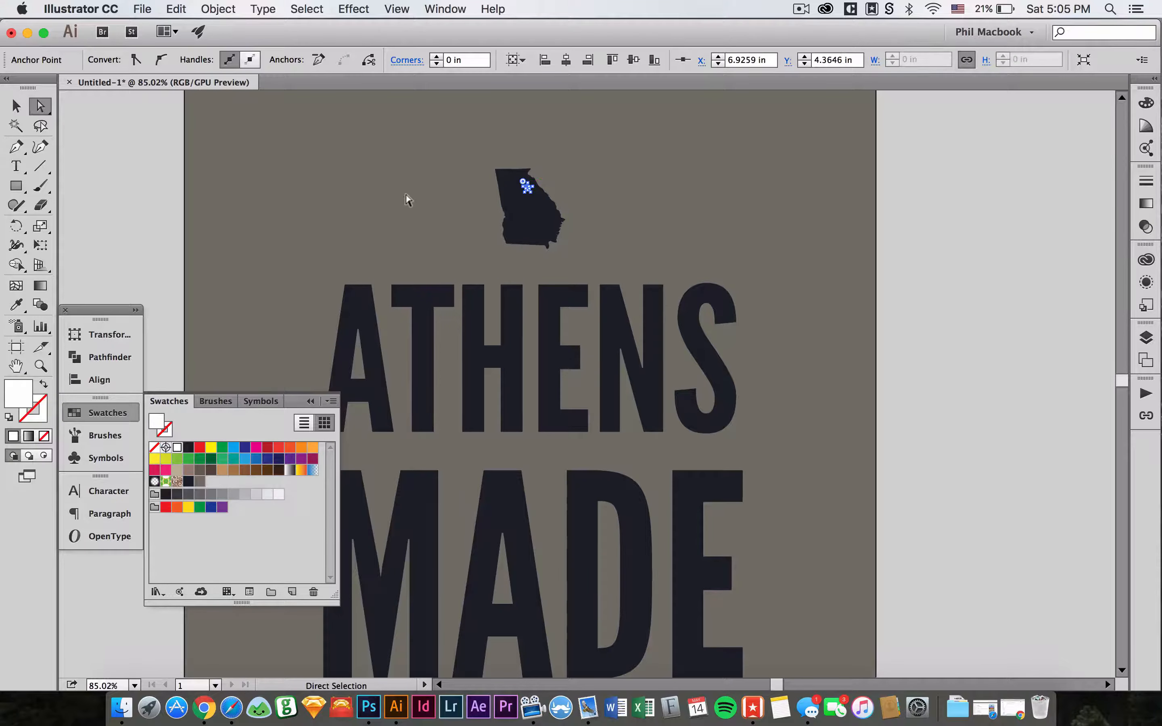
pyautogui.click(200, 482)
pyautogui.click(282, 222)
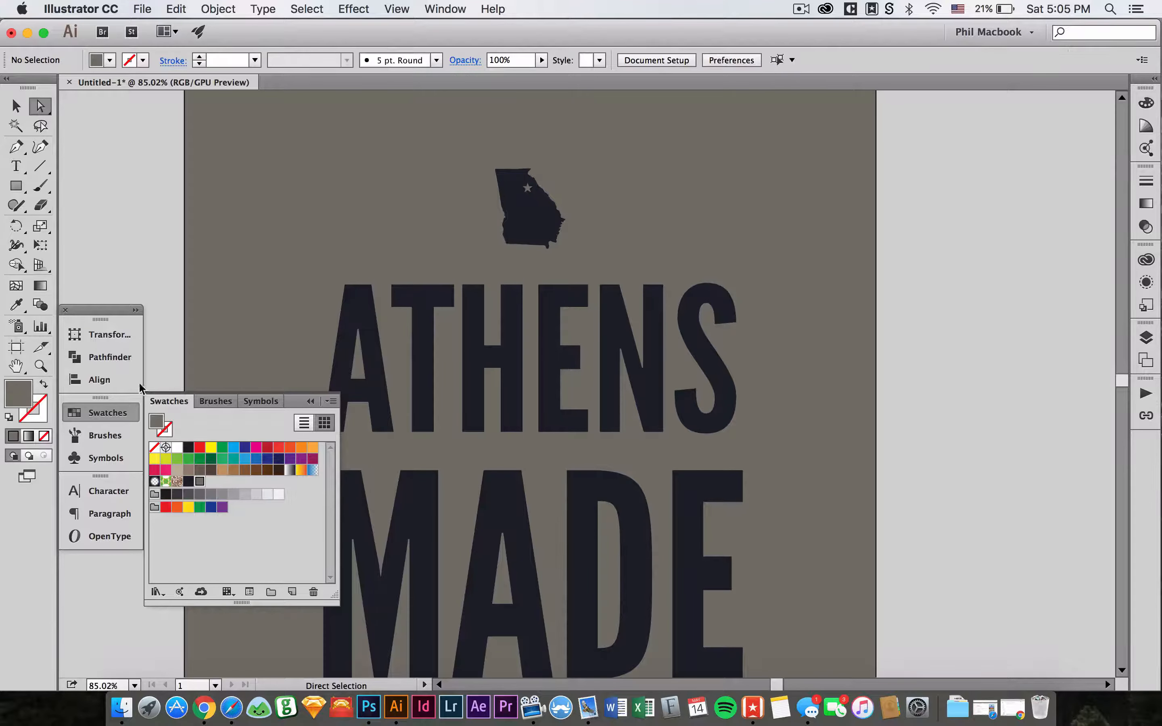
pyautogui.click(105, 411)
pyautogui.press('space')
pyautogui.moveTo(368, 174); pyautogui.dragTo(339, 181)
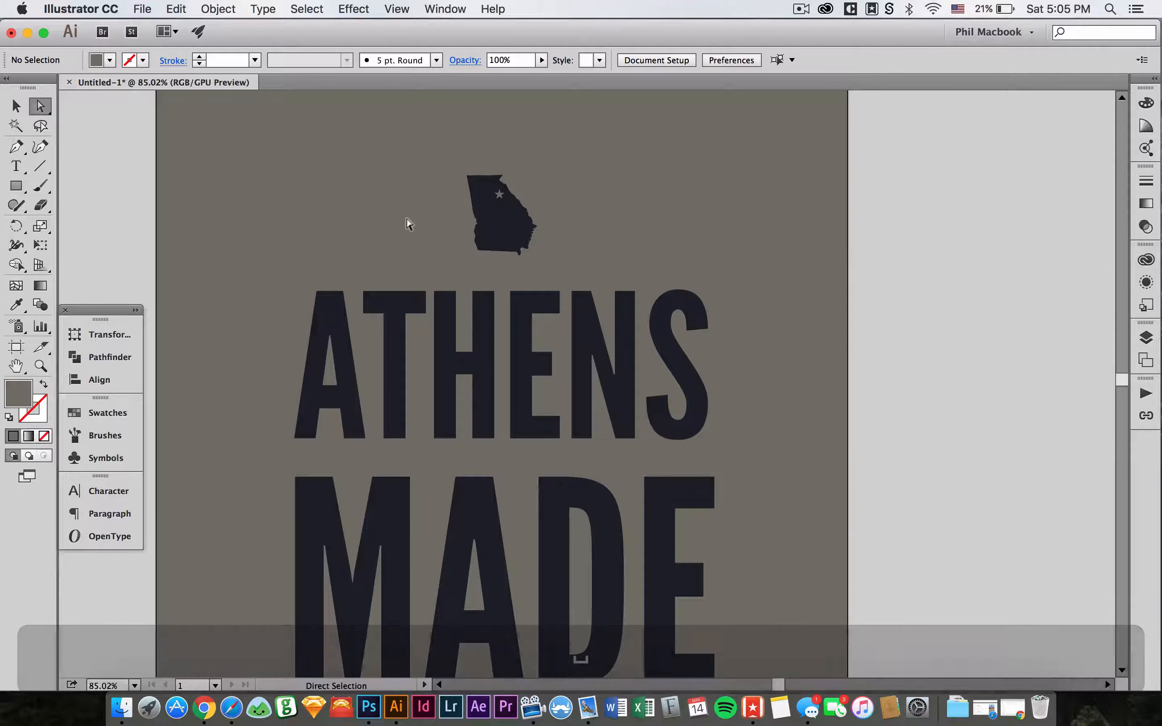
# - Draw a thin horizontal dark navy rectangle above ATHENS, to the left of the Georgia shape
pyautogui.press('v')
pyautogui.click(406, 315)
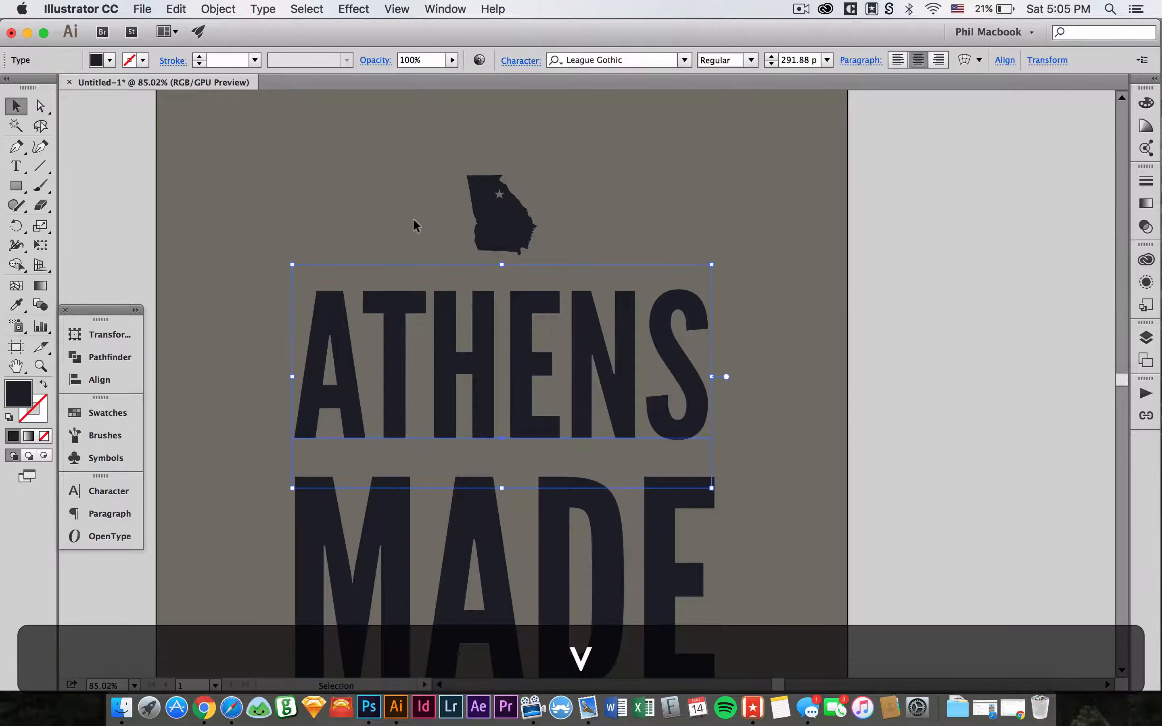
pyautogui.click(401, 202)
pyautogui.press('m')
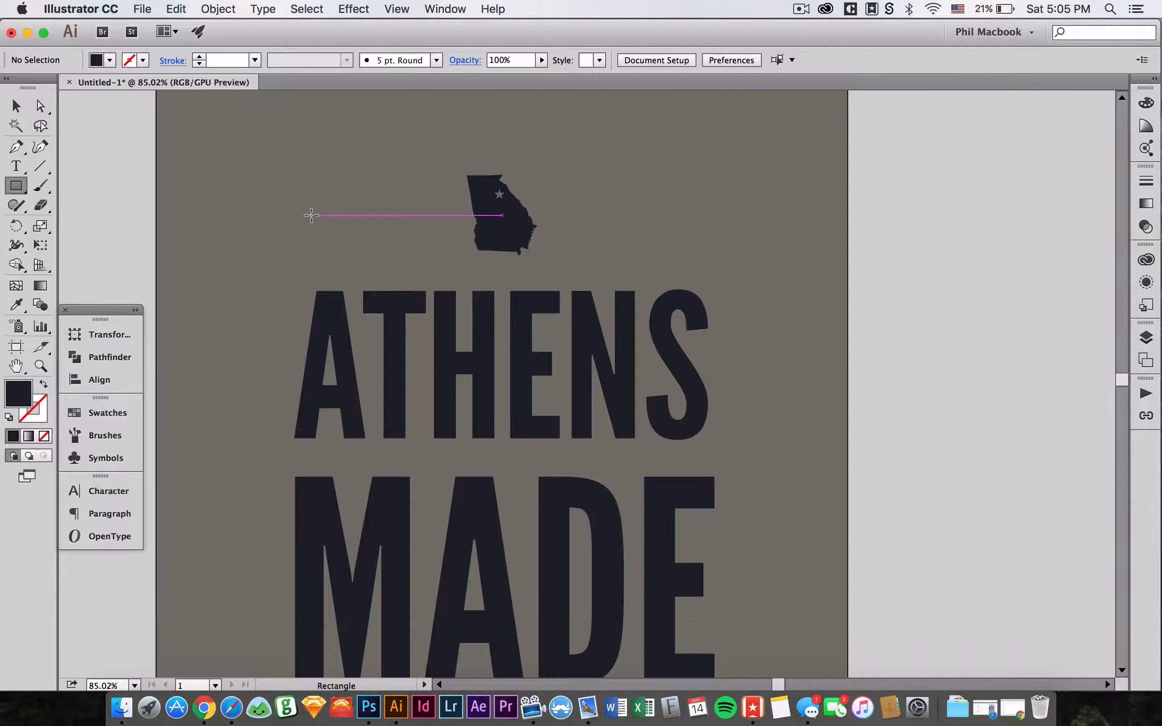
pyautogui.moveTo(311, 215); pyautogui.dragTo(459, 236)
pyautogui.press('v')
pyautogui.click(424, 179)
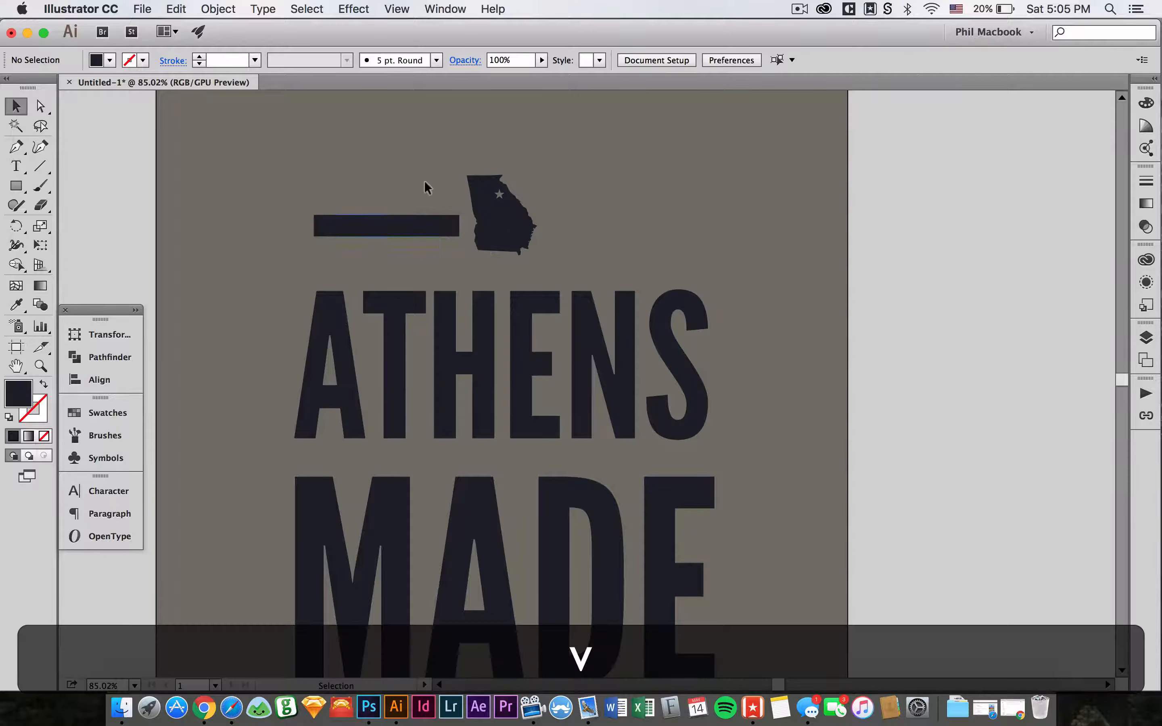
# - Align the left edge of the new bar with the left edge of ATHENS
pyautogui.click(388, 223)
pyautogui.keyDown('shift'); pyautogui.click(341, 295); pyautogui.keyUp('shift')
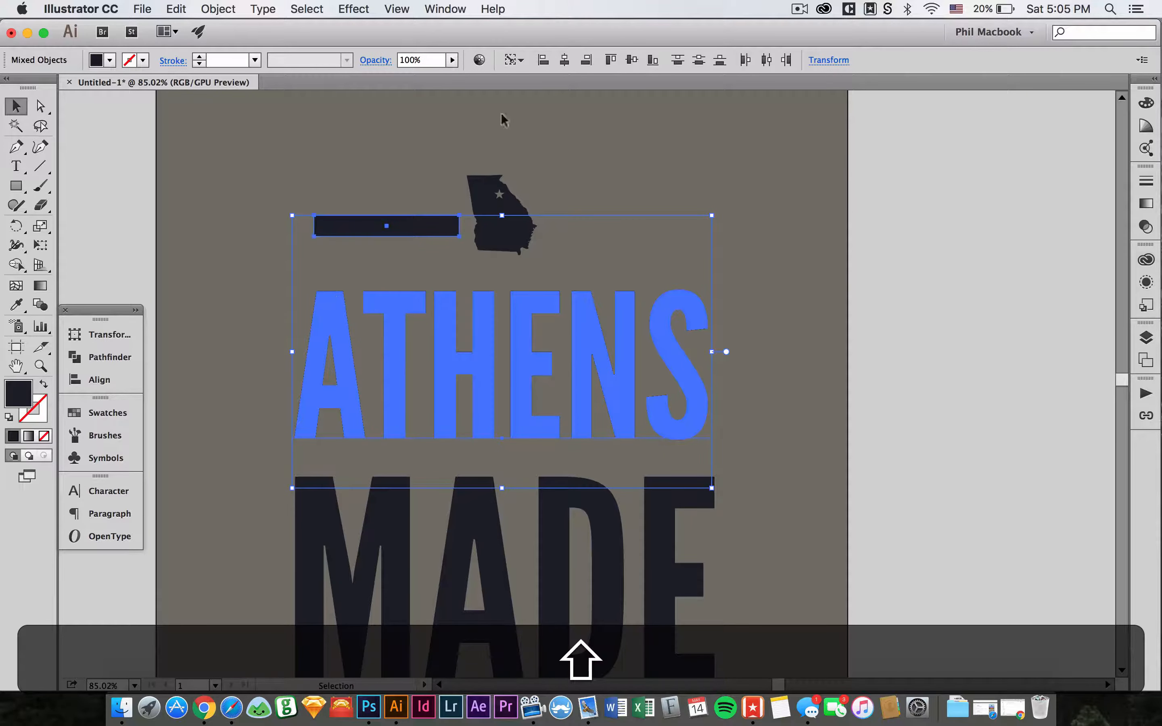
pyautogui.click(542, 60)
pyautogui.click(363, 156)
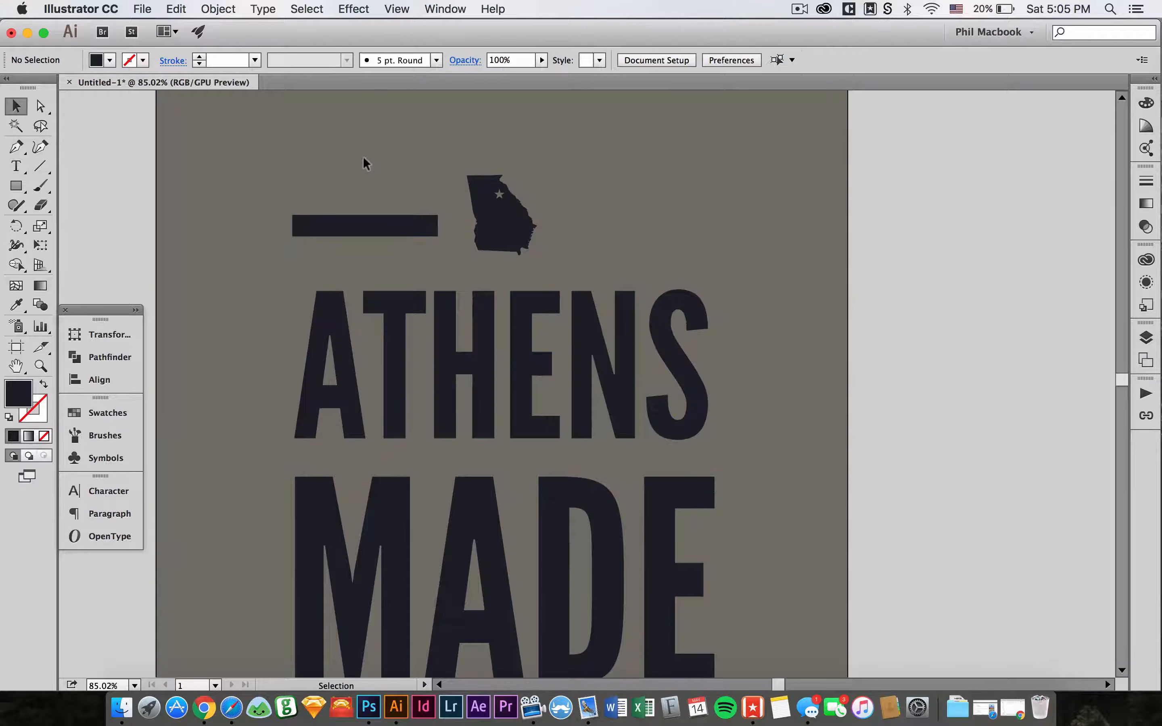
# - Duplicate the bar to the right of the Georgia shape, level with the original and ending at ATHENS's right edge
pyautogui.click(416, 217)
pyautogui.moveTo(437, 222); pyautogui.dragTo(637, 226)
pyautogui.click(422, 189)
pyautogui.click(606, 269)
pyautogui.press('super+minus')
pyautogui.moveTo(520, 272); pyautogui.dragTo(520, 233)
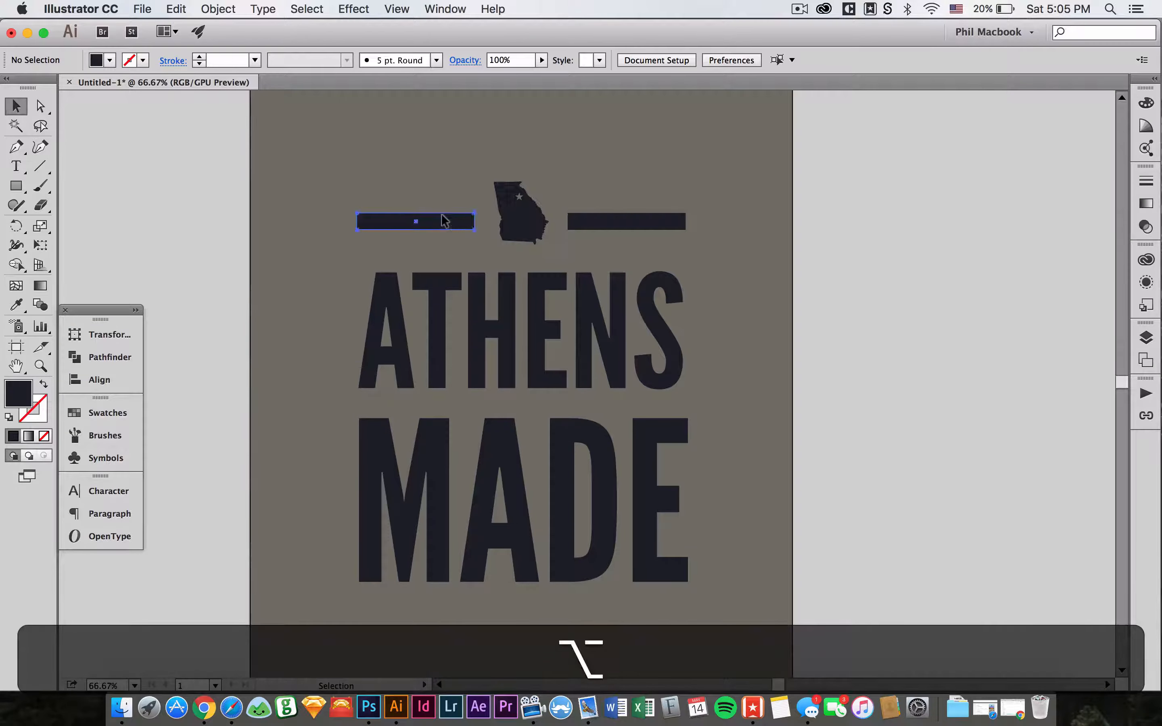
# - Duplicate the upper left bar straight down to just below MADE
pyautogui.moveTo(444, 224); pyautogui.dragTo(485, 618)
pyautogui.click(499, 622)
pyautogui.click(458, 615)
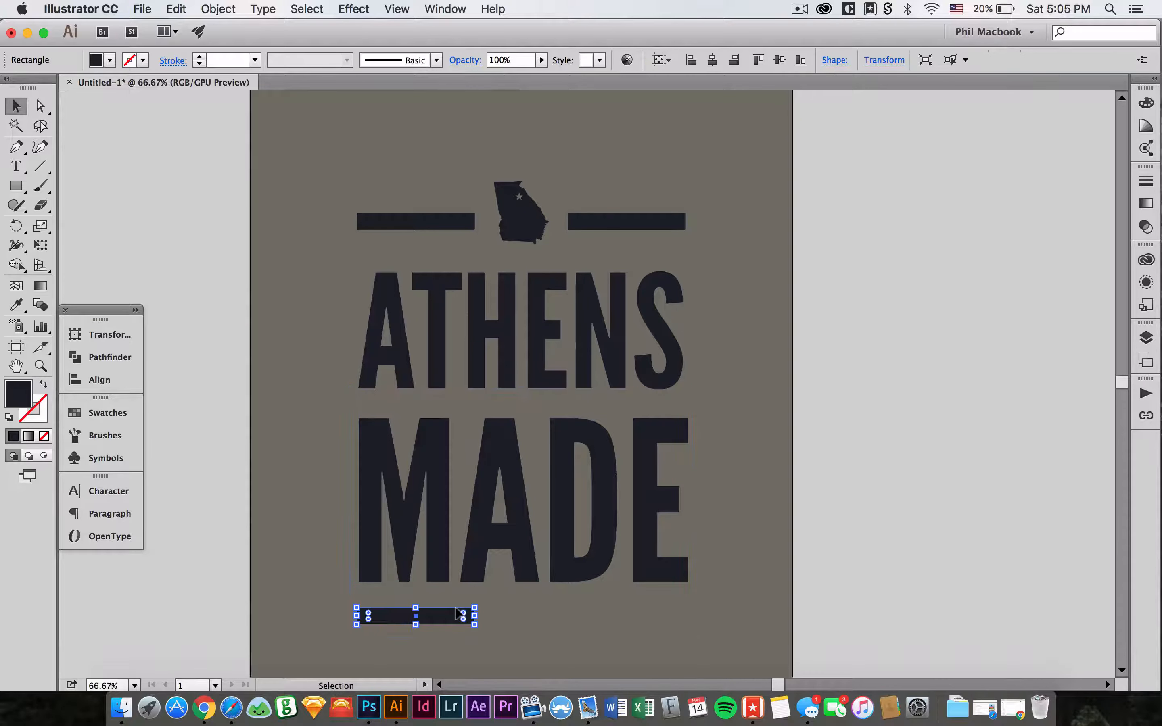
pyautogui.press('Down')
# - Stretch the bottom bar by aligning its right-end anchor points with the right end of the upper right bar
pyautogui.press('a')
pyautogui.click(474, 610)
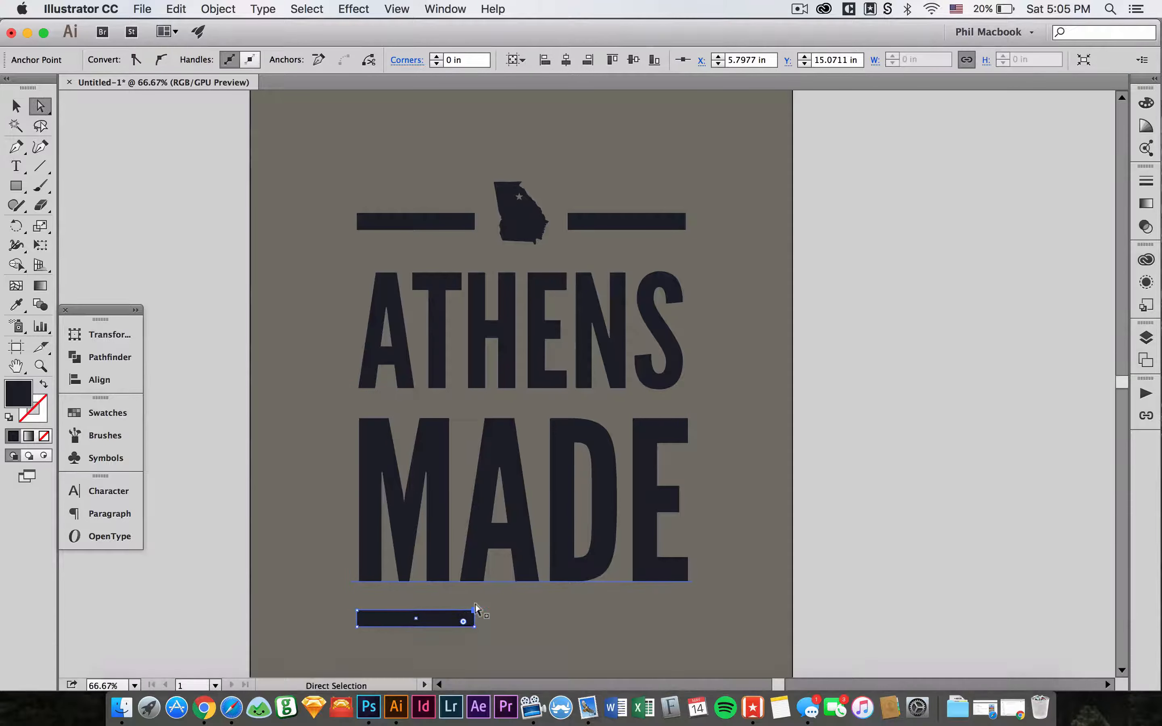
pyautogui.keyDown('shift'); pyautogui.click(475, 626); pyautogui.keyUp('shift')
pyautogui.keyDown('shift'); pyautogui.click(685, 214); pyautogui.keyUp('shift')
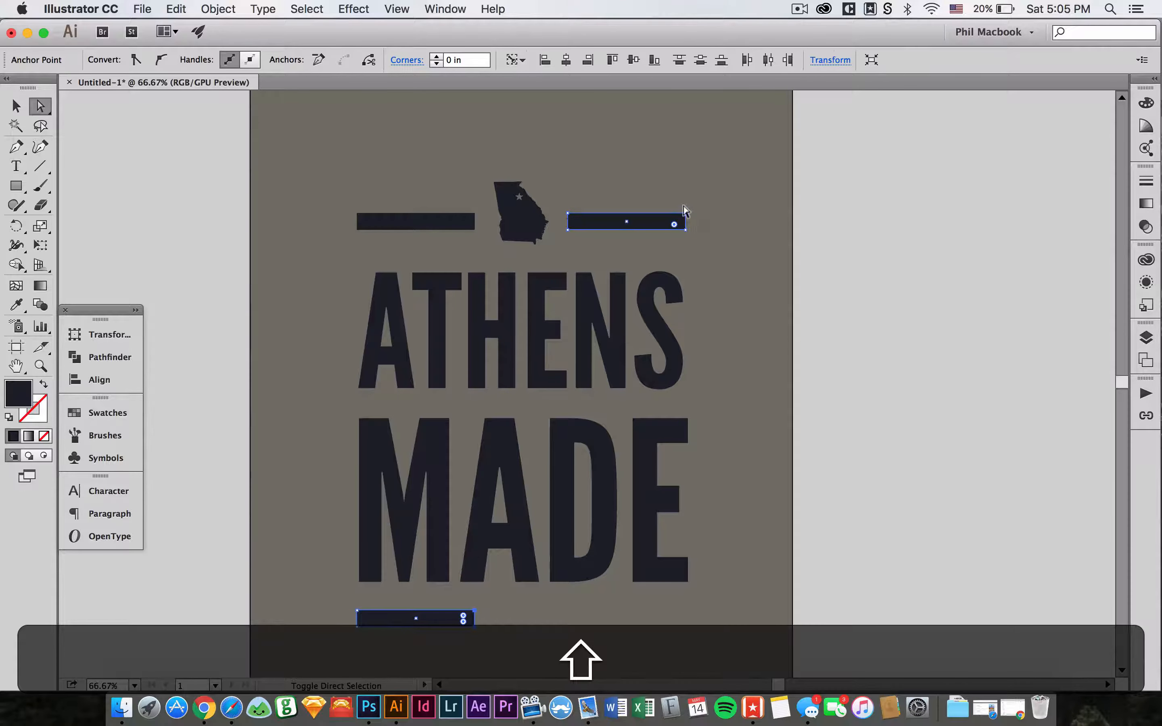
pyautogui.click(619, 63)
pyautogui.click(835, 309)
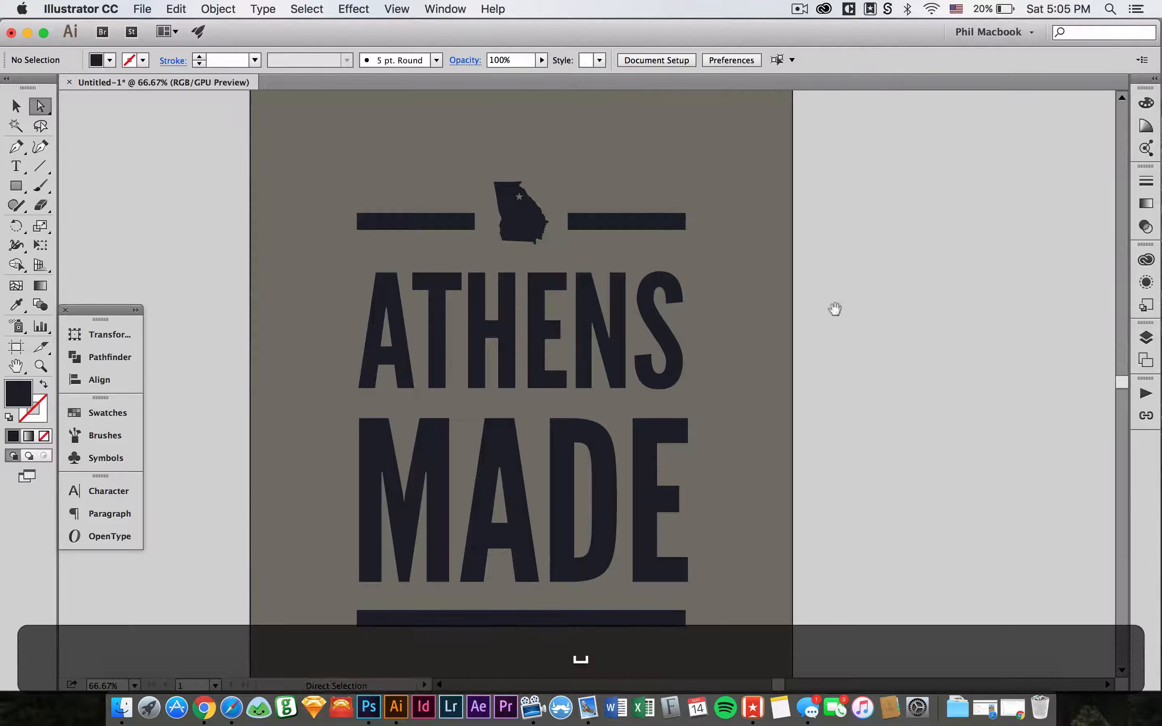
# - Group the Georgia shape with the two bars beside it
pyautogui.scroll(-2, 853, 311)
pyautogui.press('v')
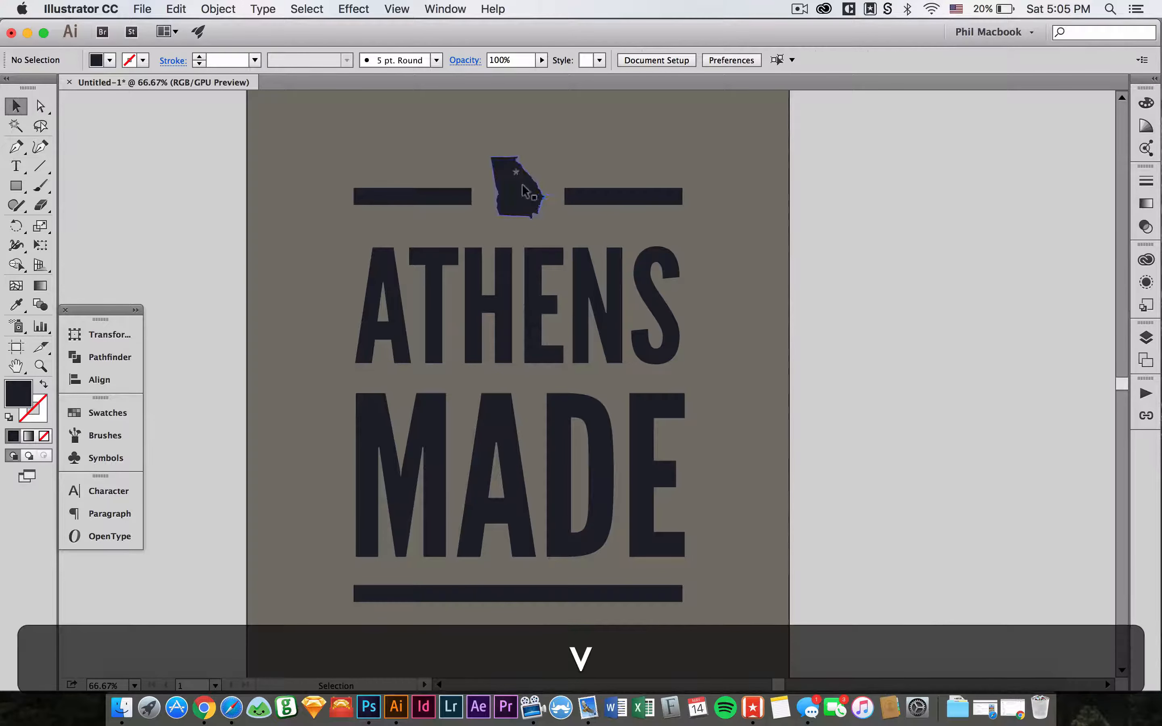
pyautogui.click(526, 192)
pyautogui.keyDown('shift'); pyautogui.click(589, 192); pyautogui.keyUp('shift')
pyautogui.keyDown('shift'); pyautogui.click(465, 196); pyautogui.keyUp('shift')
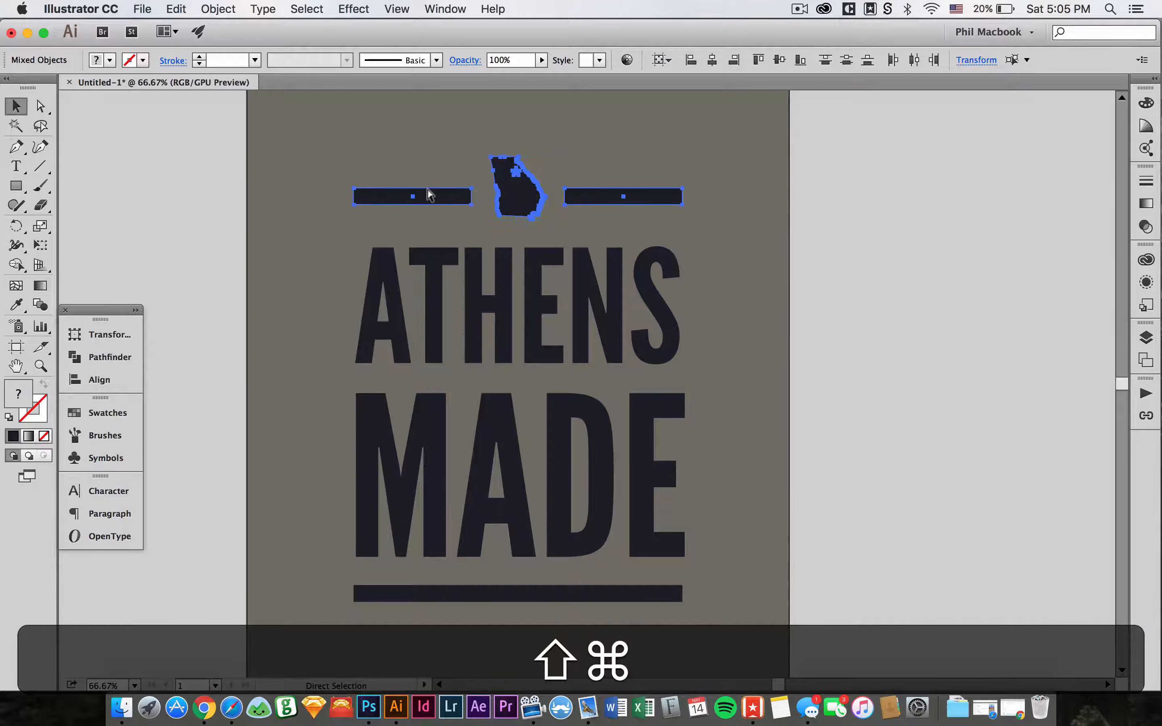
pyautogui.press('shift+super+g')
pyautogui.press('super+g')
# - Nudge the bottom bar slightly up toward MADE
pyautogui.click(467, 596)
pyautogui.press('Up')
pyautogui.press('Up')
pyautogui.press('Up')
pyautogui.press('Up')
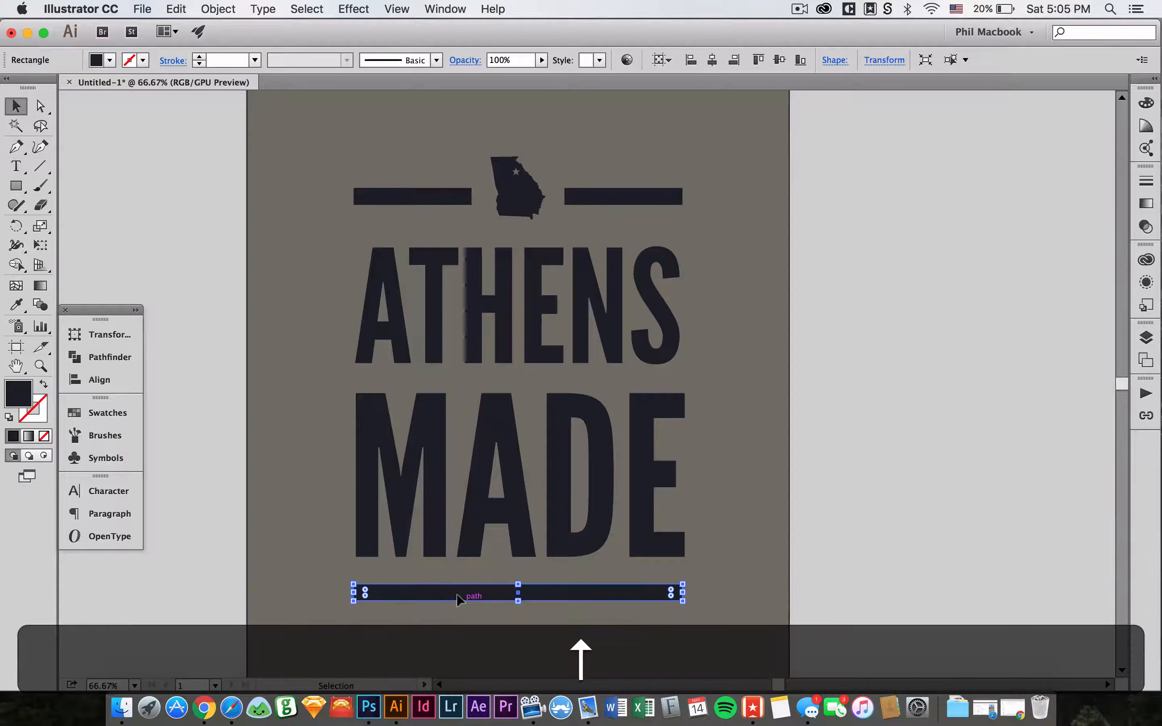
# - Move MADE and the bottom bar up together toward ATHENS, and bring the bar slightly closer to MADE
pyautogui.keyDown('shift'); pyautogui.click(472, 557); pyautogui.keyUp('shift')
pyautogui.hotkey('shift', 'Up')
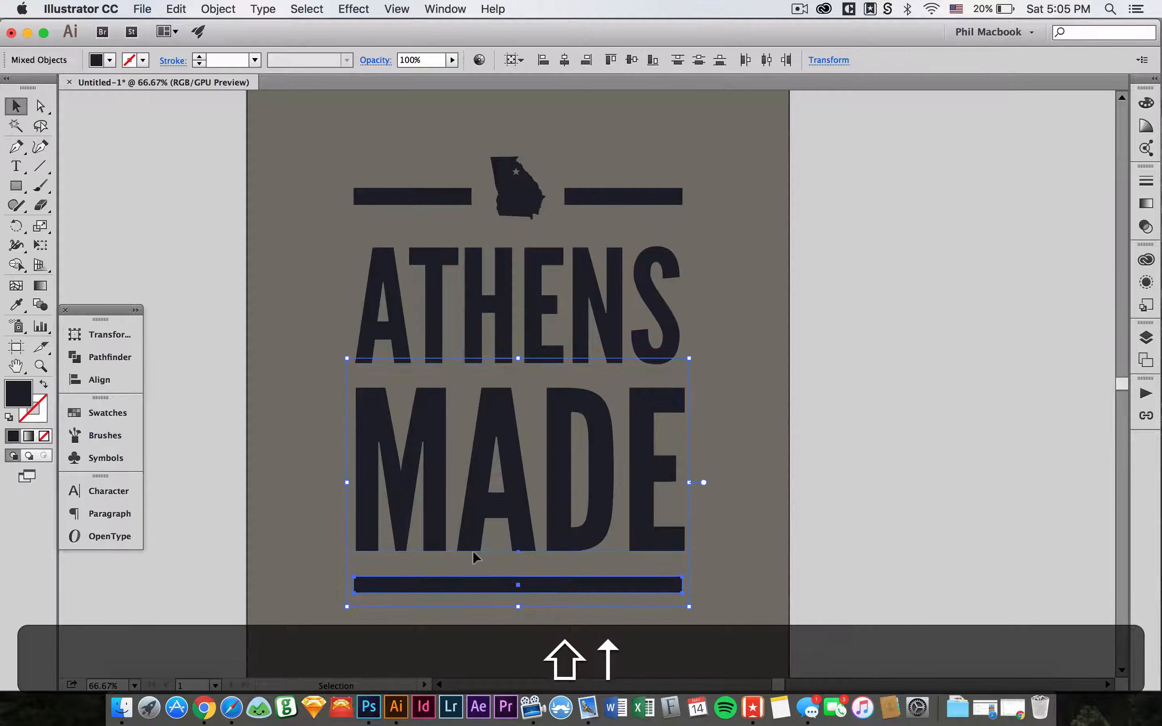
pyautogui.press('Down')
pyautogui.click(754, 528)
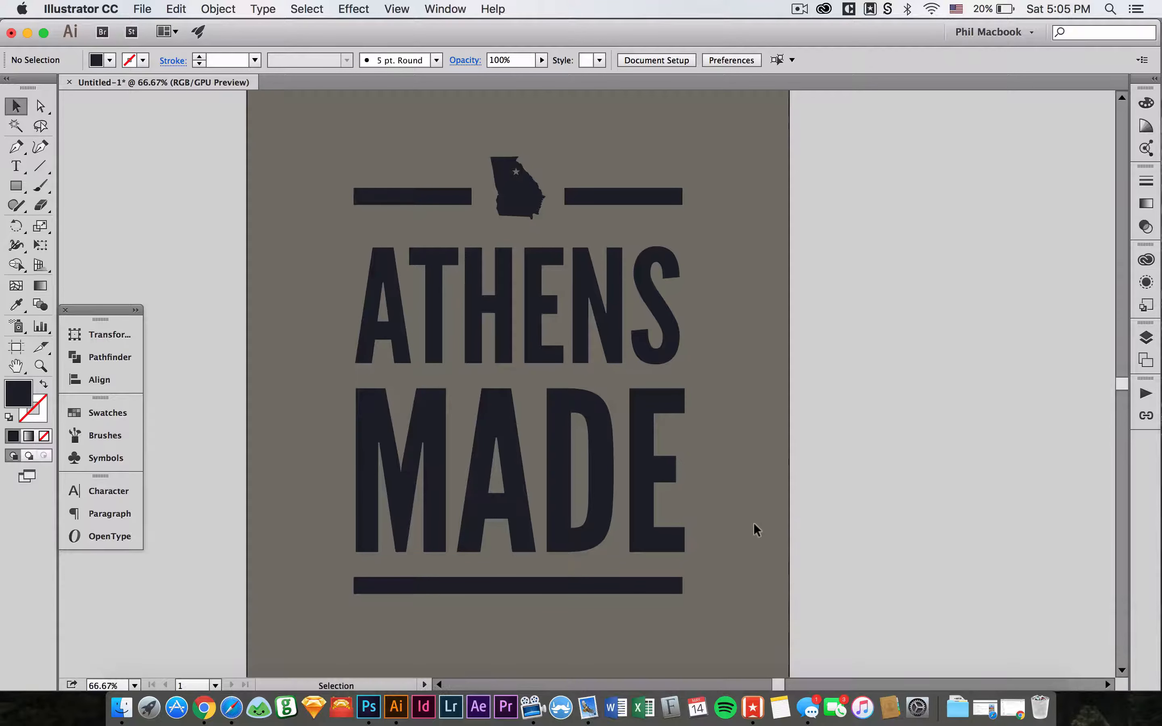
pyautogui.click(619, 578)
pyautogui.press('Up')
pyautogui.click(777, 500)
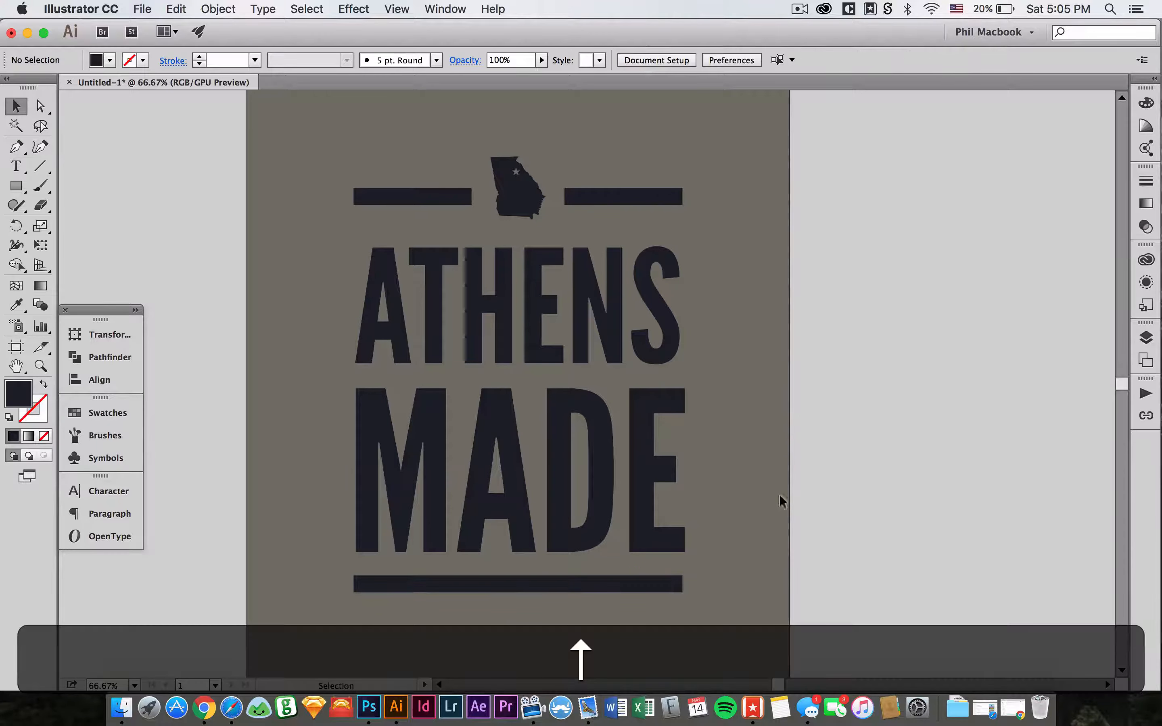
# - Move the group of Georgia shape and bars down closer to ATHENS, fine-tuning the gap
pyautogui.click(518, 205)
pyautogui.press('Down')
pyautogui.hotkey('shift', 'Down')
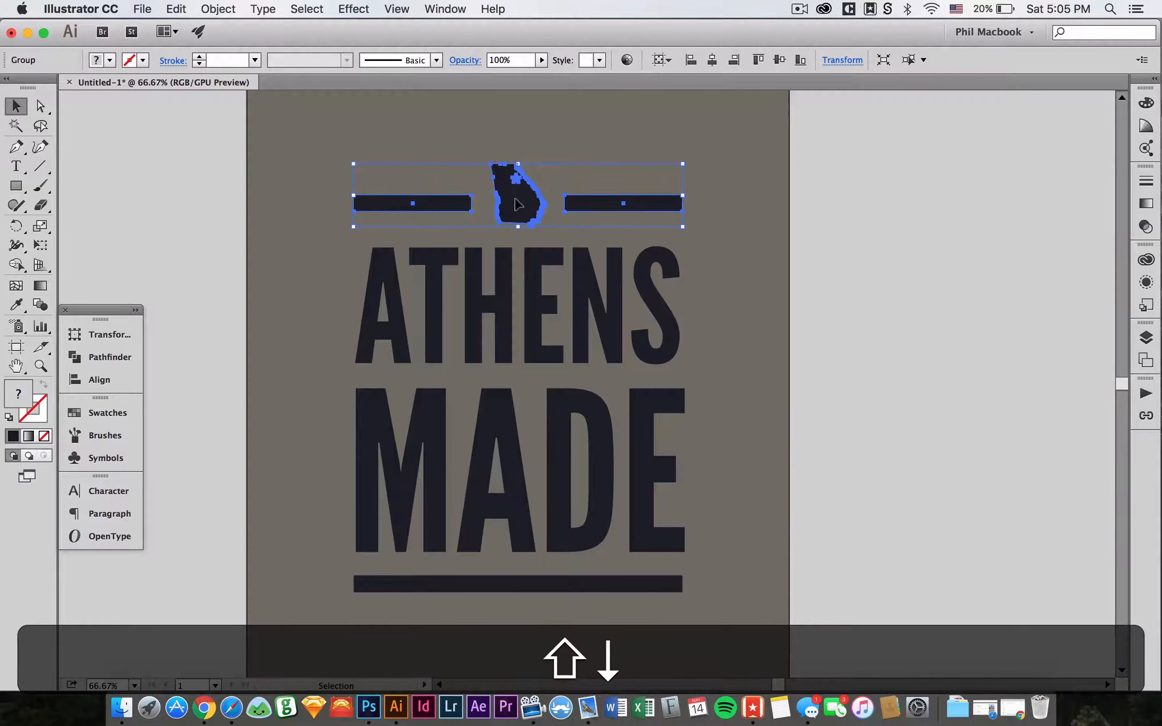
pyautogui.press('Down')
pyautogui.click(807, 238)
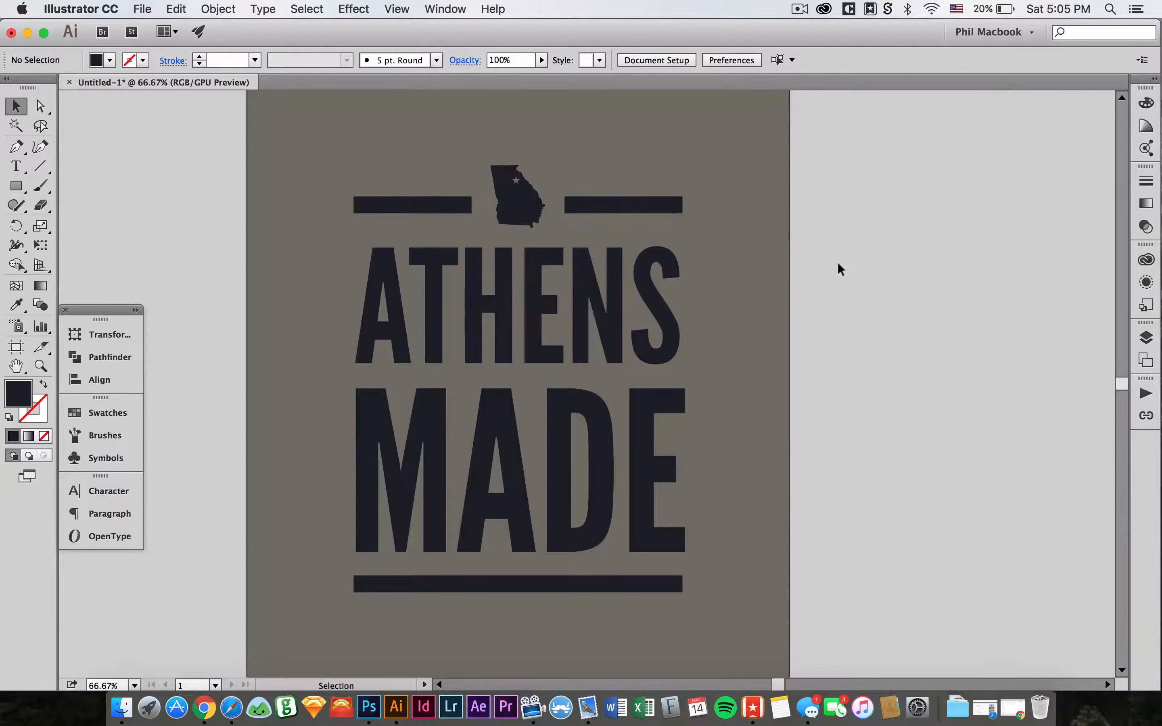
pyautogui.click(626, 191)
pyautogui.hotkey('shift', 'Up')
pyautogui.press('Up')
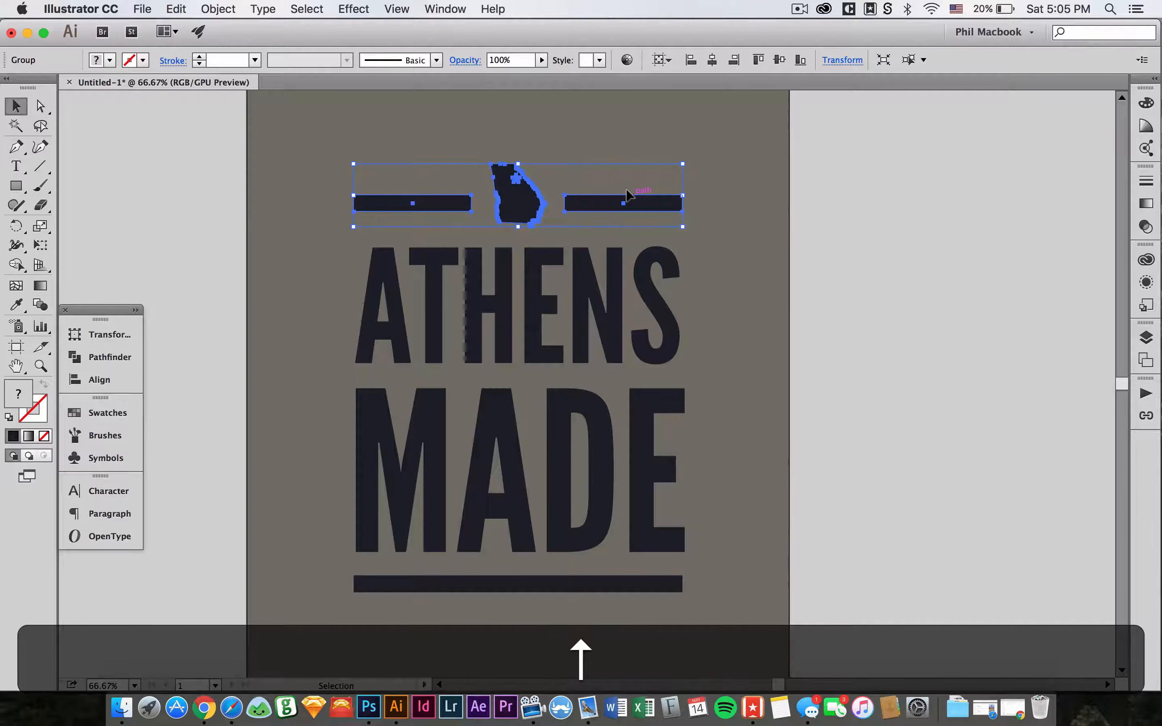
pyautogui.click(824, 249)
pyautogui.press('space')
pyautogui.moveTo(824, 249); pyautogui.dragTo(813, 251)
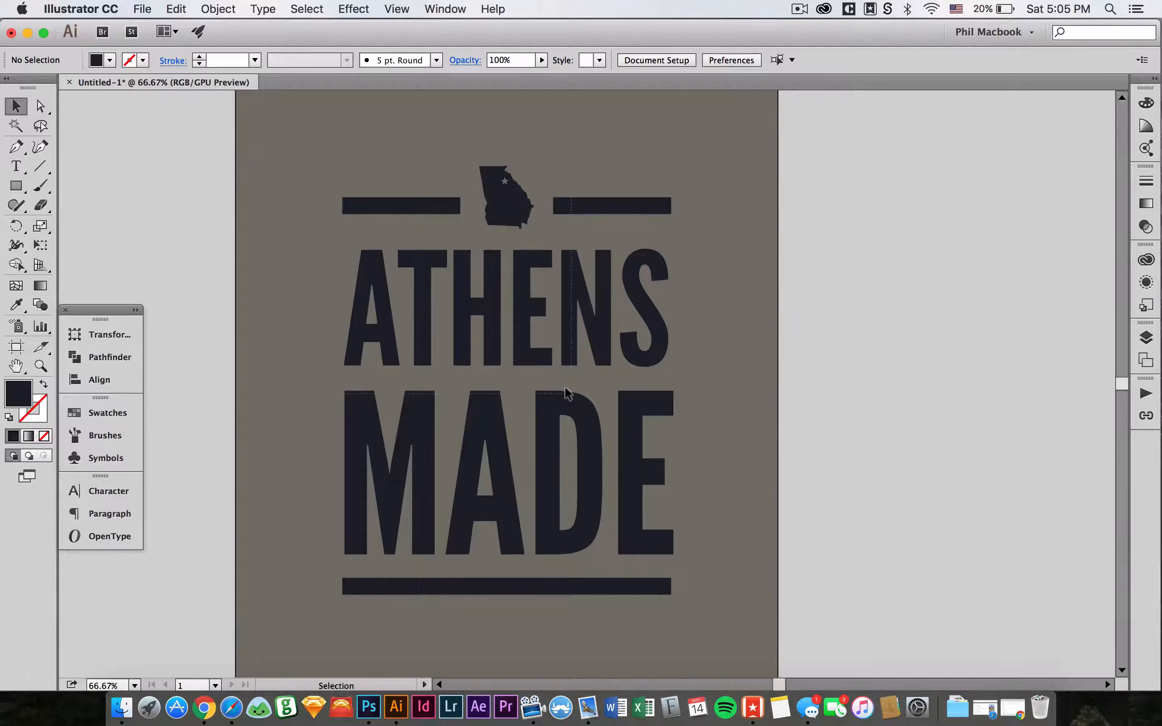
# - Group the Georgia graphic, ATHENS, MADE and all the bars into one object
pyautogui.press('super+a')
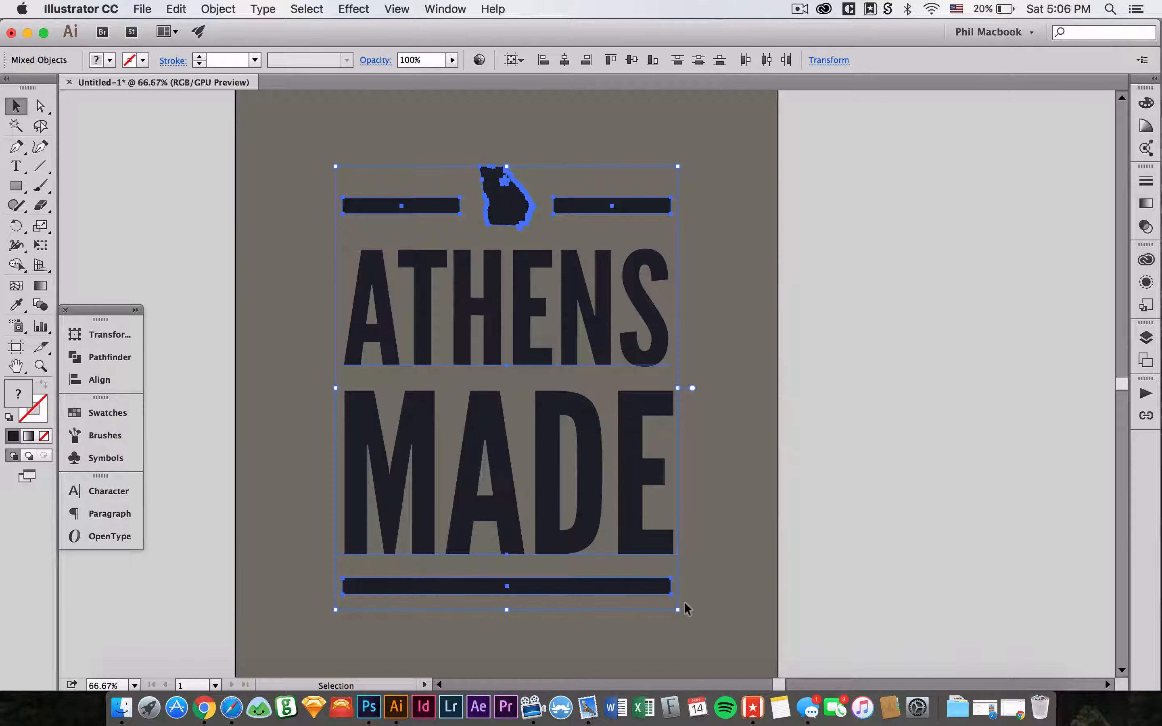
pyautogui.press('super')
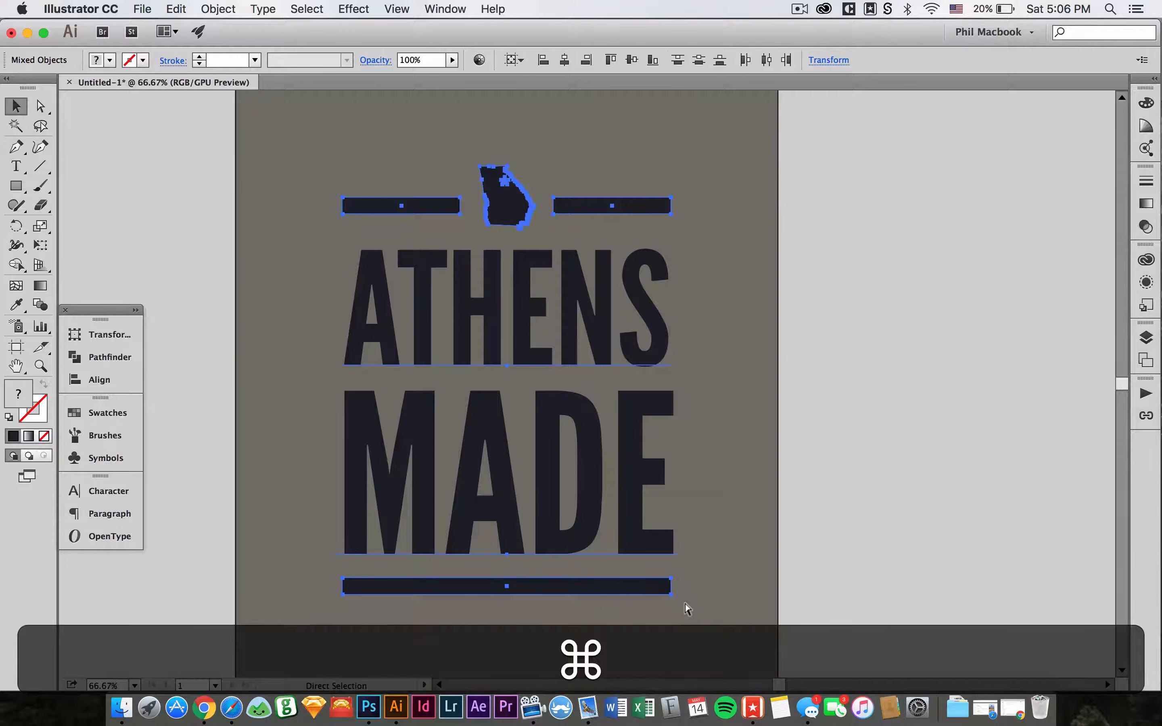
pyautogui.press('super+g')
pyautogui.click(745, 545)
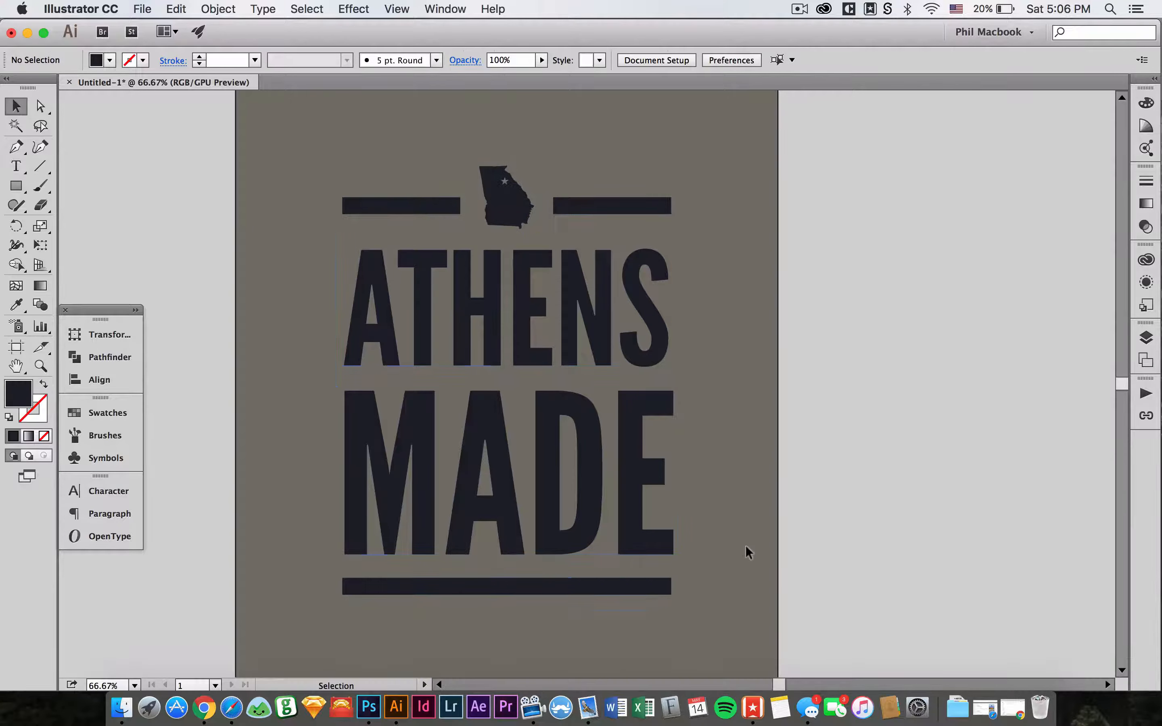
# - Switch to Finder and place Knockout_Concrete_Medium7.tif from the Bitmap TIFF folder into the Illustrator document
pyautogui.moveTo(749, 464); pyautogui.dragTo(778, 469)
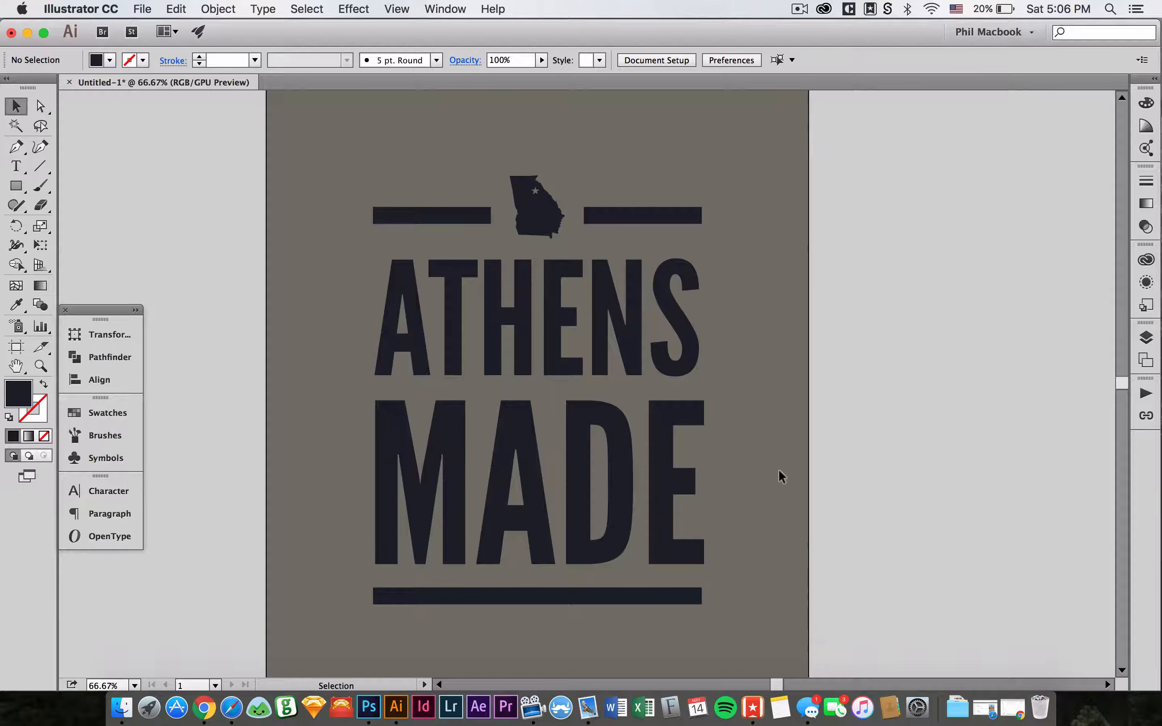
pyautogui.moveTo(777, 469); pyautogui.dragTo(778, 464)
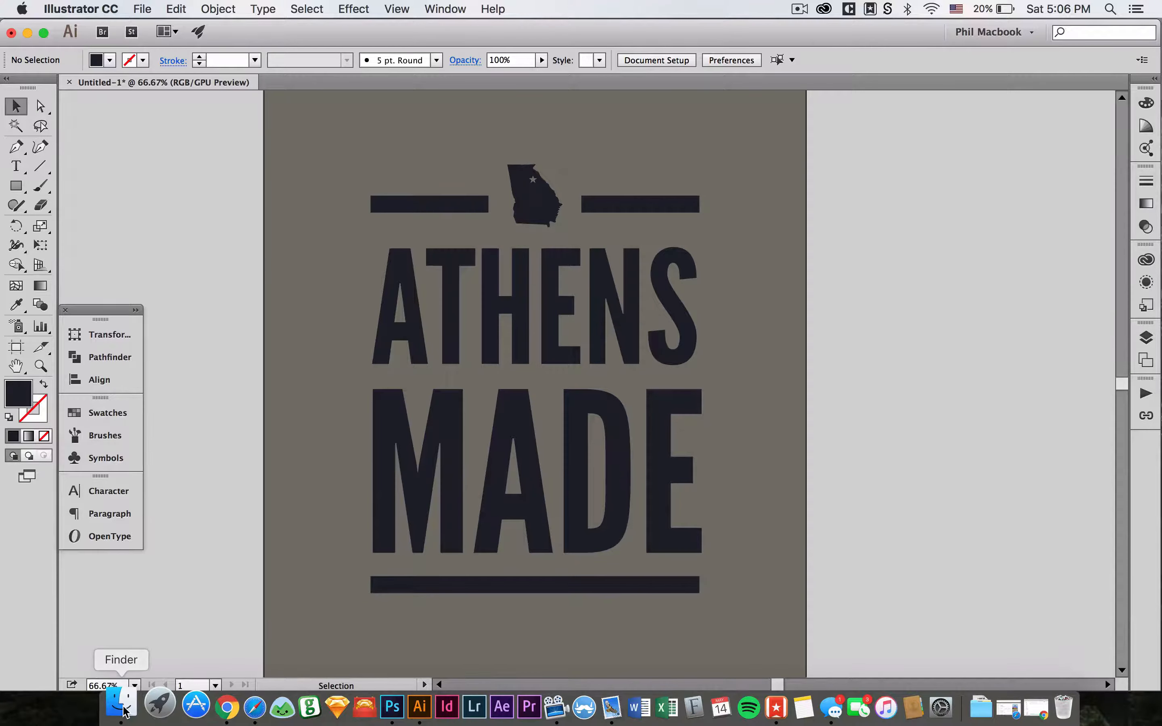
pyautogui.click(122, 708)
pyautogui.click(838, 222)
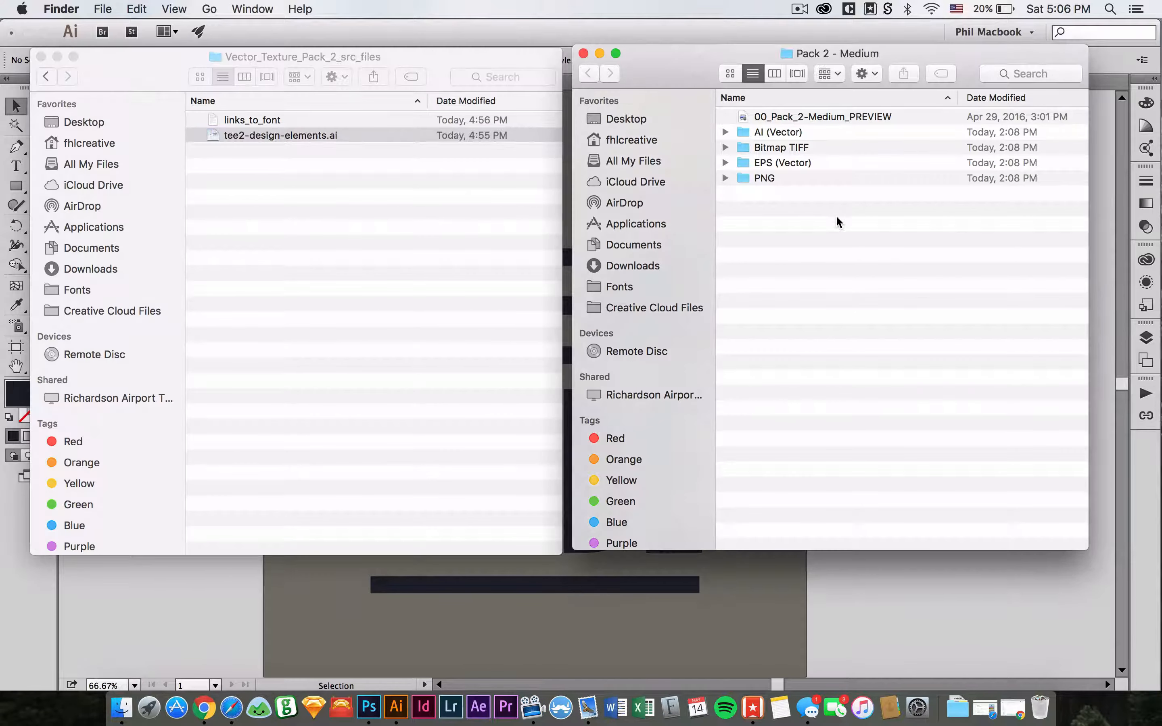
pyautogui.click(727, 148)
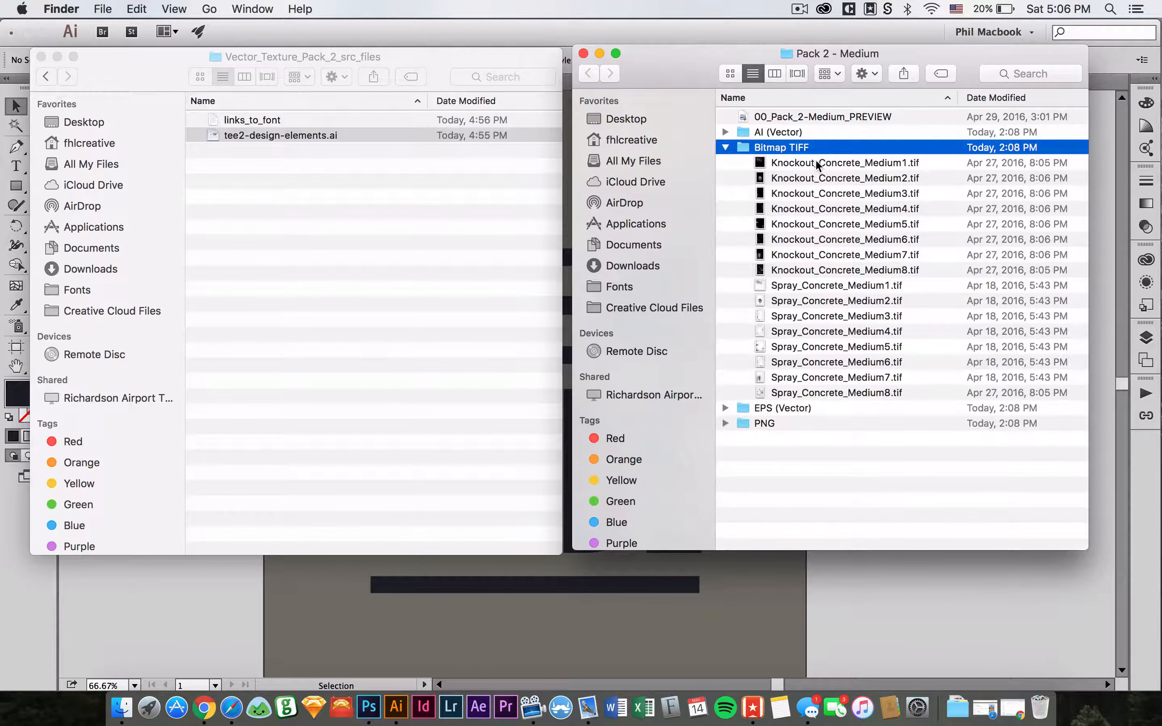
pyautogui.click(941, 254)
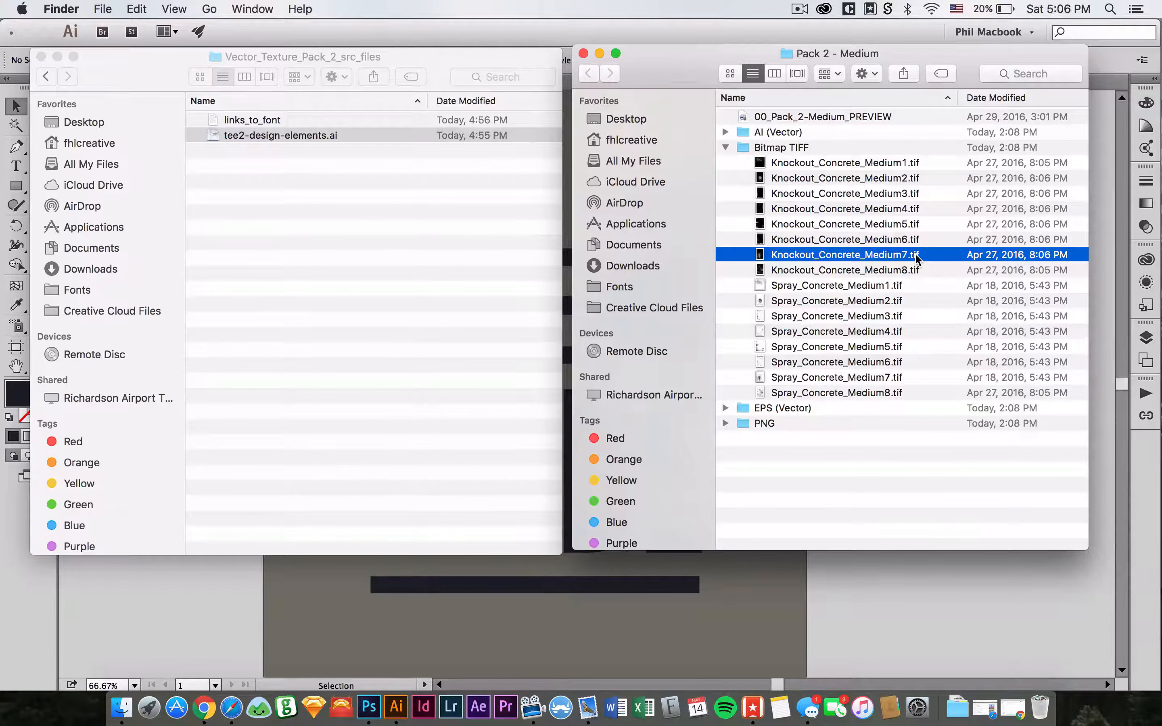
pyautogui.moveTo(915, 255); pyautogui.dragTo(760, 637)
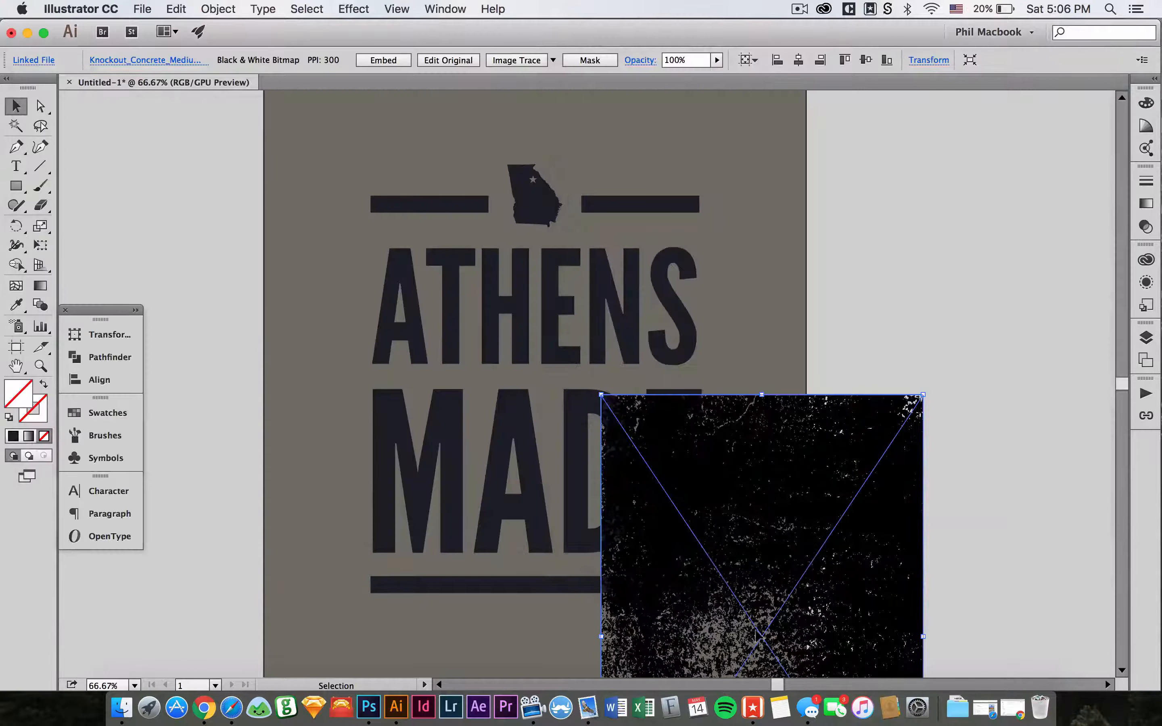
# - Move the placed concrete texture to the right of the ATHENS MADE artwork so the two no longer overlap
pyautogui.moveTo(783, 534); pyautogui.dragTo(887, 247)
pyautogui.moveTo(884, 247); pyautogui.dragTo(710, 265)
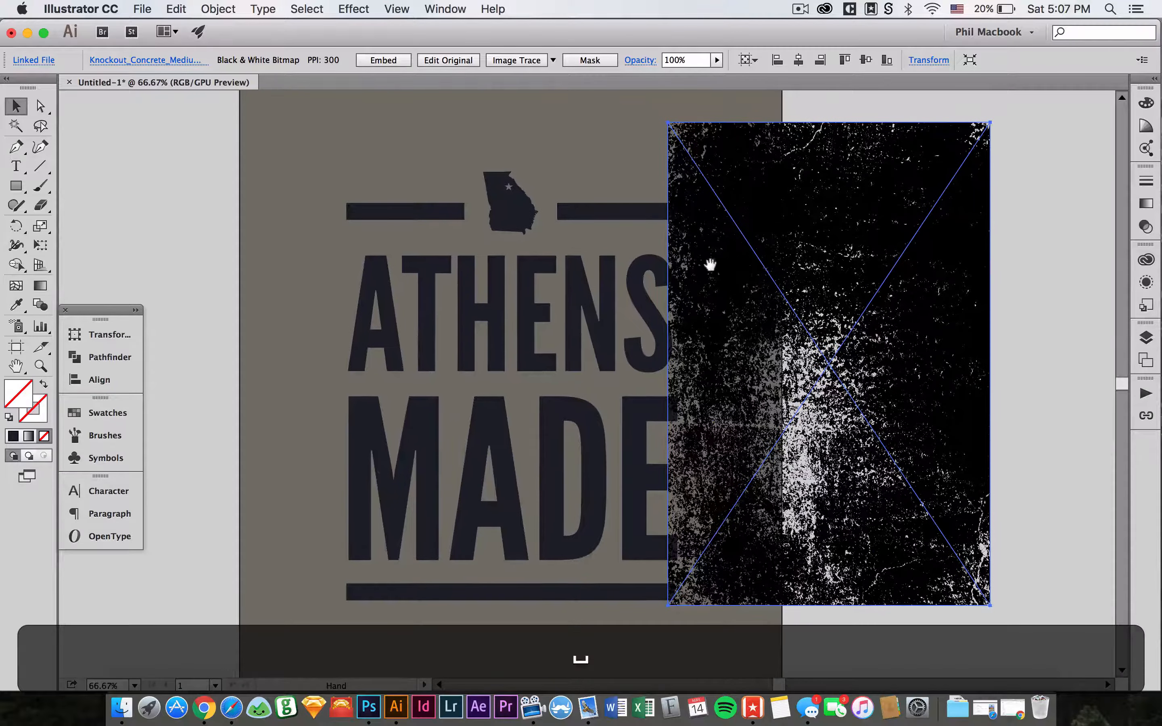
pyautogui.moveTo(774, 228); pyautogui.dragTo(813, 227)
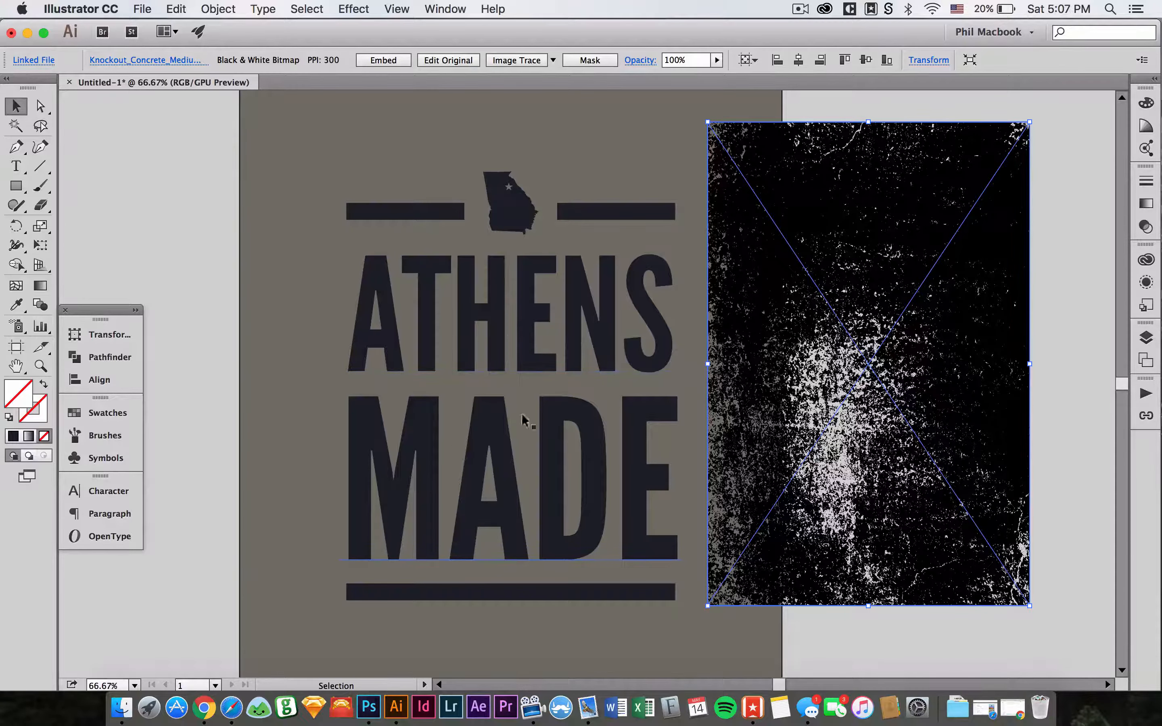
# - Create an opacity mask on the grouped ATHENS MADE artwork, with Clip enabled
pyautogui.click(510, 432)
pyautogui.click(819, 346)
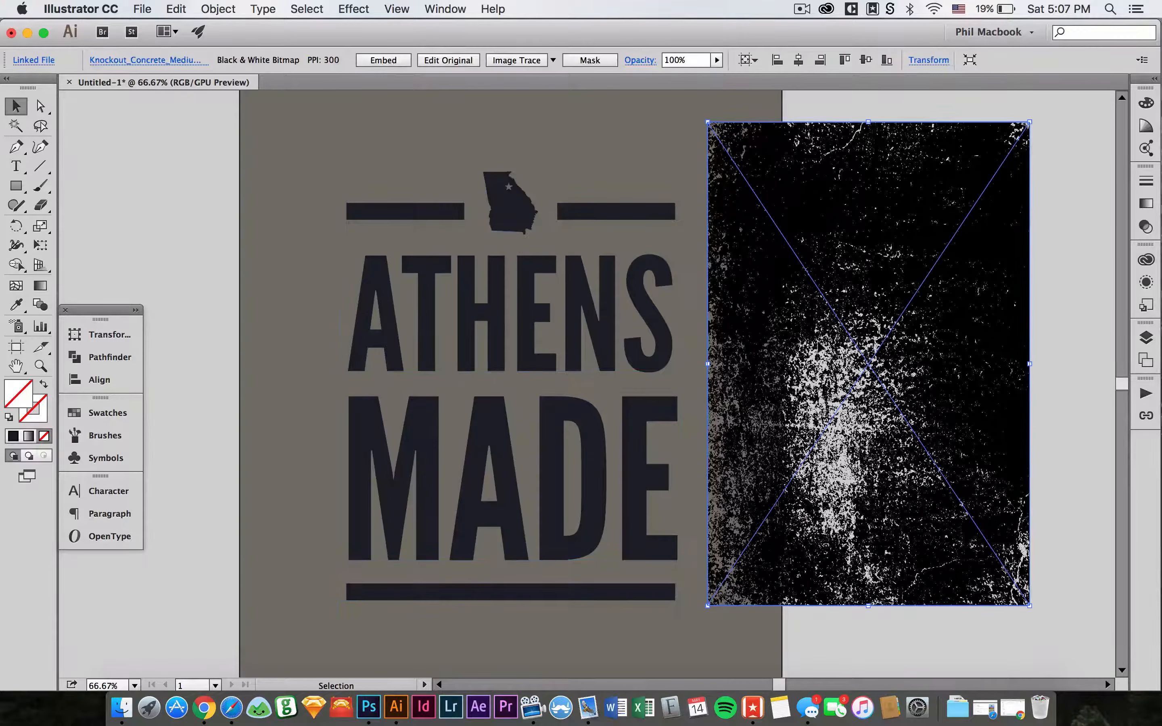
pyautogui.click(473, 348)
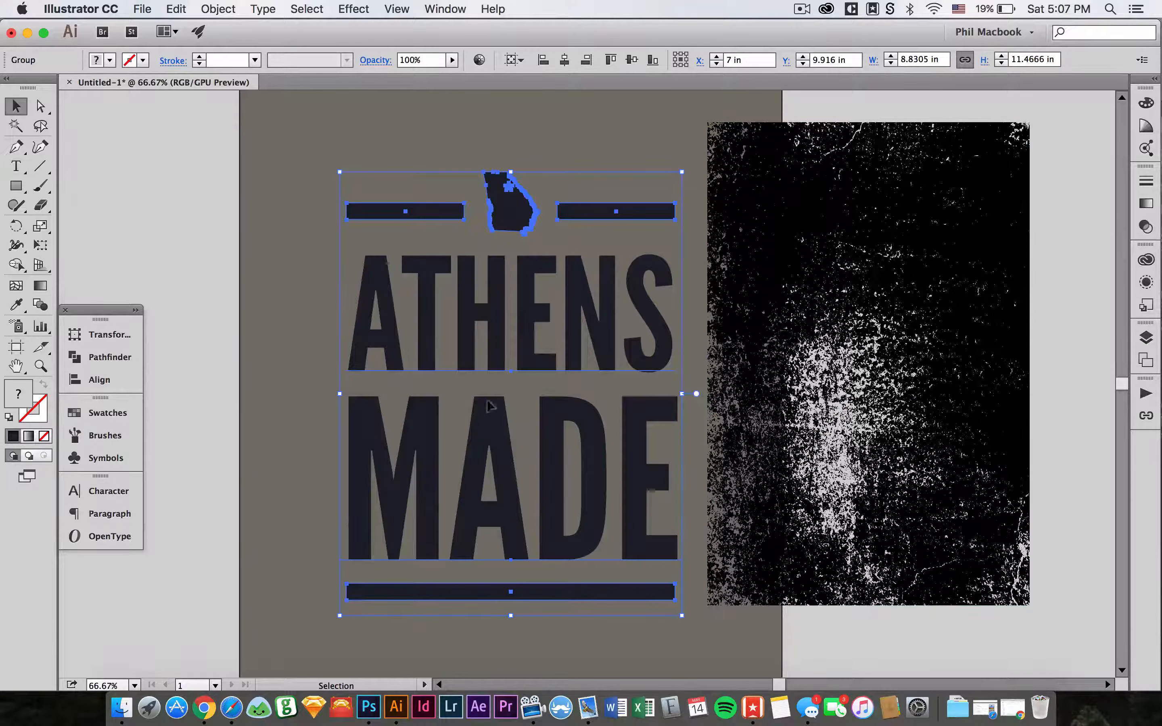
pyautogui.click(882, 270)
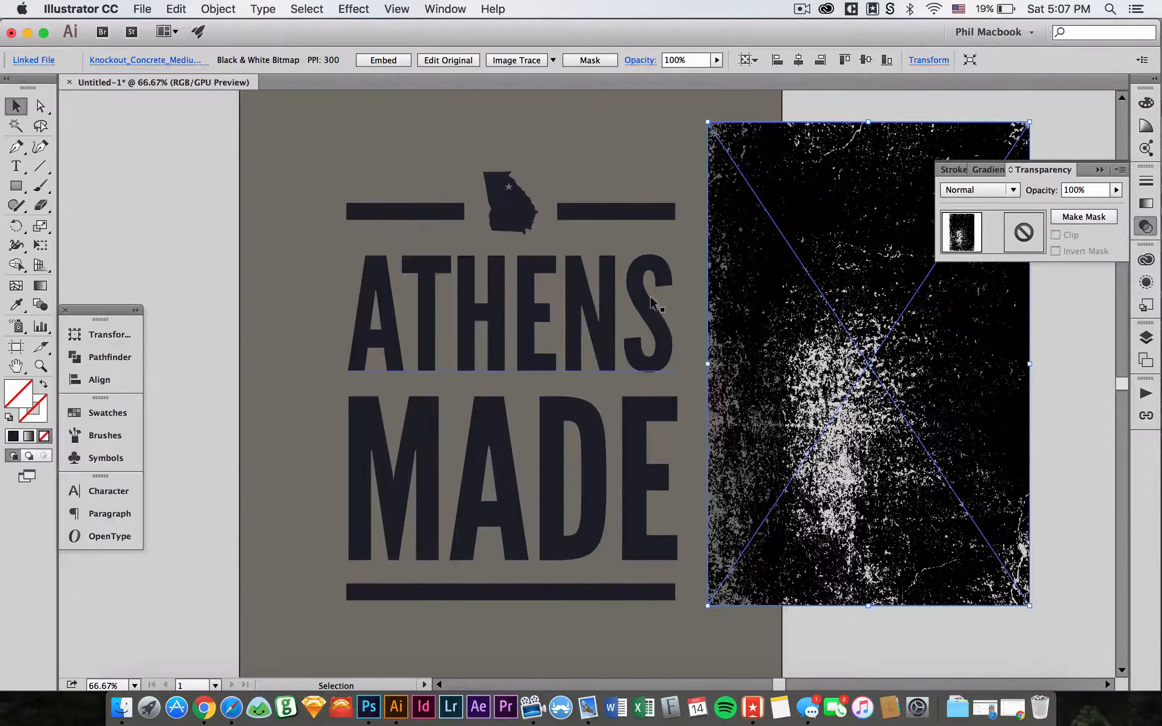
pyautogui.click(614, 297)
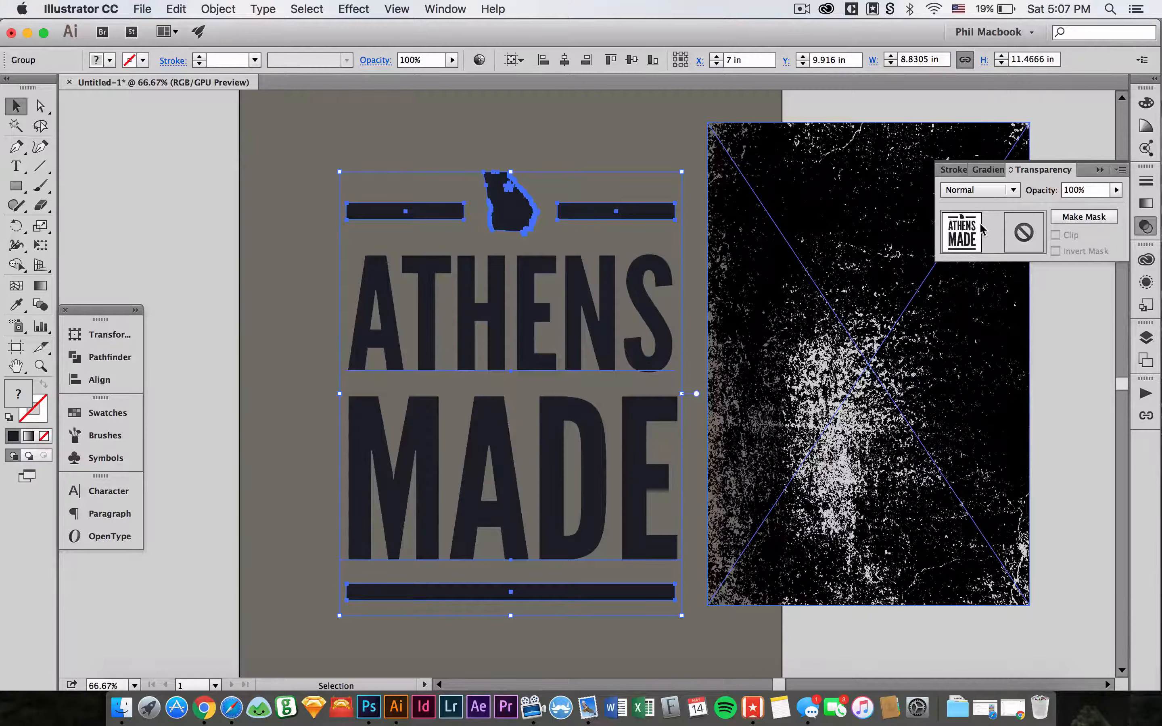
pyautogui.click(1066, 219)
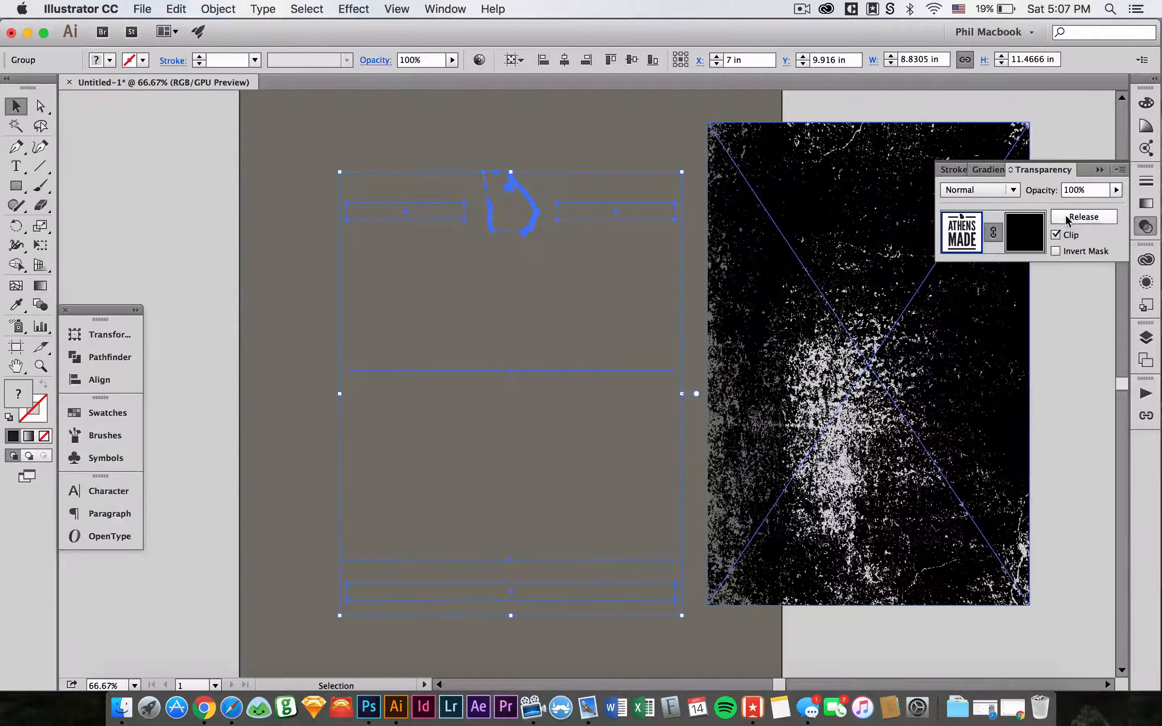
# - Cut the concrete texture and paste it into the opacity mask of the ATHENS MADE group
pyautogui.click(870, 303)
pyautogui.press('super')
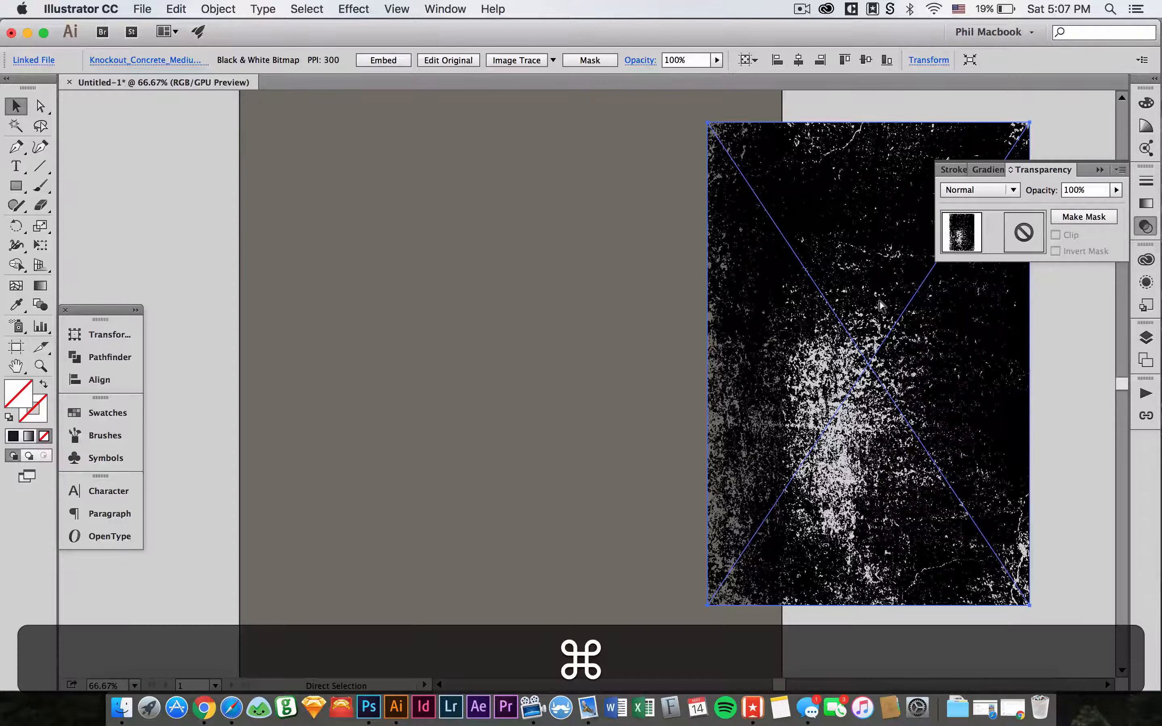
pyautogui.press('super+x')
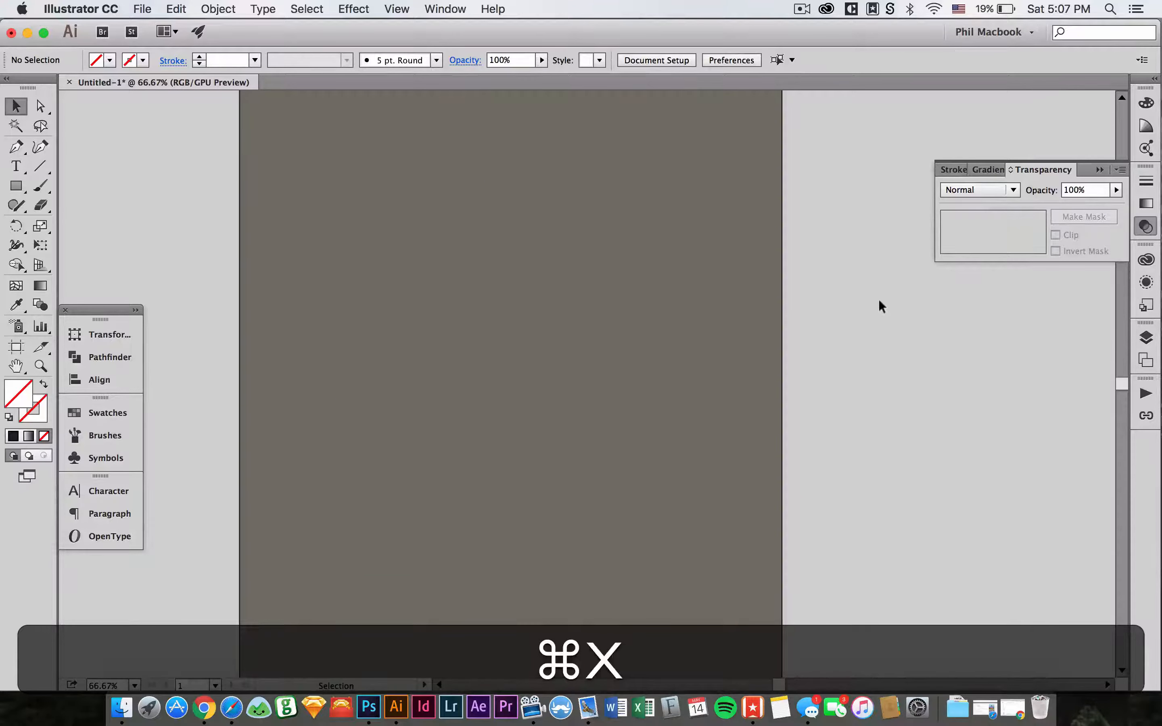
pyautogui.click(551, 305)
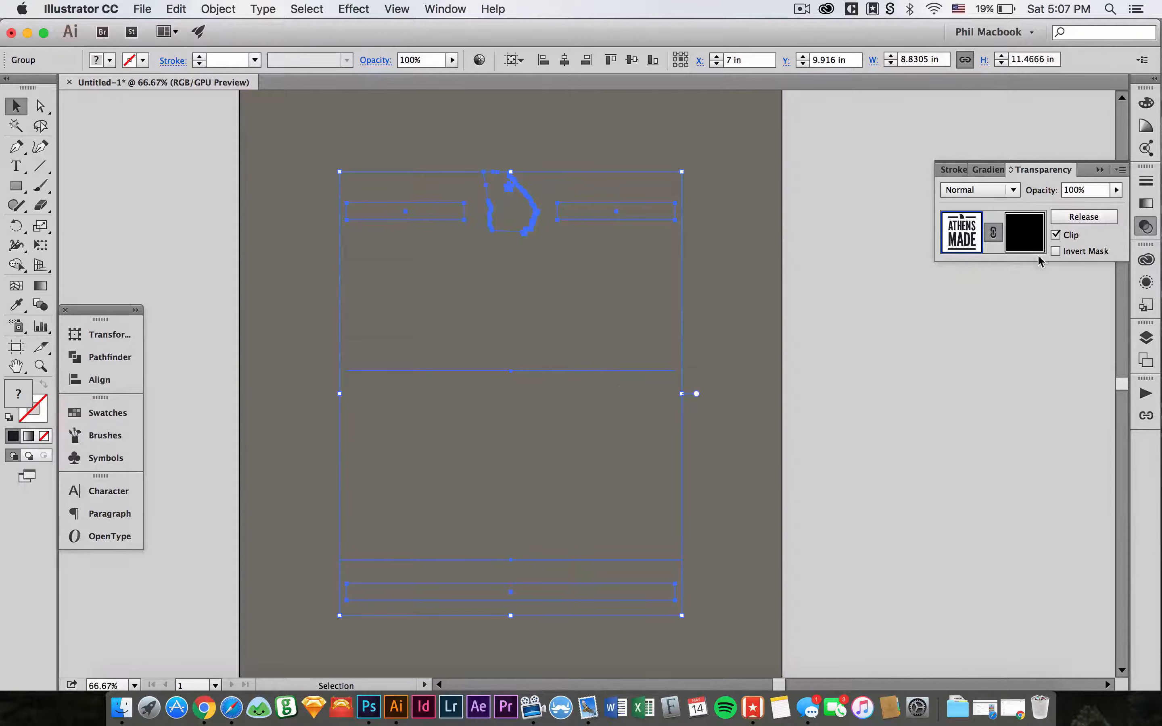
pyautogui.click(1032, 242)
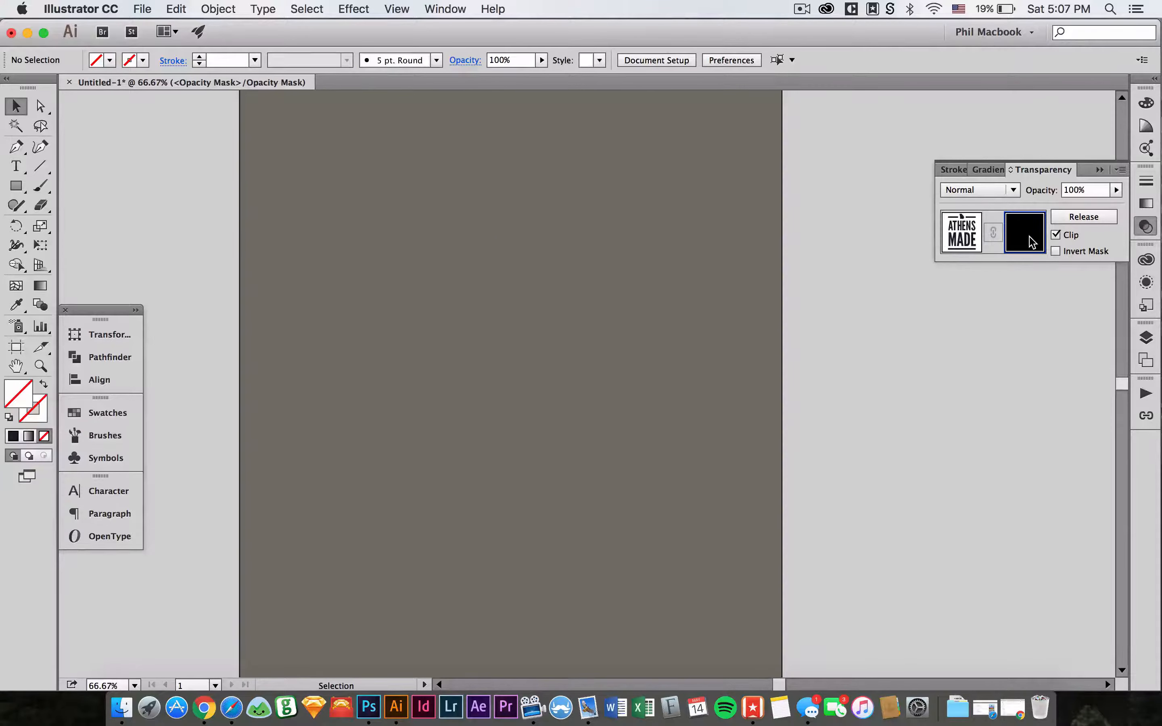
pyautogui.press('super+v')
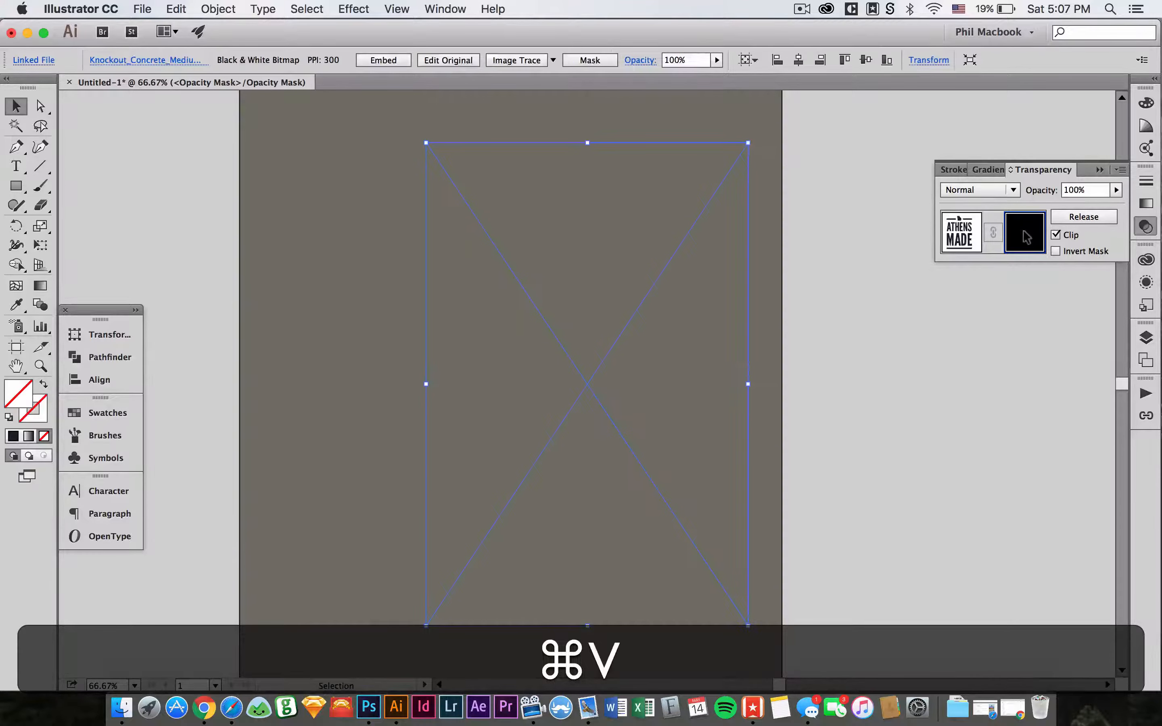
# - Shift the pasted texture left in large nudges until it is roughly centred over the design
pyautogui.hotkey('shift', 'Left')
pyautogui.hotkey('shift', 'Left')
pyautogui.hotkey('shift', 'Left')
pyautogui.hotkey('shift', 'Left')
pyautogui.hotkey('shift', 'Left')
pyautogui.hotkey('shift', 'Left')
pyautogui.hotkey('shift', 'Left')
pyautogui.hotkey('shift', 'Left')
pyautogui.hotkey('shift', 'Left')
pyautogui.hotkey('shift', 'Left')
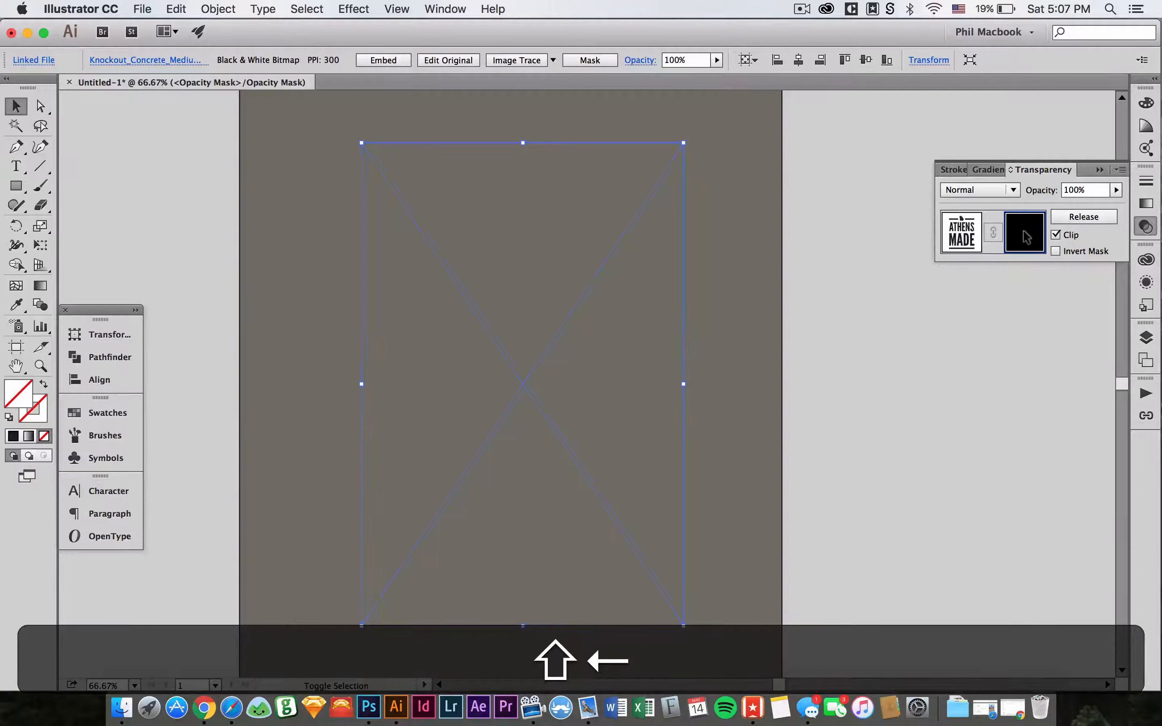
pyautogui.hotkey('shift', 'Right')
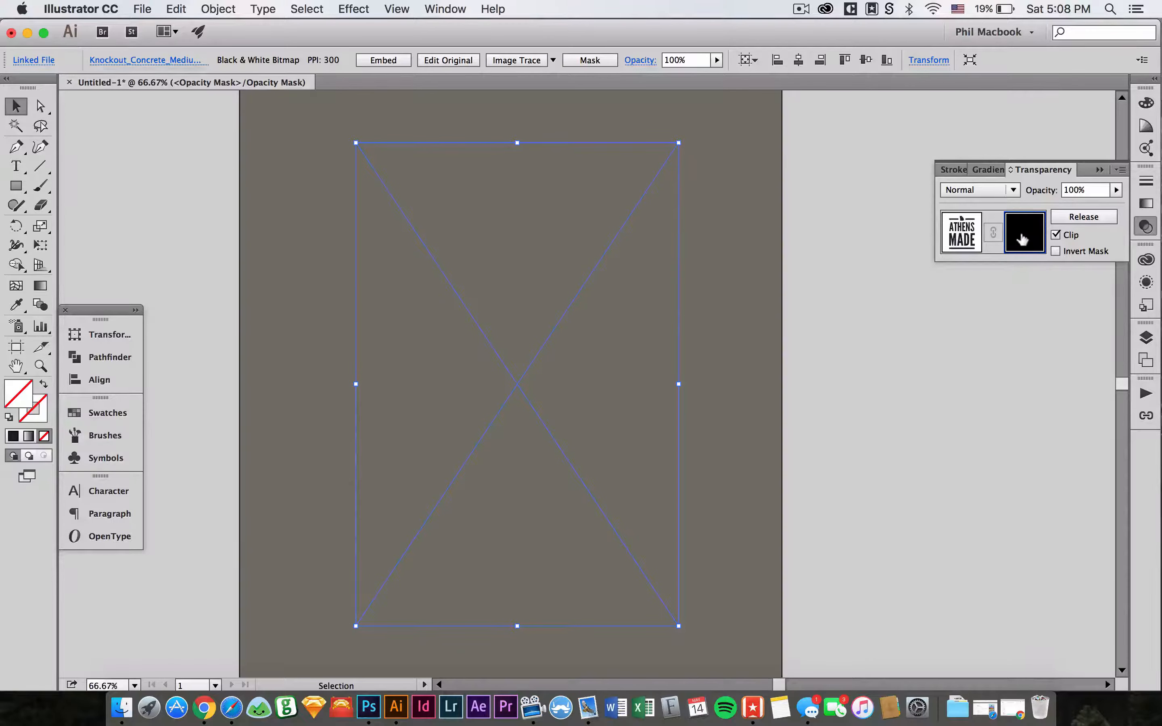
# - Fill the texture in the opacity mask with the white swatch
pyautogui.click(120, 414)
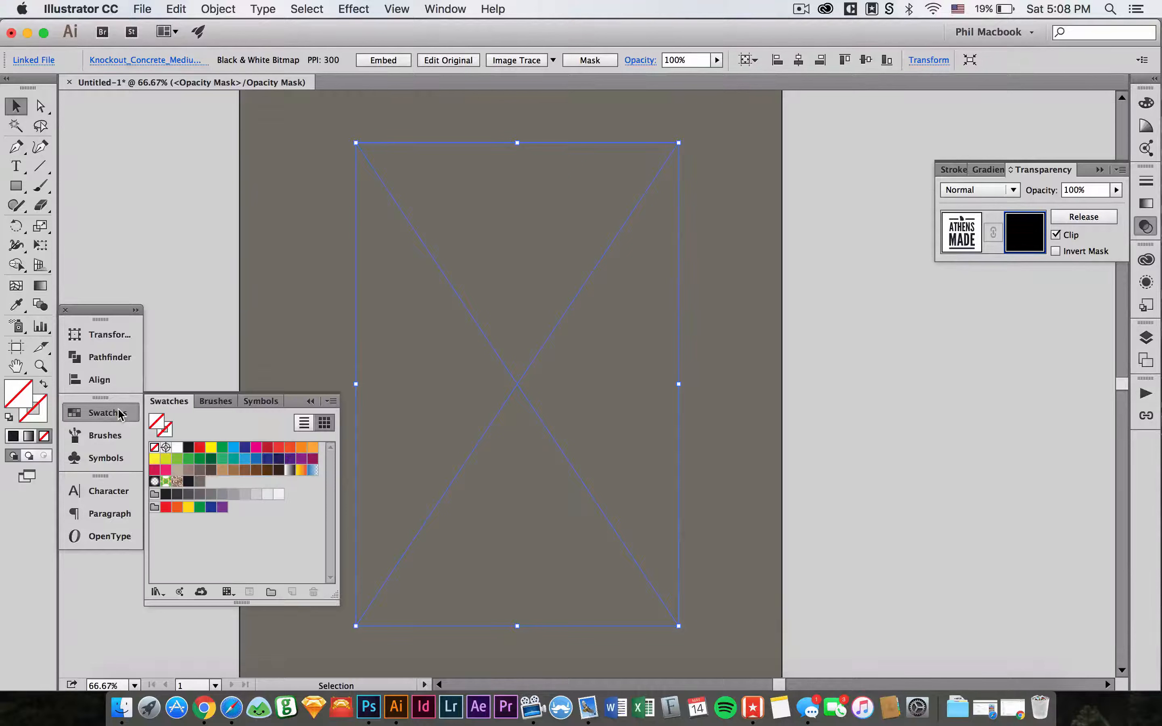
pyautogui.click(177, 447)
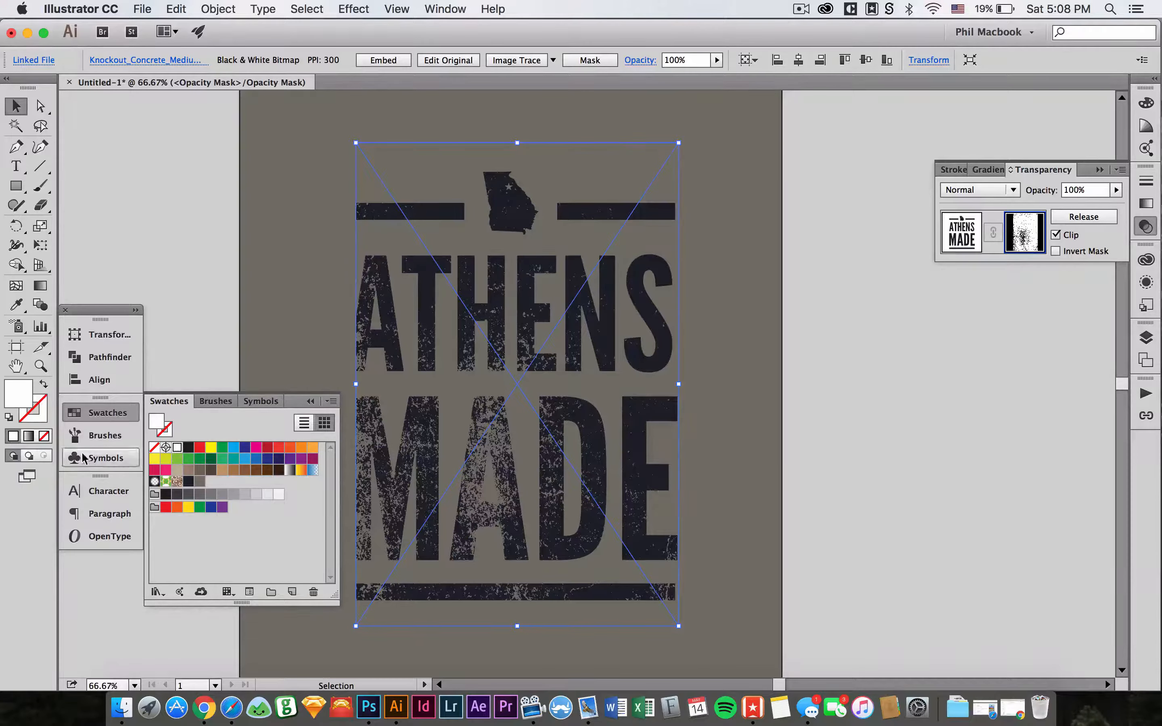
pyautogui.click(96, 419)
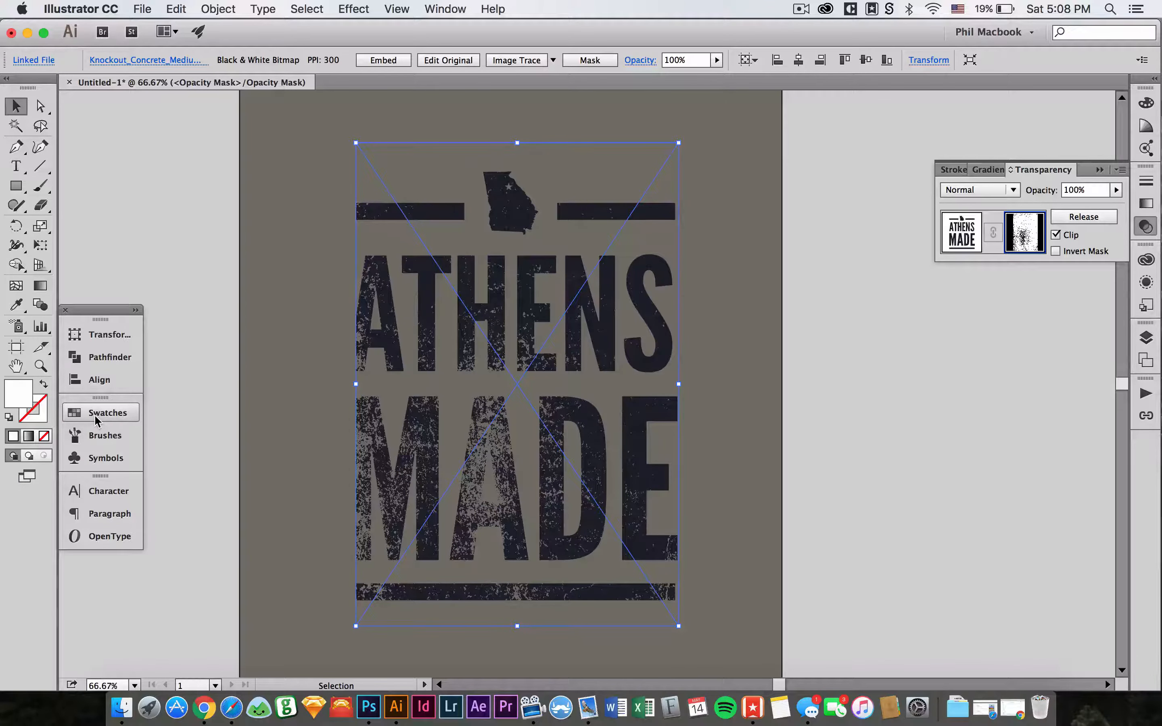
# - Nudge the mask texture left and enlarge it proportionally from its centre, to about 254 PPI, so it covers the whole design
pyautogui.hotkey('shift', 'Left')
pyautogui.press('Left')
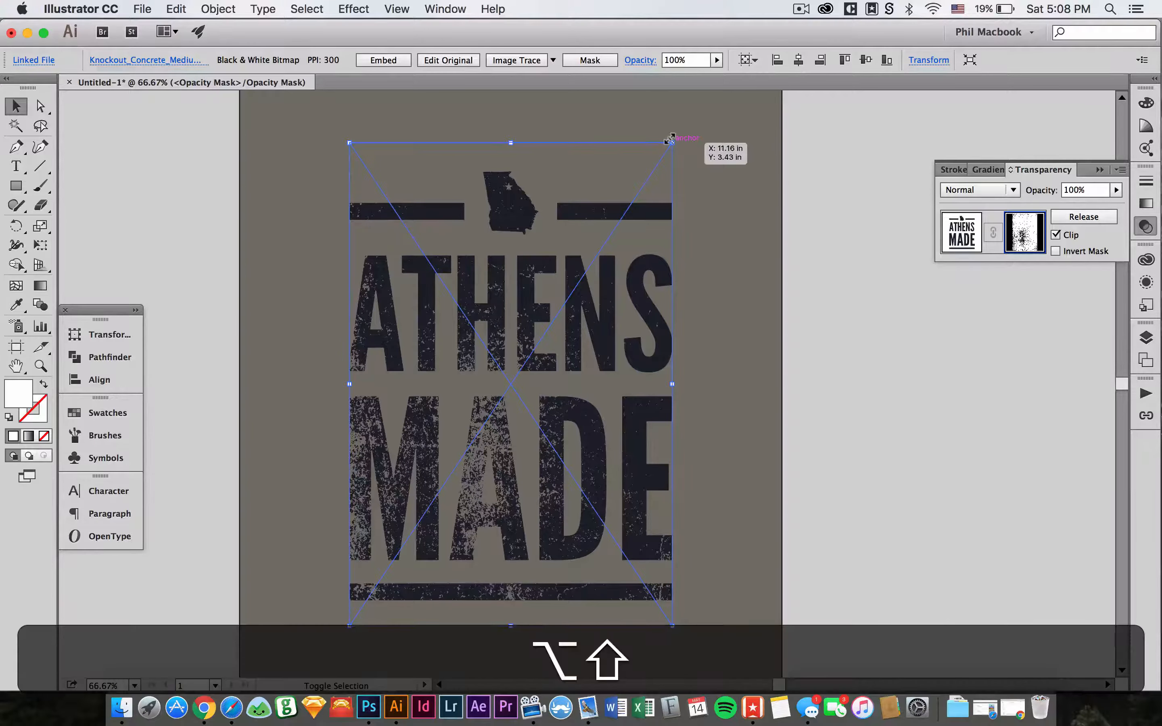
pyautogui.moveTo(671, 141); pyautogui.dragTo(757, 80)
pyautogui.press('space')
pyautogui.moveTo(769, 363); pyautogui.dragTo(768, 274)
pyautogui.moveTo(757, 96); pyautogui.dragTo(701, 178)
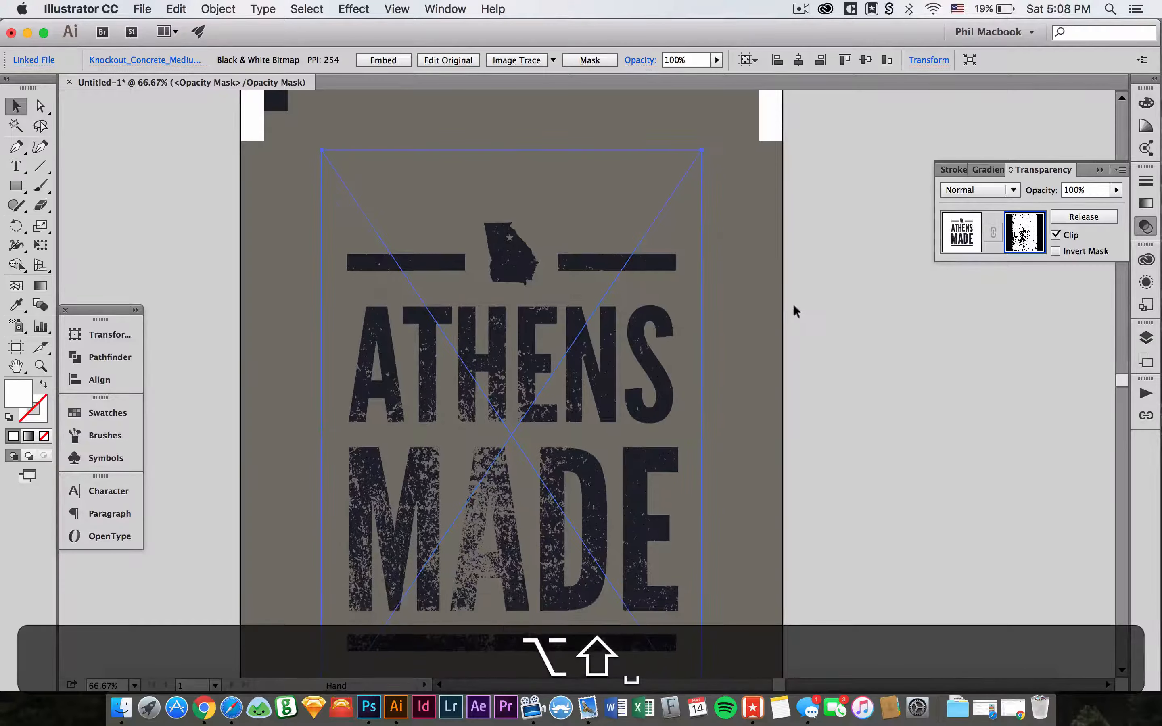
pyautogui.press('space')
pyautogui.moveTo(796, 438); pyautogui.dragTo(776, 382)
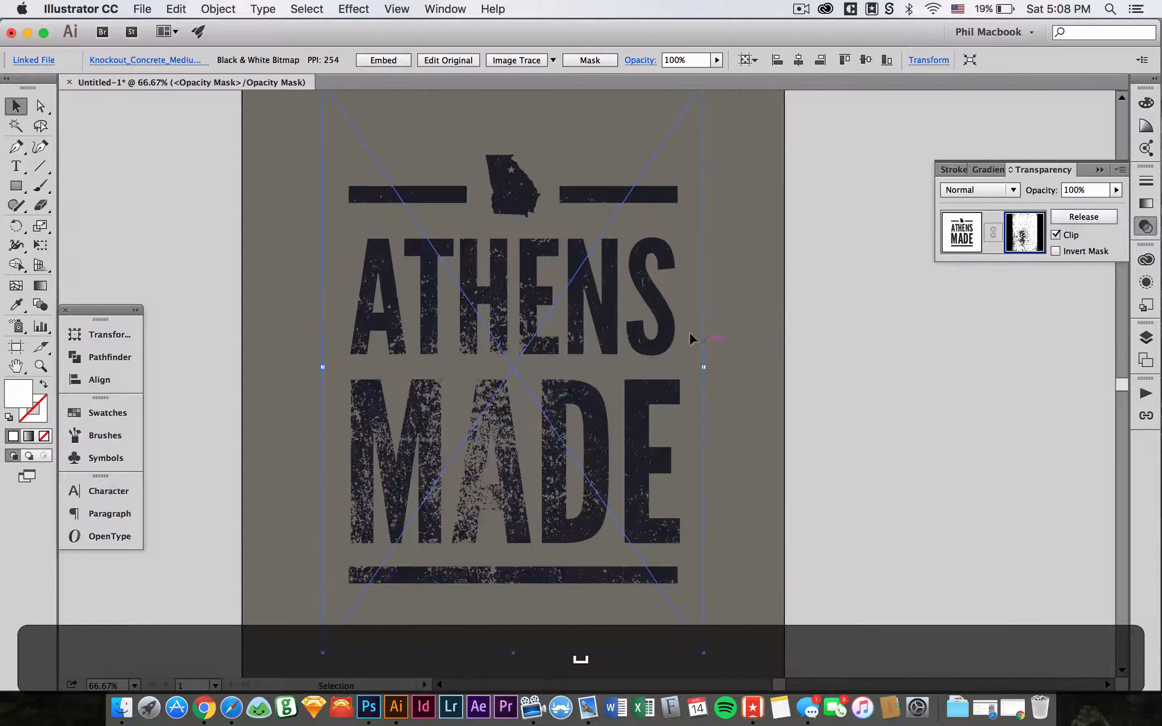
# - Try the mask texture at slightly higher and lower positions, and leave it nudged slightly down over the lettering
pyautogui.hotkey('shift', 'Down')
pyautogui.hotkey('shift', 'Down')
pyautogui.hotkey('shift', 'Up')
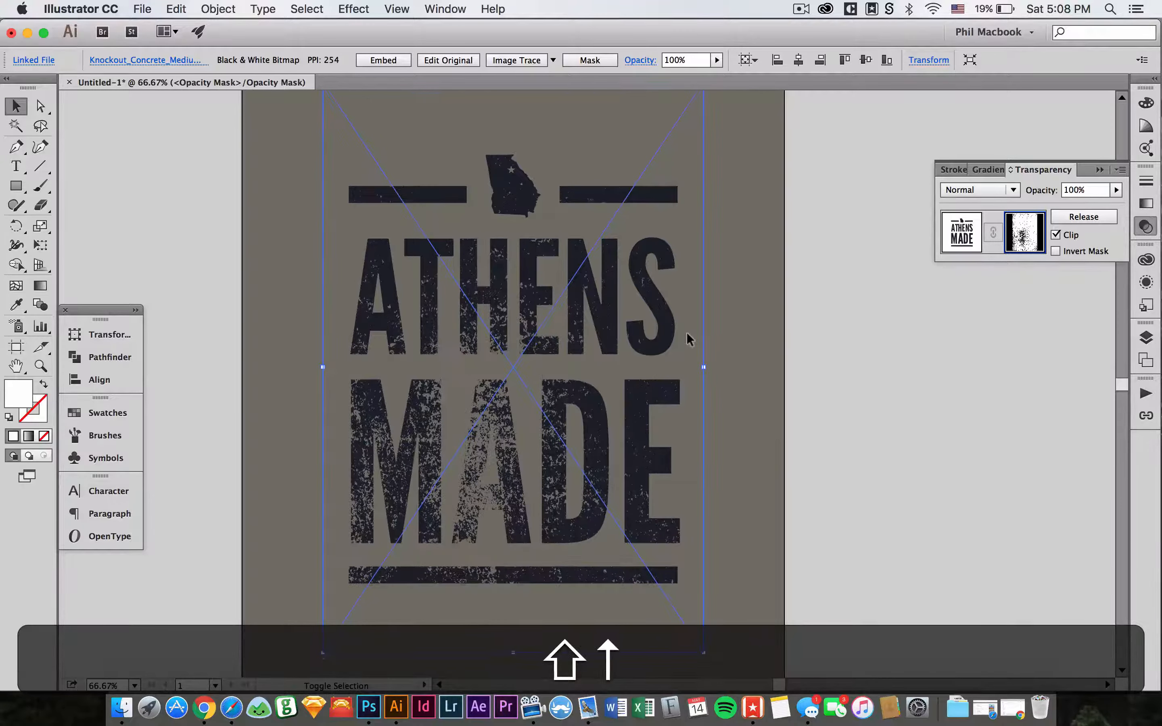
pyautogui.hotkey('shift', 'Down')
pyautogui.press('Down')
pyautogui.hotkey('shift', 'Down')
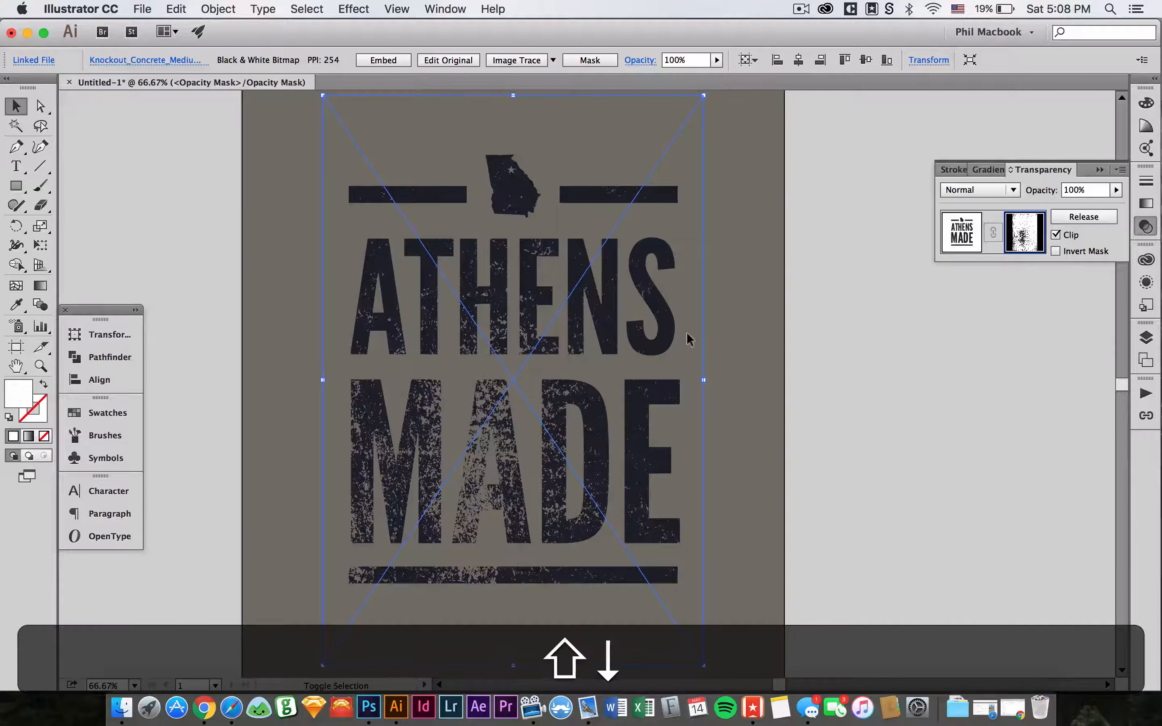
pyautogui.hotkey('shift', 'Up')
pyautogui.press('Up')
pyautogui.press('Up')
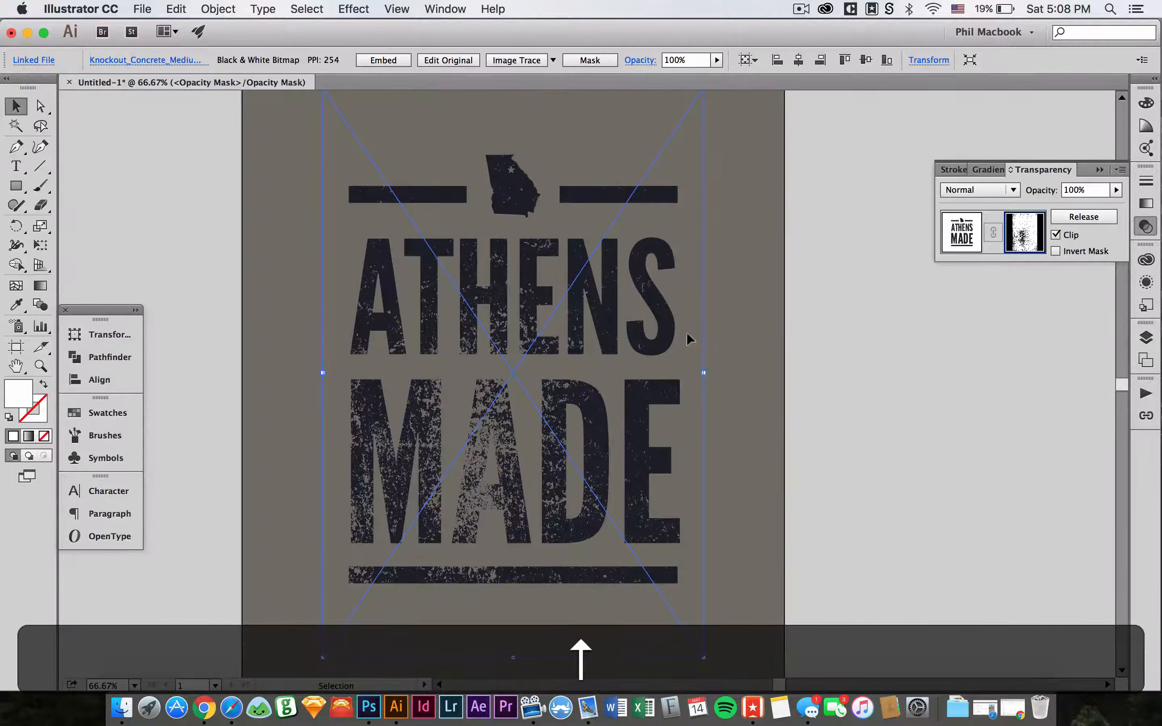
# - Deselect the texture, put away the transparency settings and examine the distressing across the whole design
pyautogui.click(824, 385)
pyautogui.press('space')
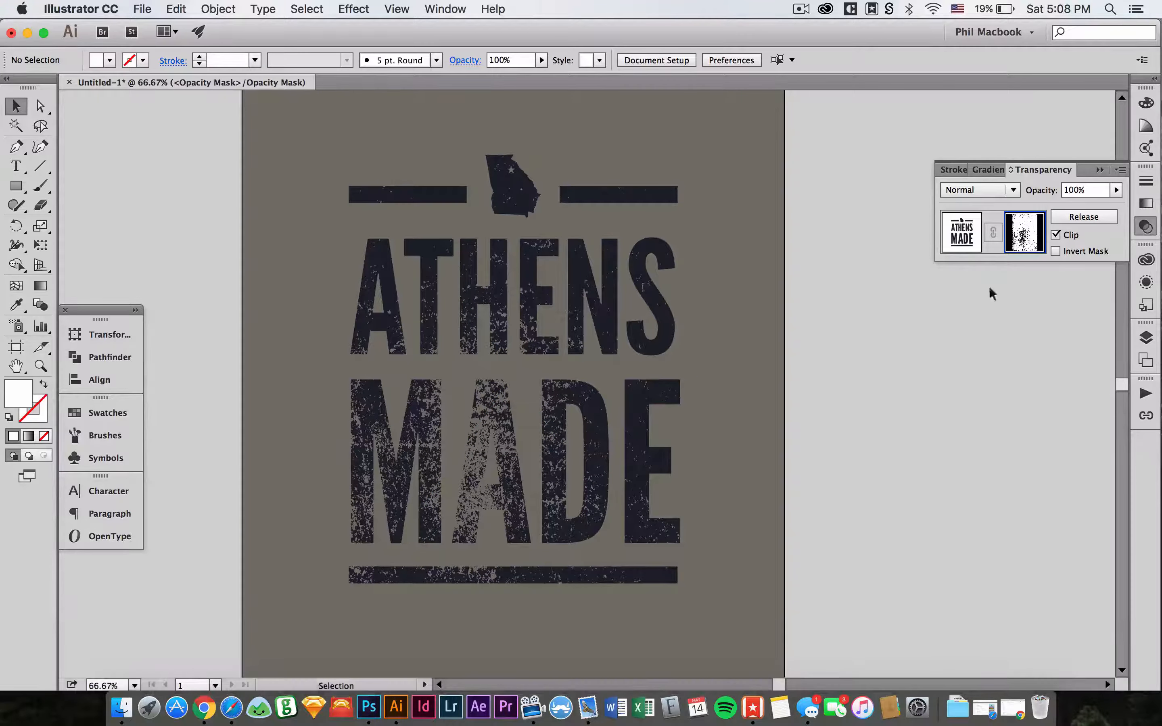
pyautogui.click(1146, 234)
pyautogui.press('space')
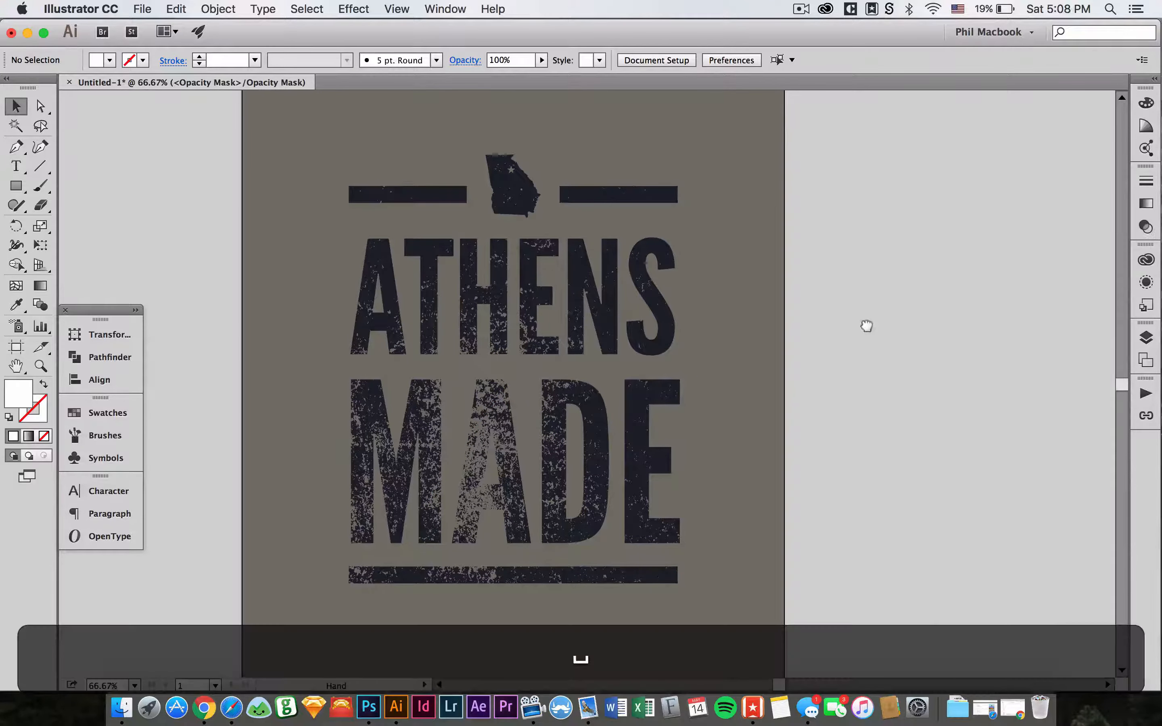
pyautogui.moveTo(862, 317); pyautogui.dragTo(861, 349)
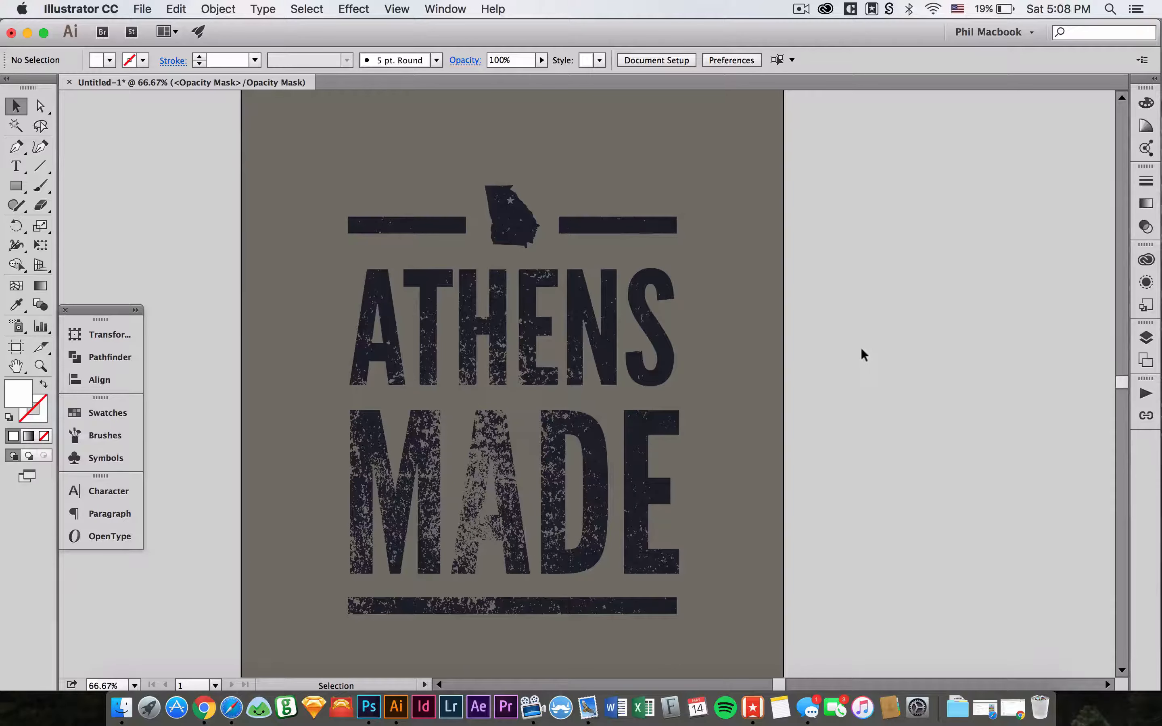
pyautogui.press('space')
pyautogui.moveTo(876, 441); pyautogui.dragTo(895, 381)
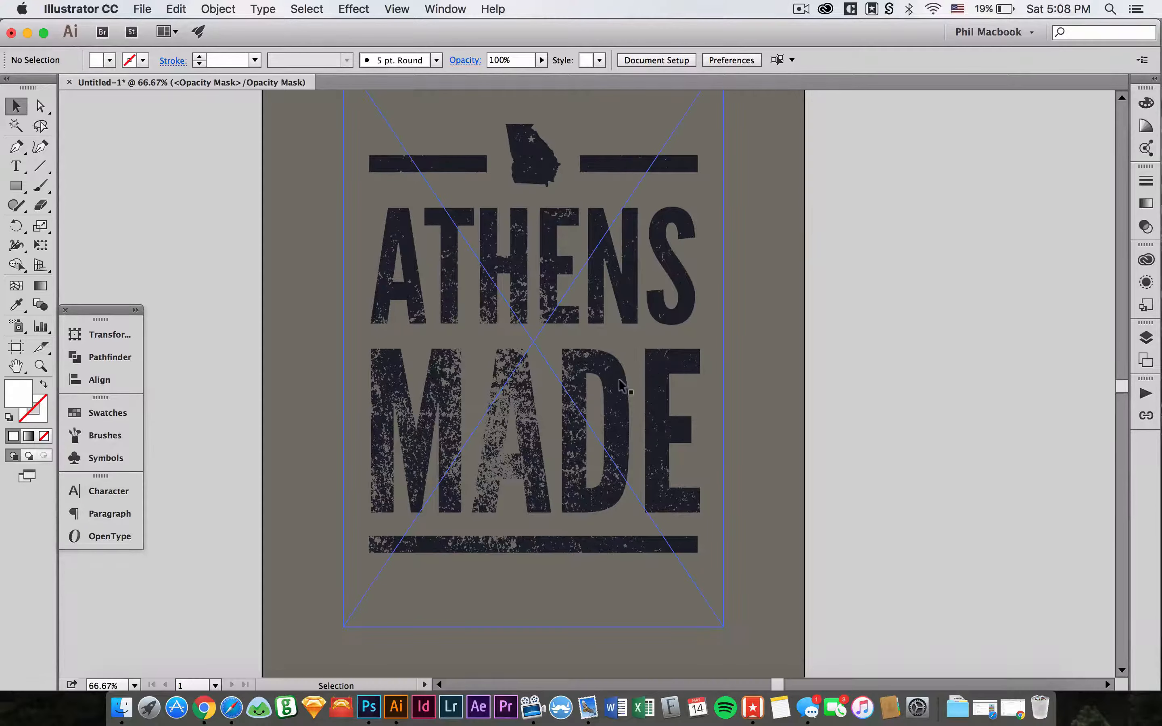
# - Switch to Finder, browse the EPS (Vector) folder of Pack 2 - Medium, and open Spray_Concrete_Medium5.eps in Illustrator
pyautogui.click(121, 706)
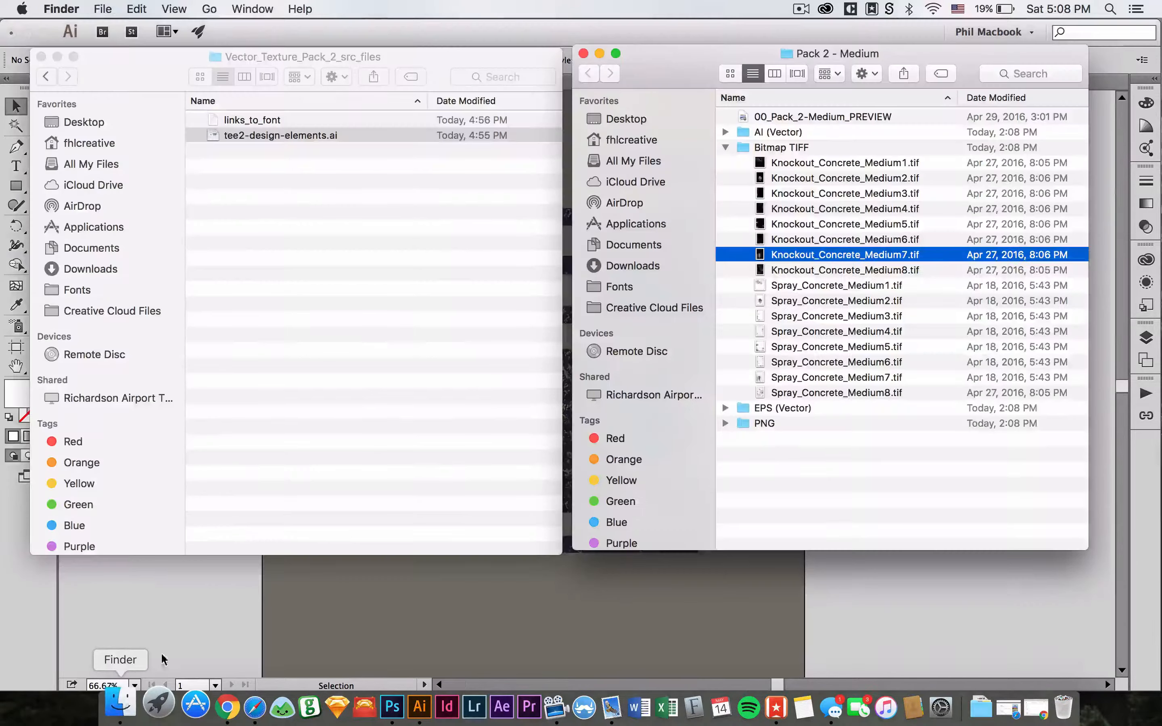
pyautogui.click(845, 194)
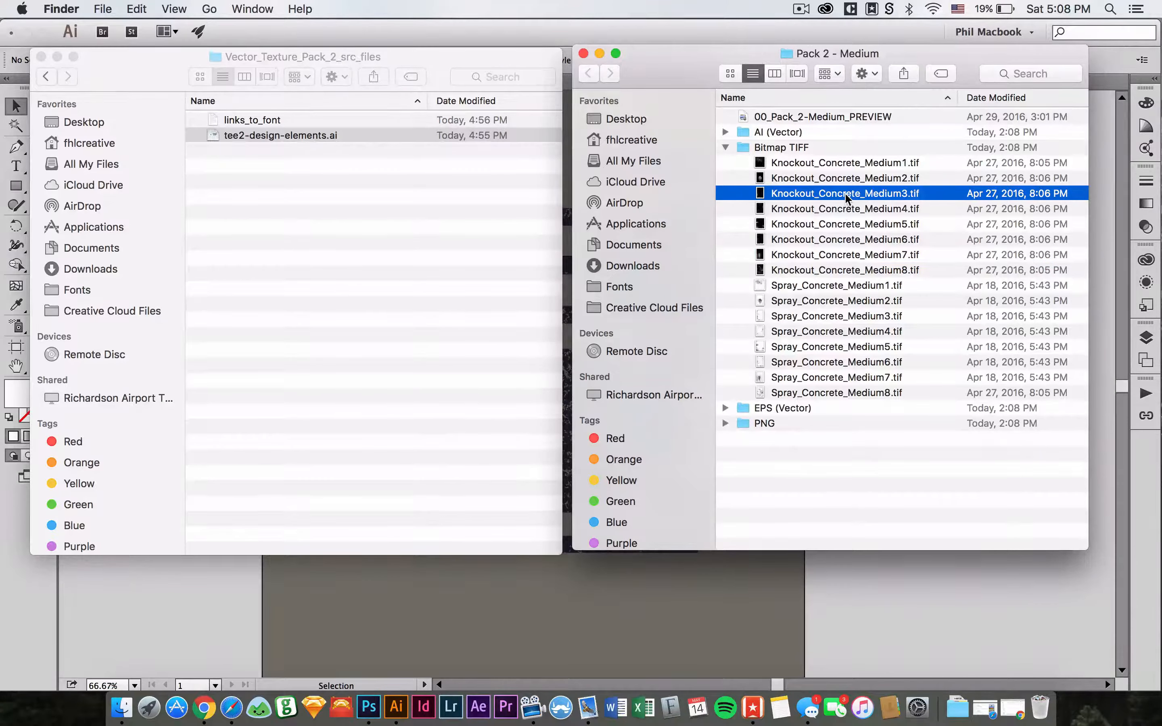
pyautogui.click(725, 147)
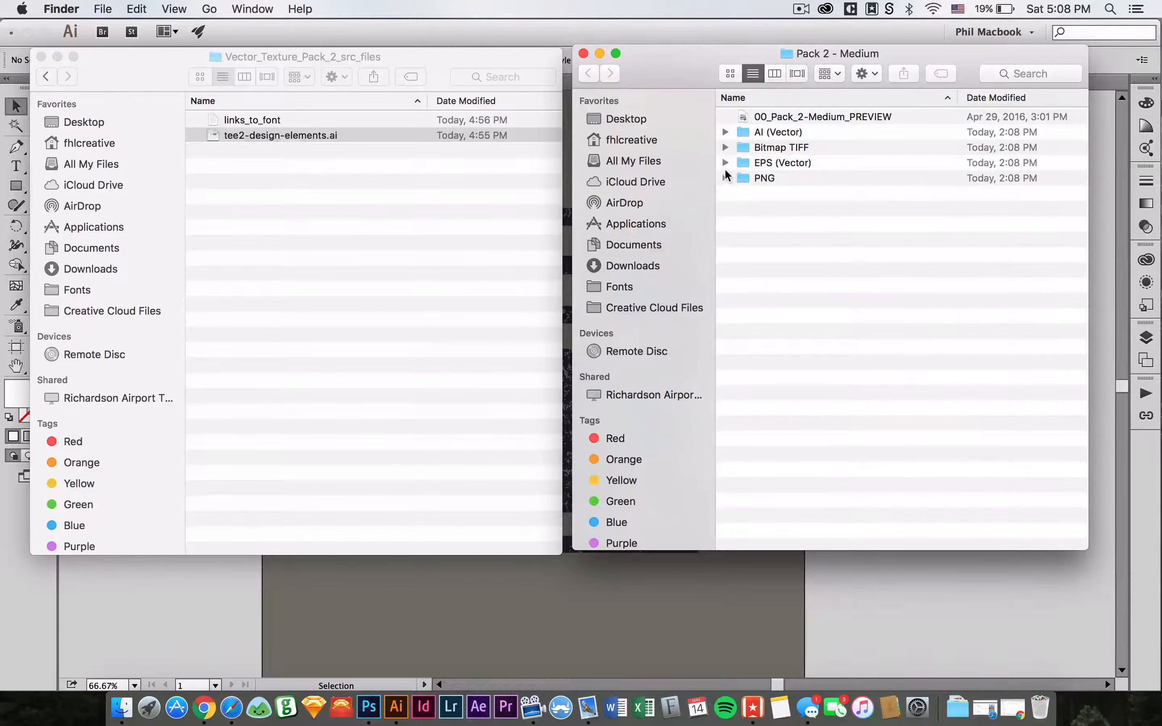
pyautogui.click(726, 164)
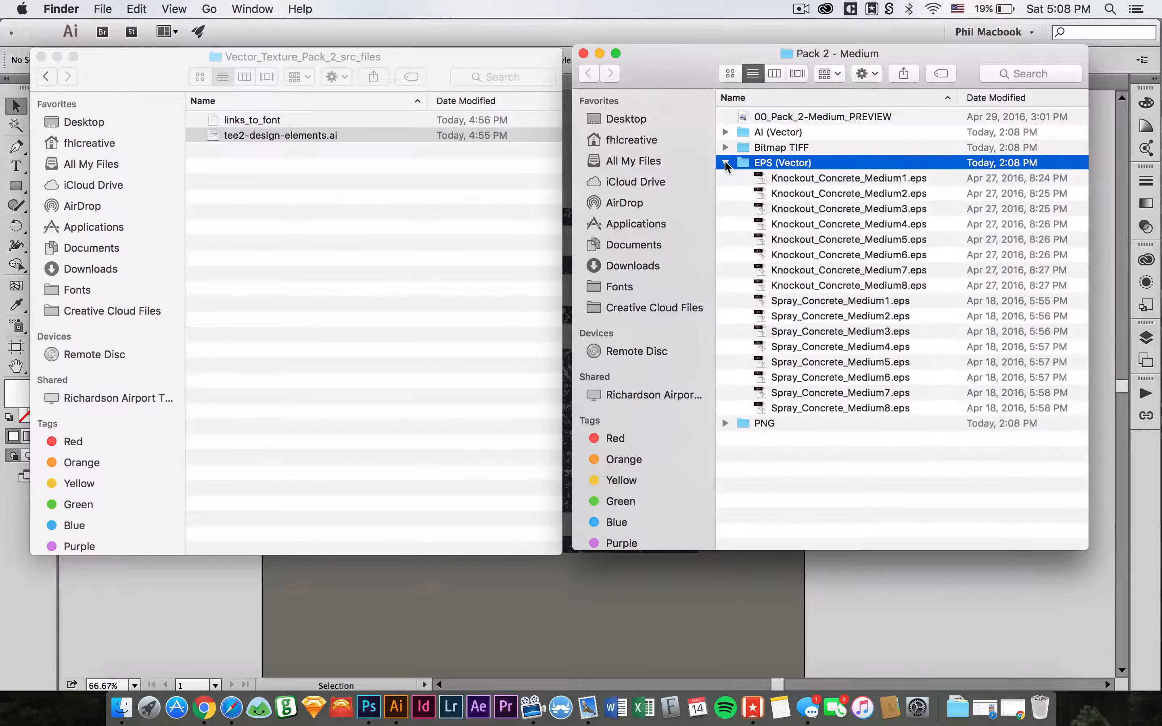
pyautogui.click(849, 363)
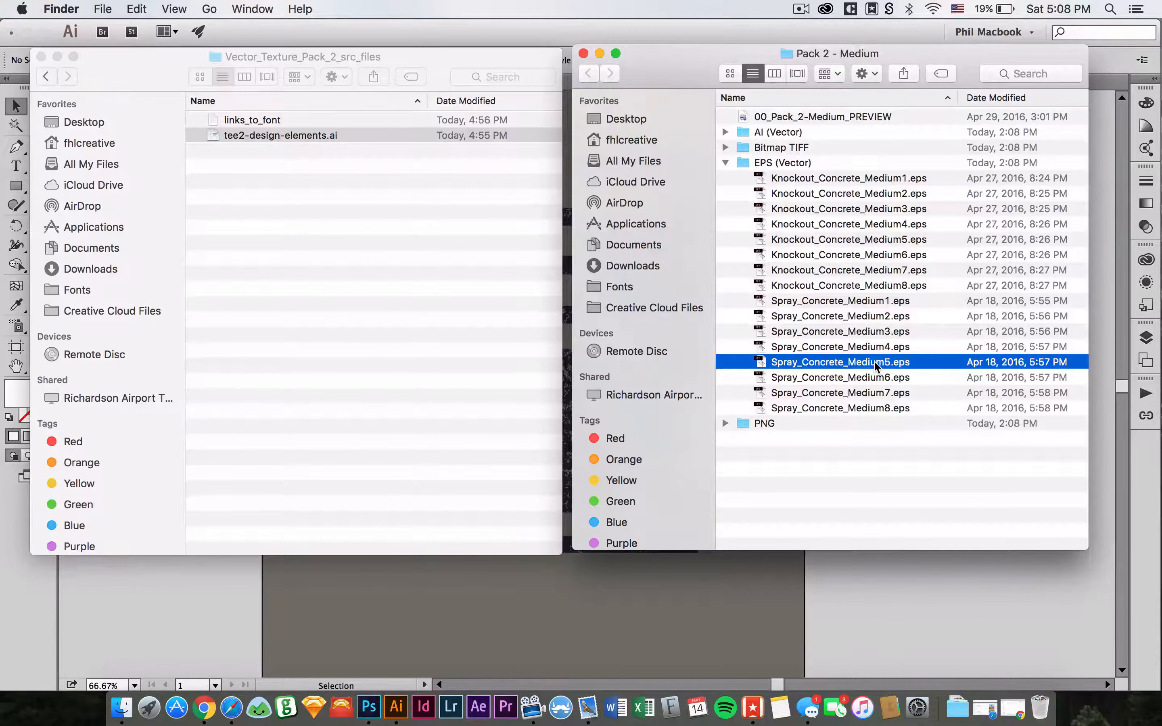
pyautogui.press('super+Tab')
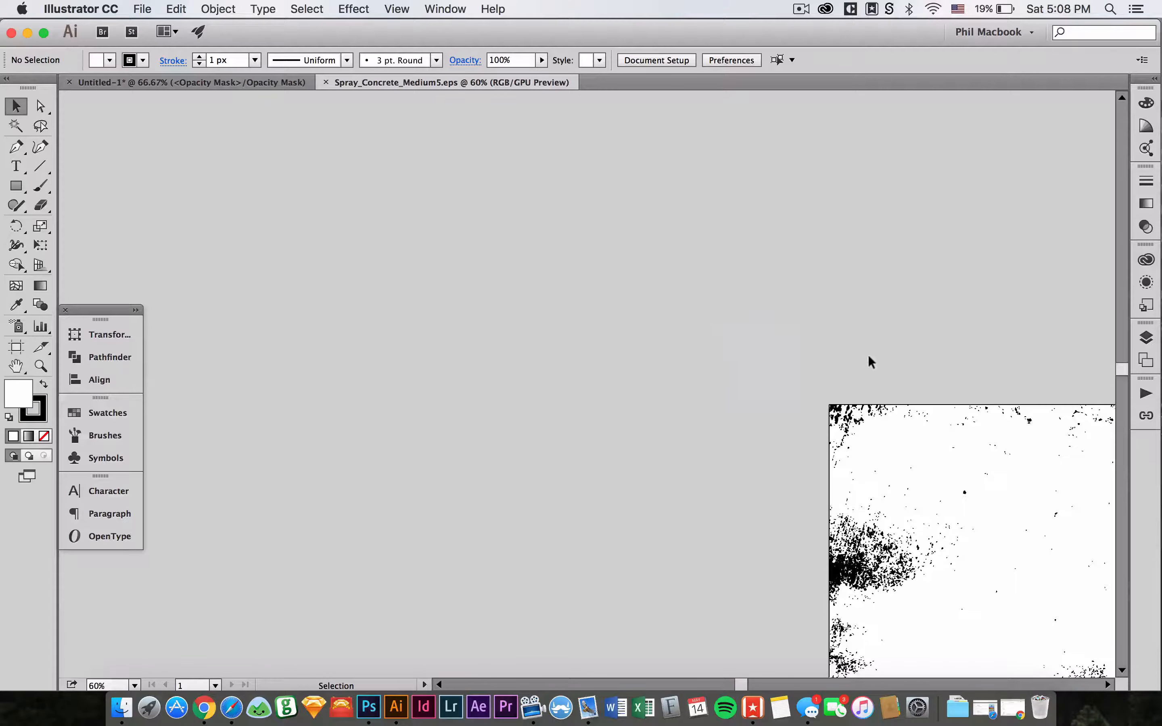
# - Copy the whole spray concrete texture group and return to the Untitled-1 document
pyautogui.moveTo(955, 490)
pyautogui.mouseDown()
pyautogui.moveTo(825, 432)
pyautogui.moveTo(518, 219)
pyautogui.moveTo(517, 308)
pyautogui.mouseUp()
pyautogui.click(488, 338)
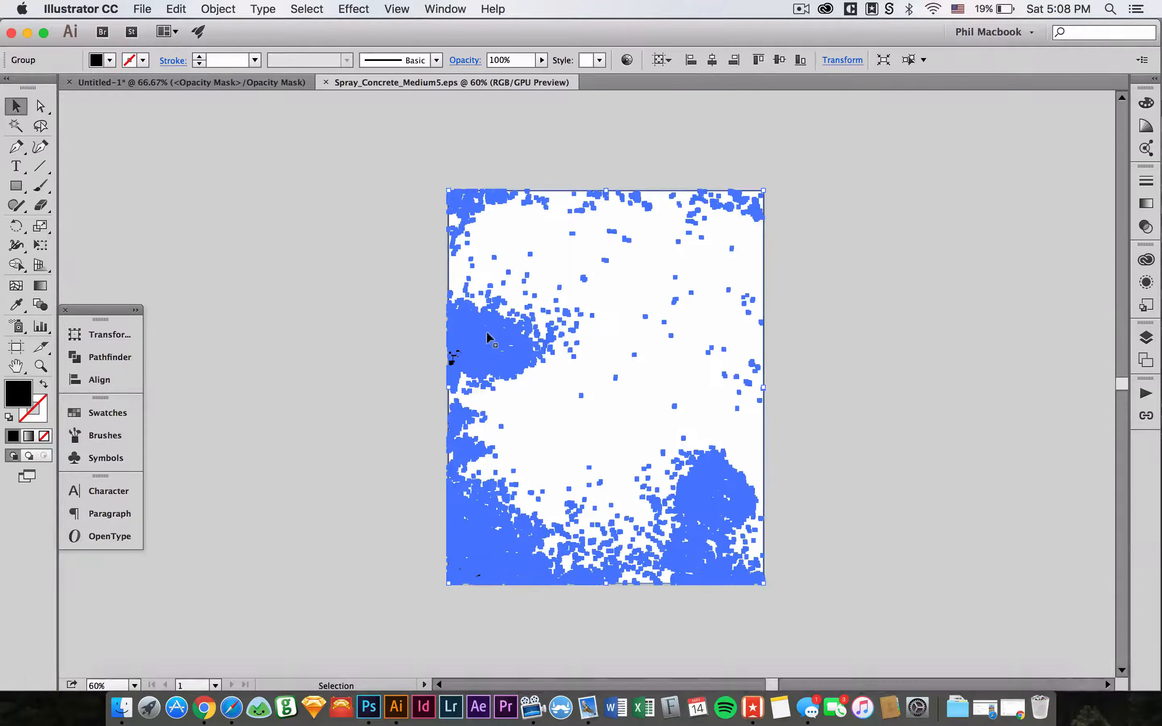
pyautogui.press('super+c')
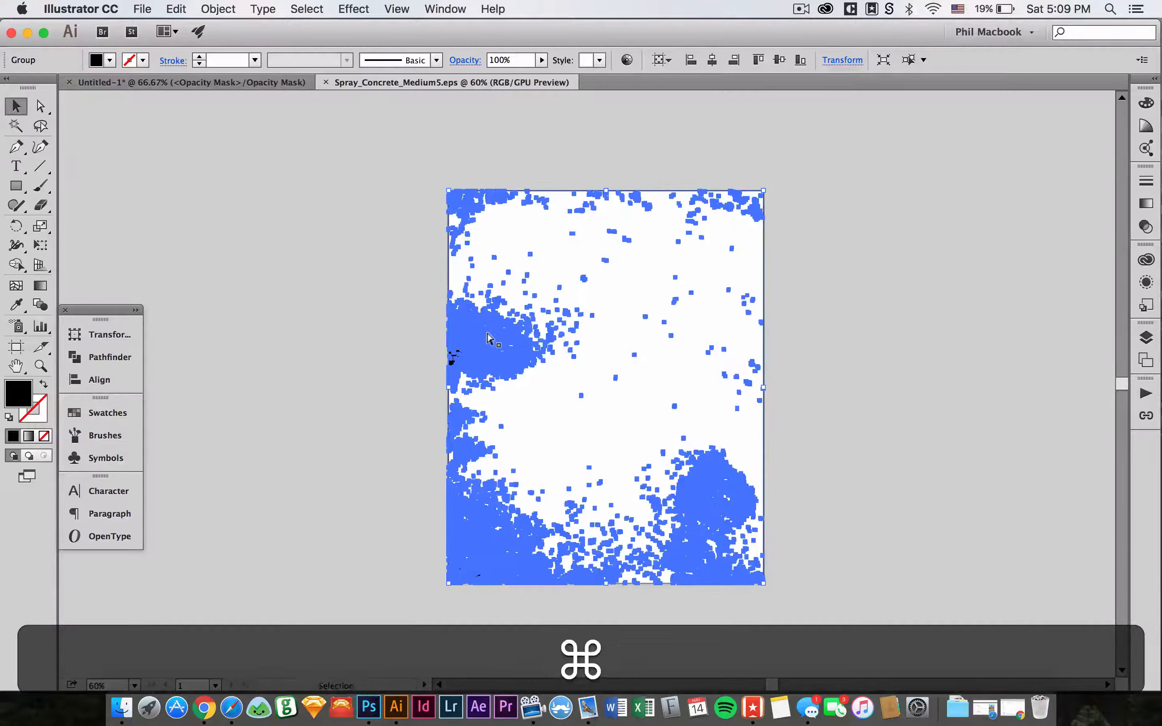
pyautogui.click(248, 85)
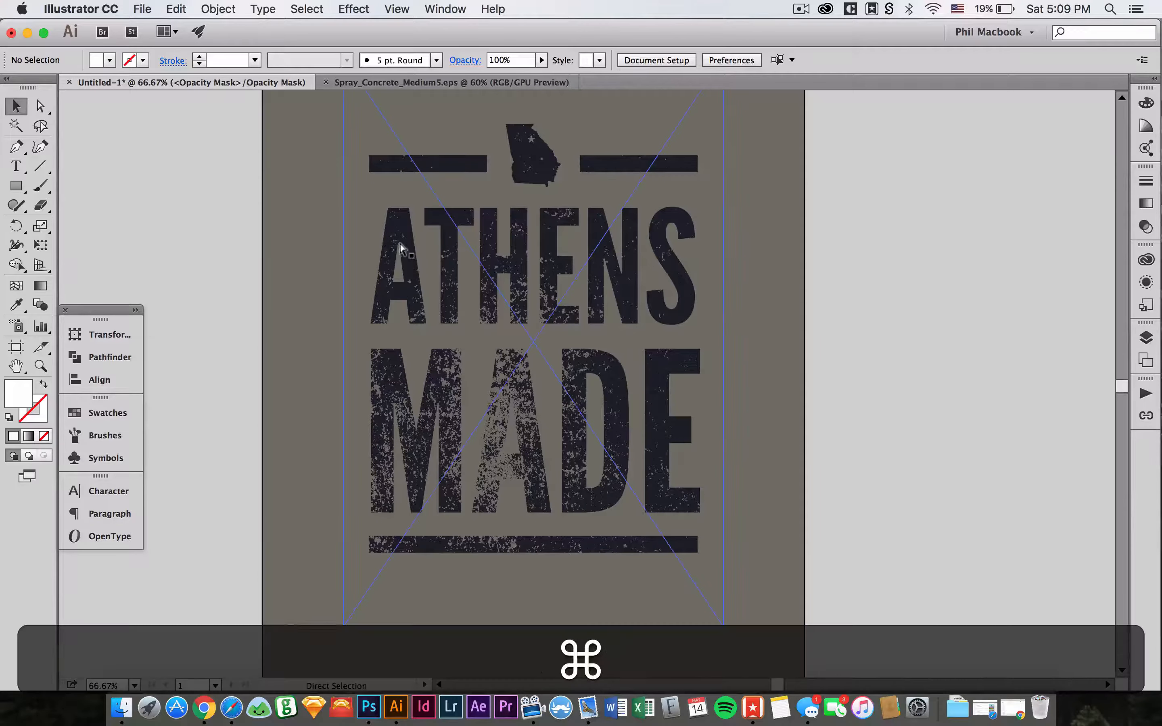
pyautogui.press('super+v')
pyautogui.click(781, 386)
pyautogui.moveTo(862, 433); pyautogui.dragTo(863, 474)
pyautogui.click(702, 549)
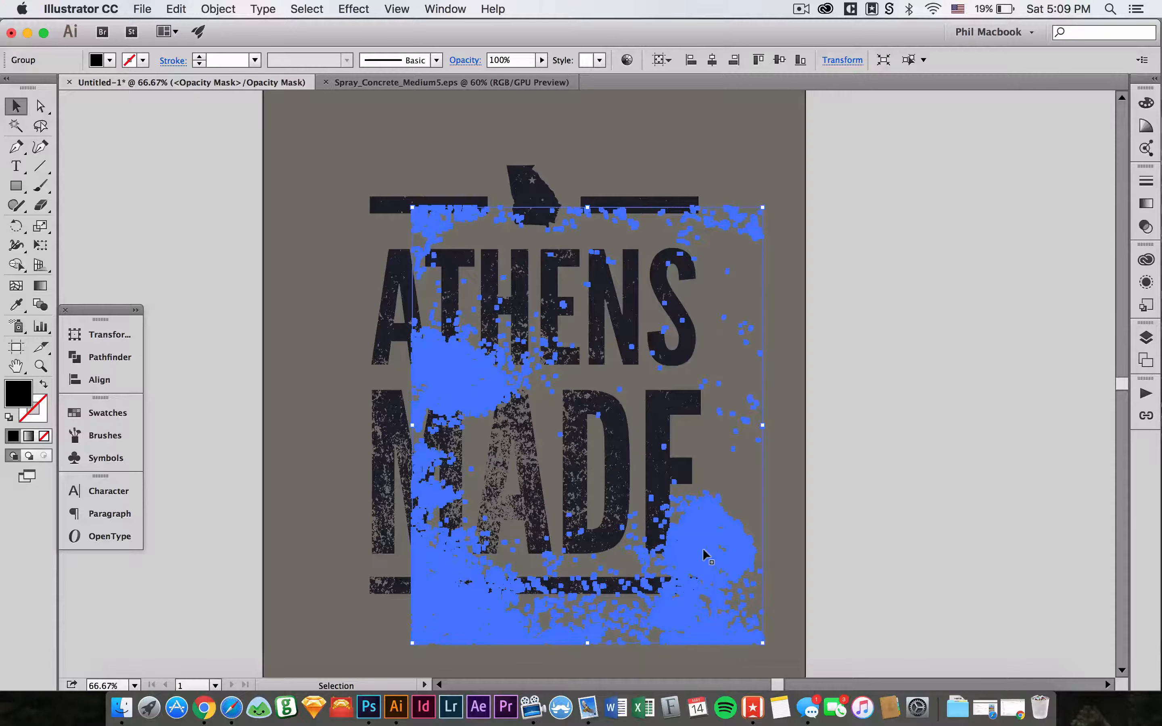
pyautogui.press('super+x')
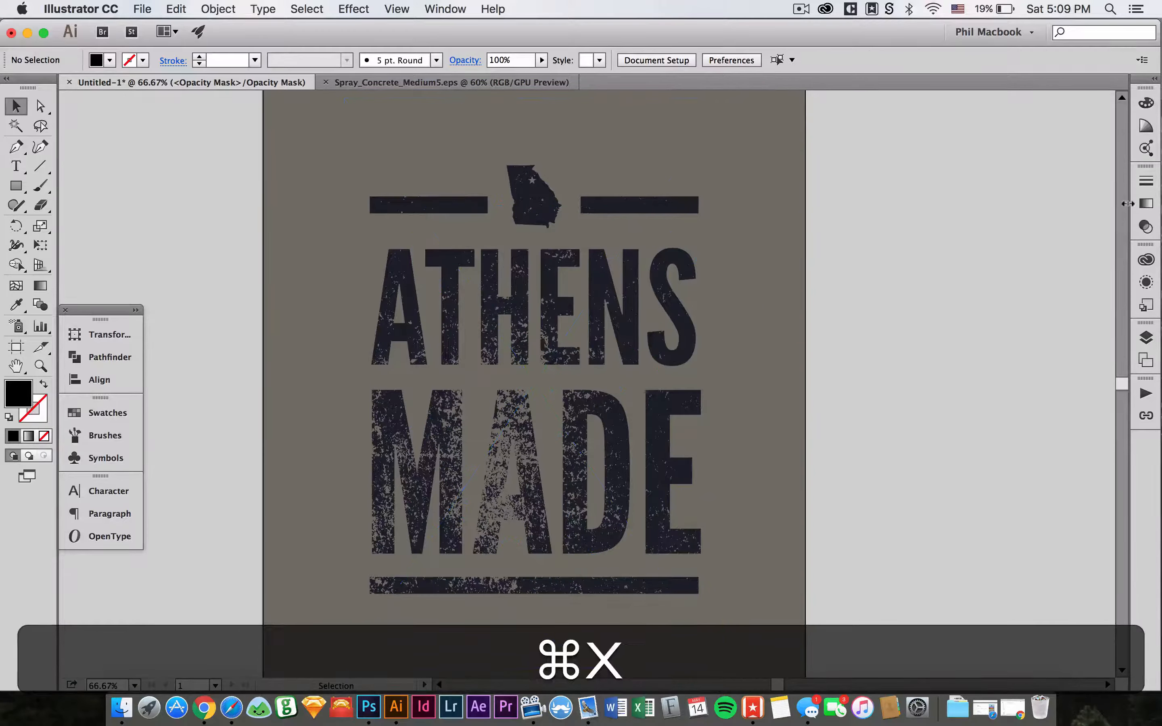
# - Leave opacity mask editing for the artwork itself, paste the spray concrete texture over the design and deselect it
pyautogui.click(1146, 260)
pyautogui.click(1145, 229)
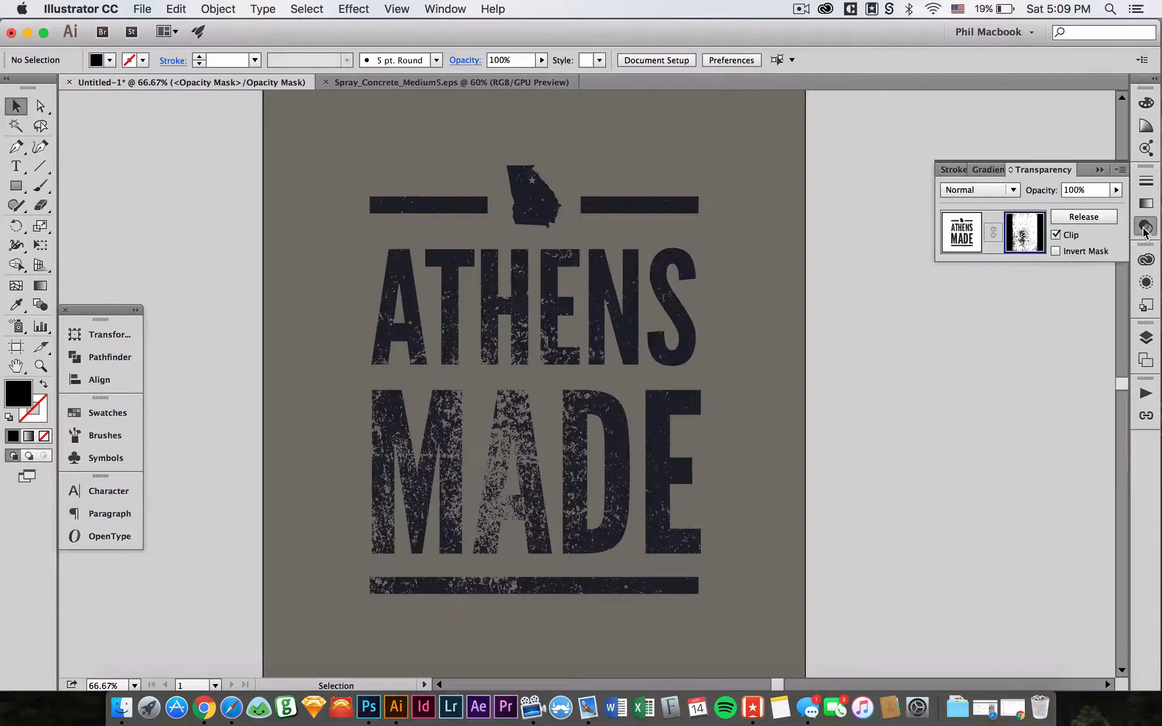
pyautogui.click(962, 244)
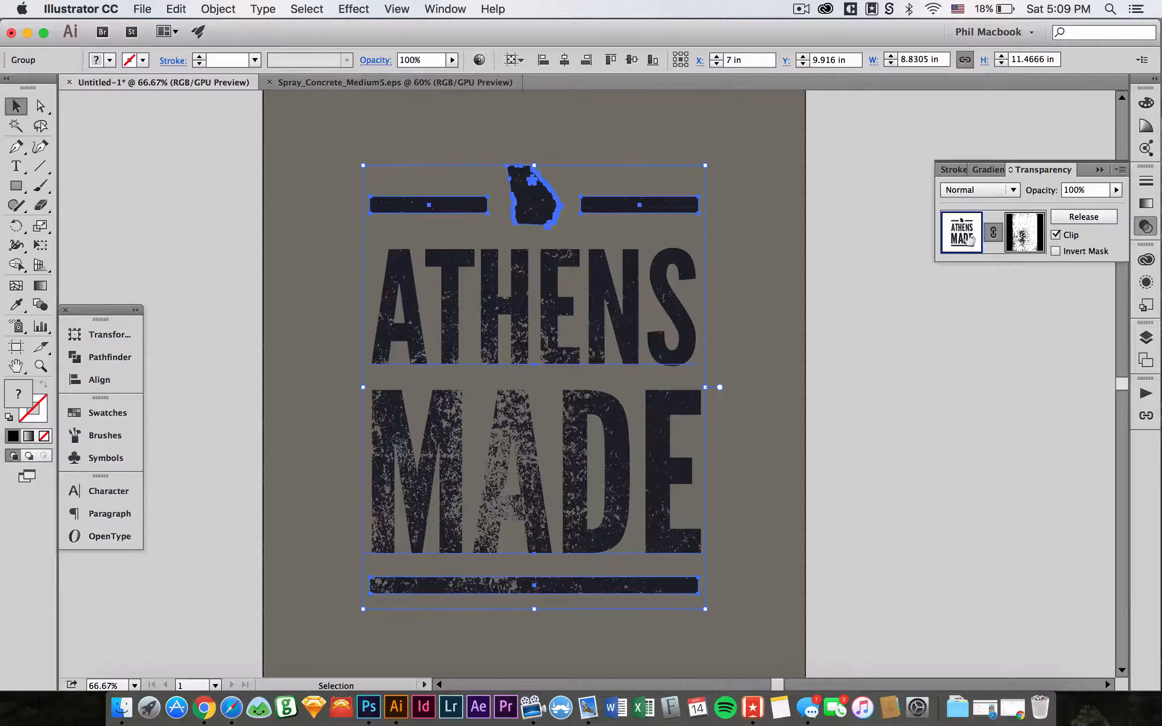
pyautogui.click(1005, 234)
pyautogui.click(970, 235)
pyautogui.scroll(2, 1120, 673)
pyautogui.hscroll(-2, 1119, 672)
pyautogui.moveTo(852, 306); pyautogui.dragTo(839, 298)
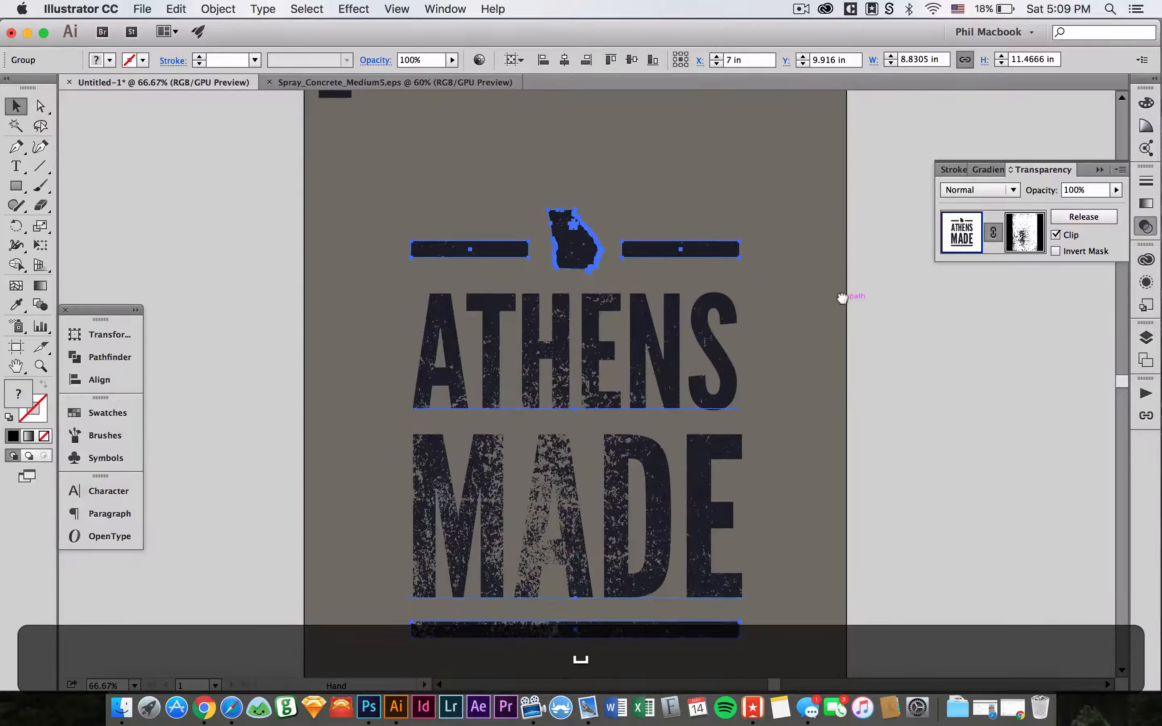
pyautogui.press('super+v')
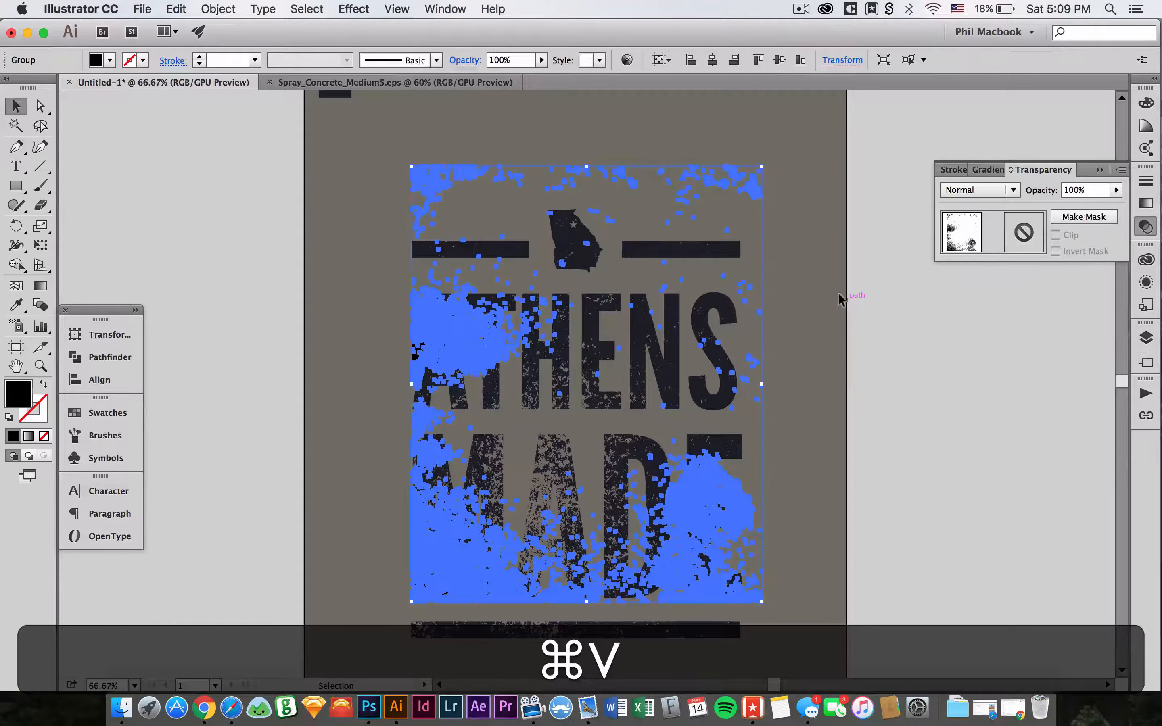
pyautogui.press('super+shift+a')
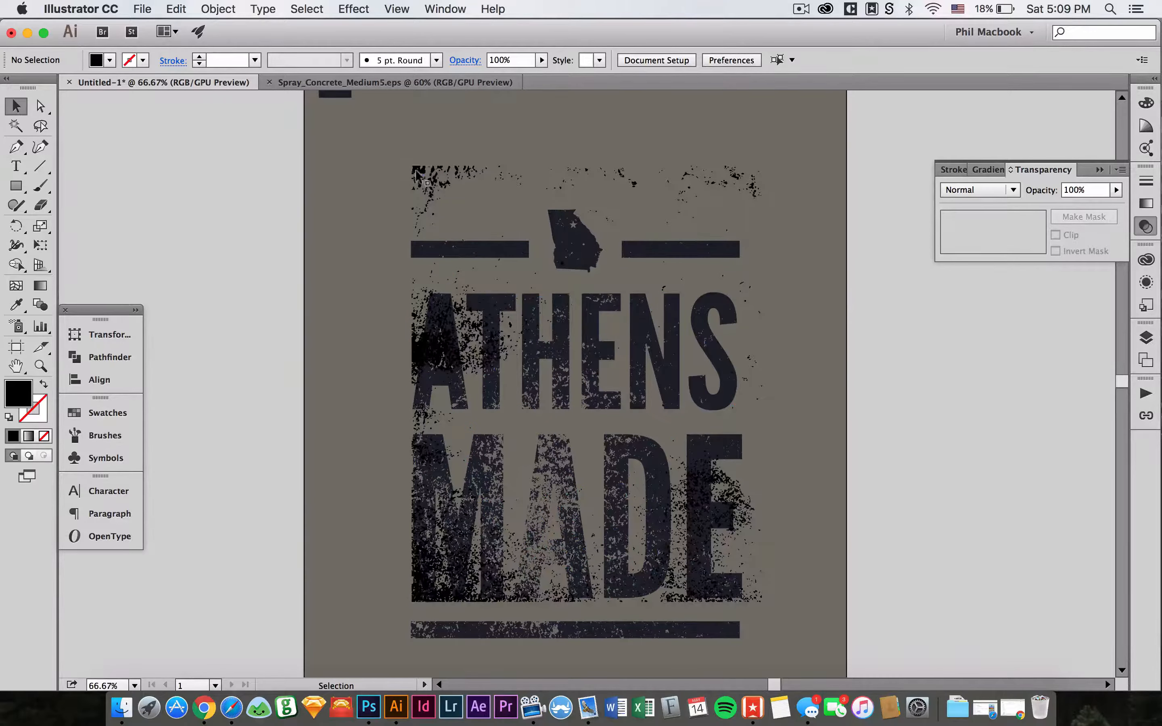
# - Shift the spray texture left over the design and fill it with the dark navy swatch
pyautogui.click(365, 173)
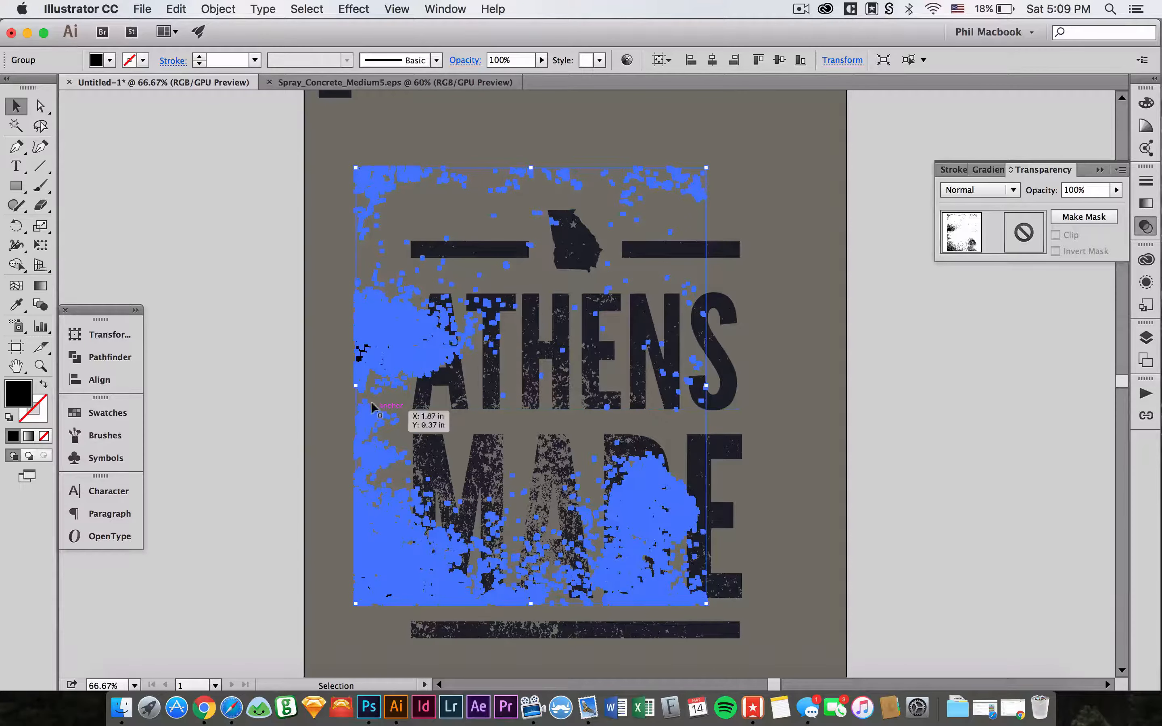
pyautogui.click(108, 412)
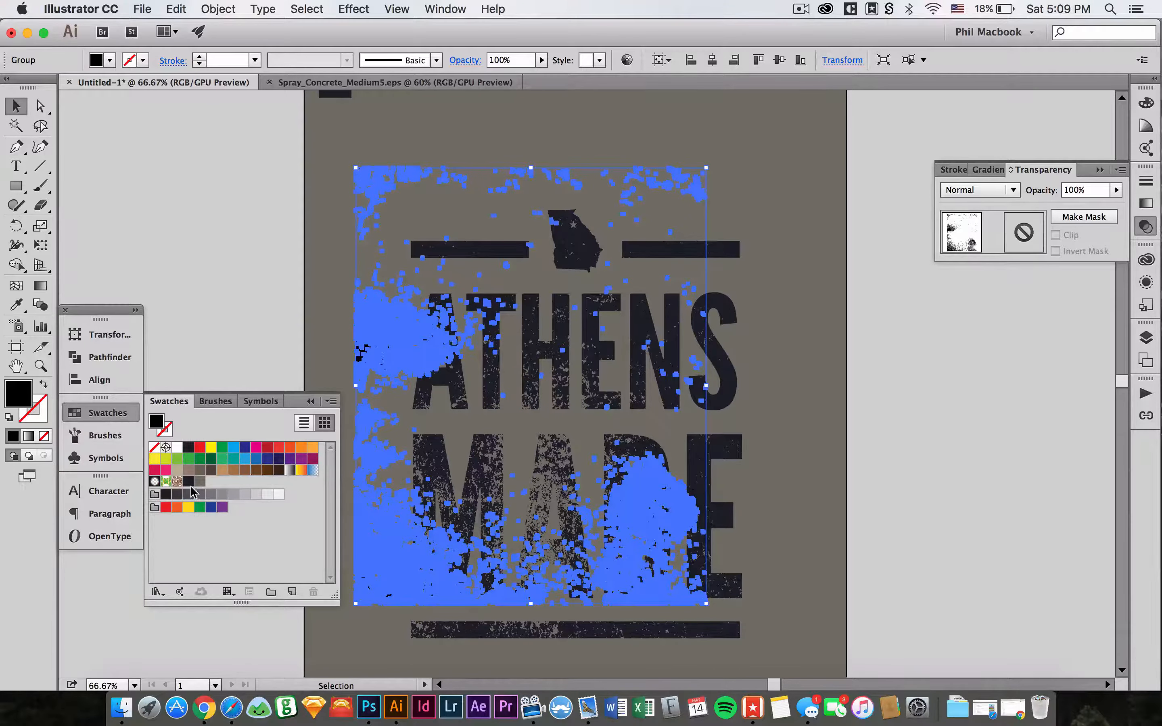
pyautogui.click(189, 482)
pyautogui.click(111, 412)
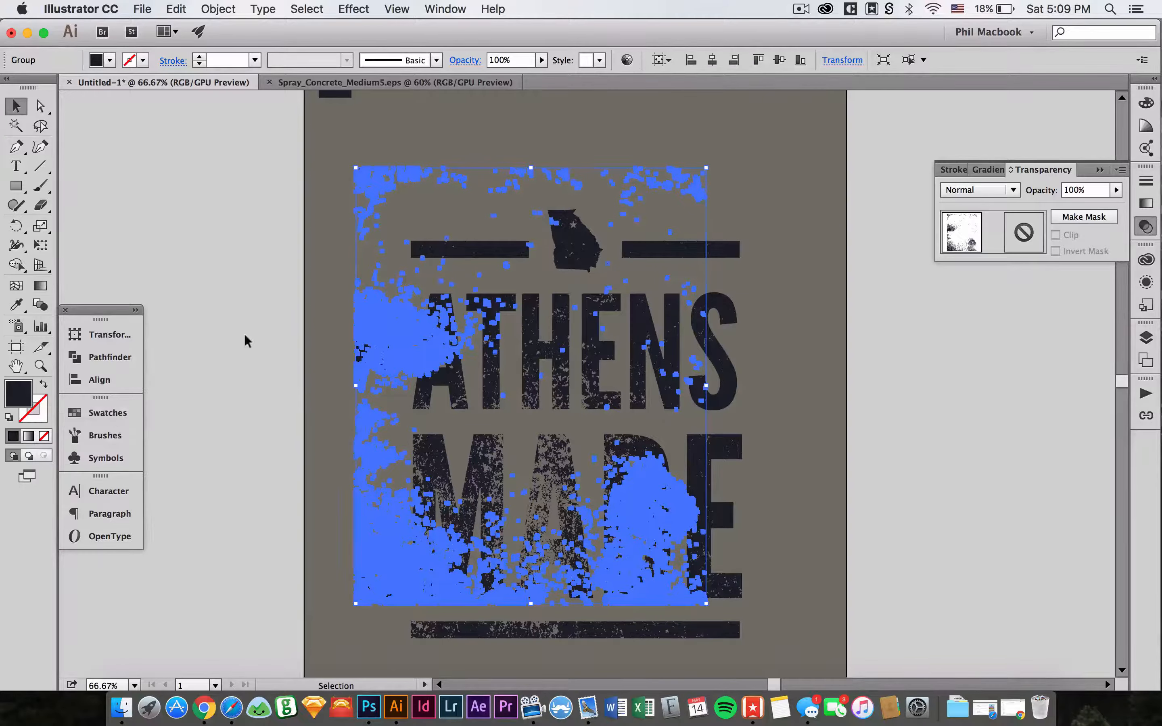
# - Move the spray texture so its left and lower edges line up with the design's bars, and check it deselected
pyautogui.click(245, 334)
pyautogui.moveTo(271, 381); pyautogui.dragTo(217, 324)
pyautogui.moveTo(332, 289); pyautogui.dragTo(389, 331)
pyautogui.click(269, 265)
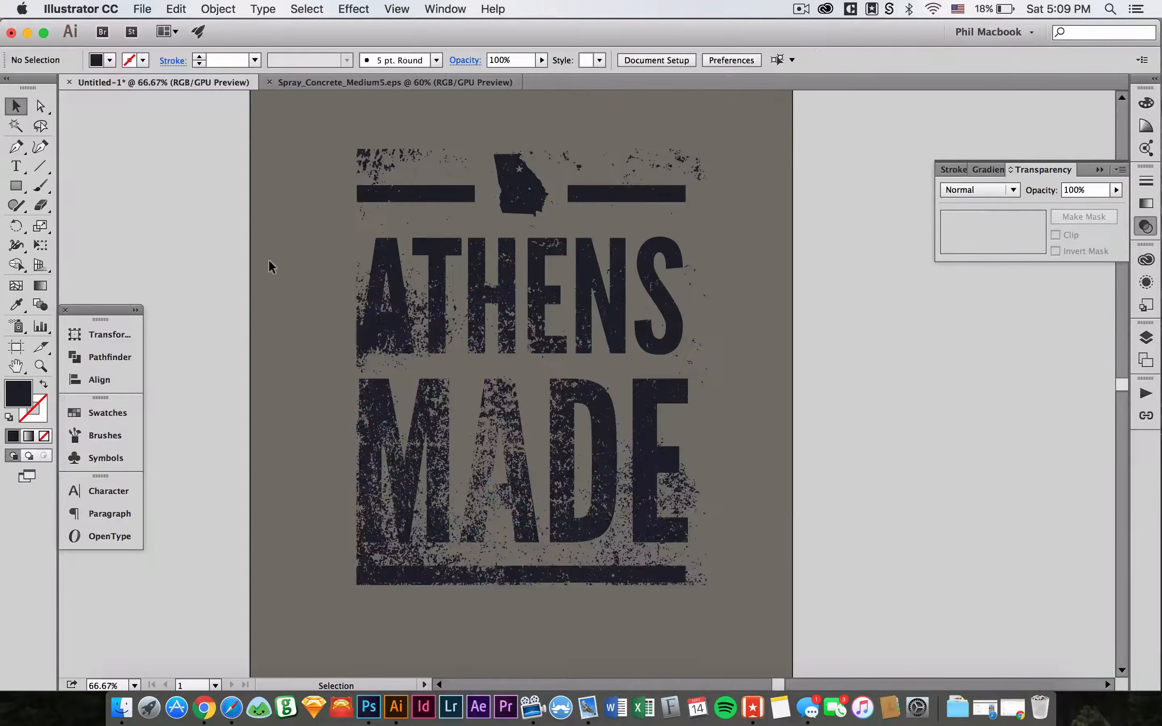
pyautogui.click(386, 144)
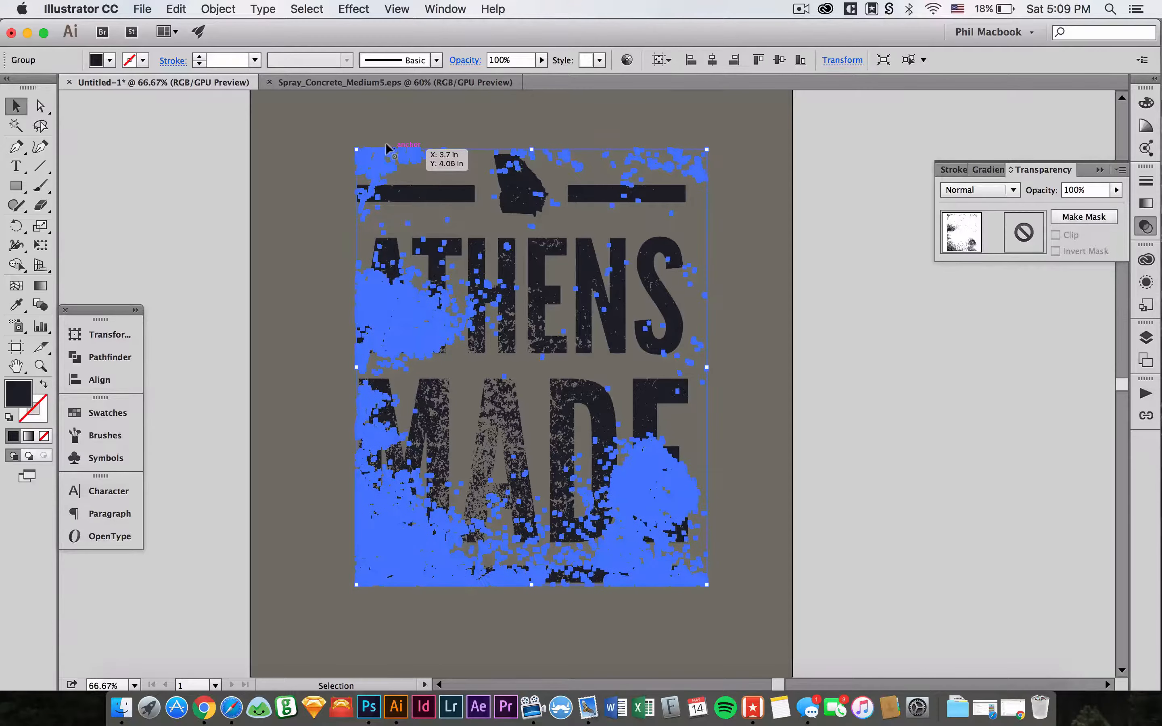
pyautogui.click(782, 207)
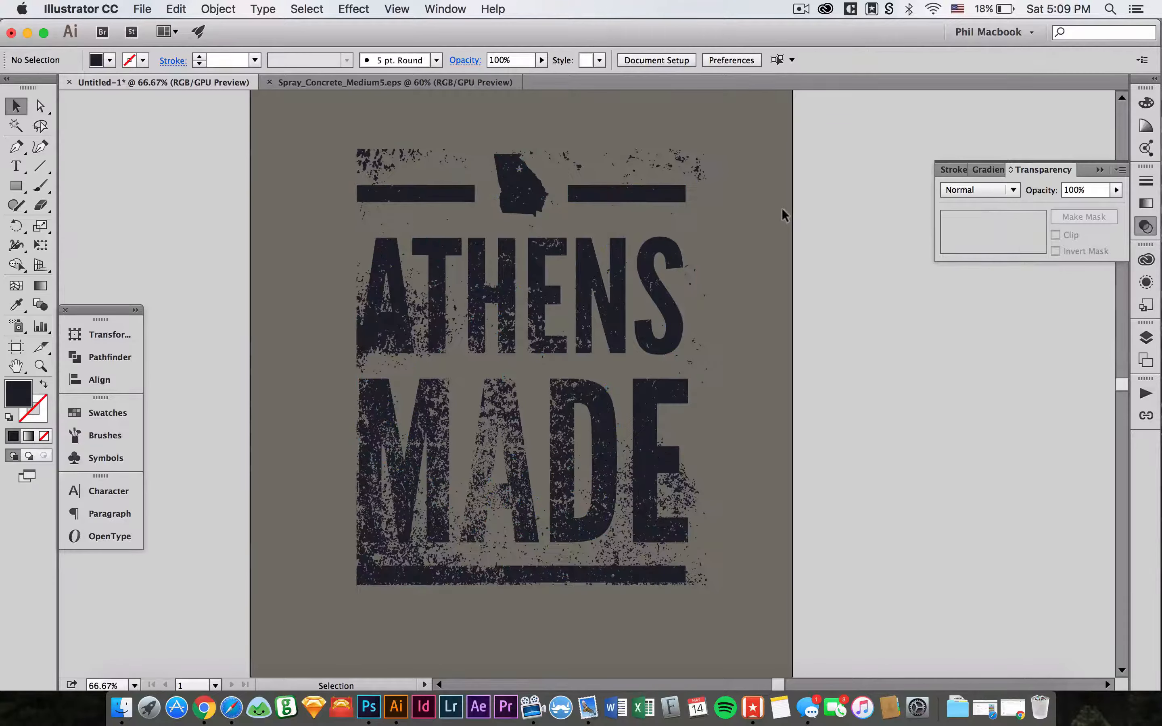
# - Lower the spray texture's upper edge to the height of the top bars, and nudge the texture up and left
pyautogui.click(386, 151)
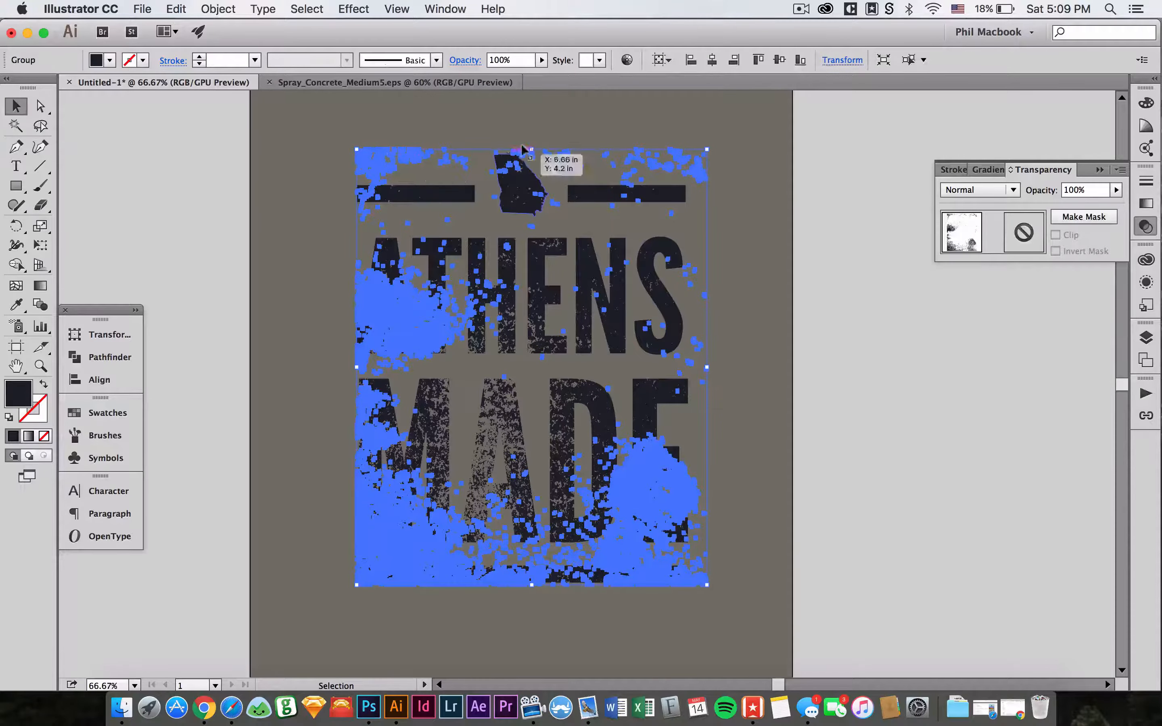
pyautogui.moveTo(529, 147); pyautogui.dragTo(530, 194)
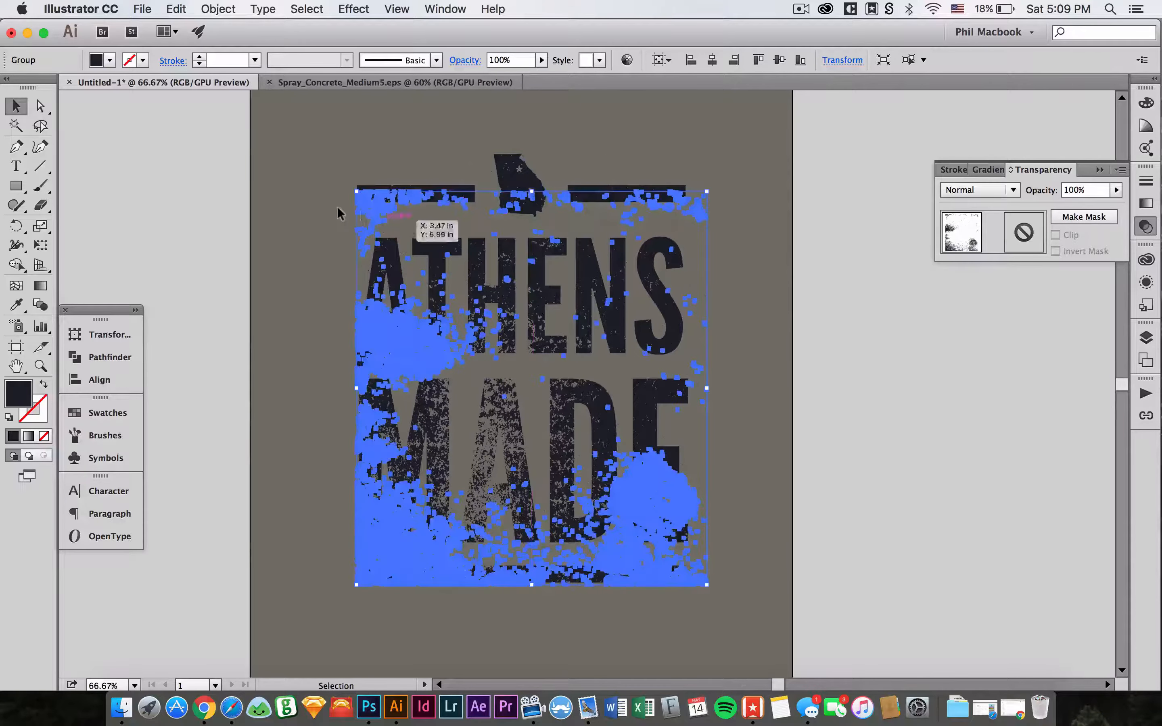
pyautogui.click(338, 209)
pyautogui.click(362, 206)
pyautogui.moveTo(362, 212); pyautogui.dragTo(348, 202)
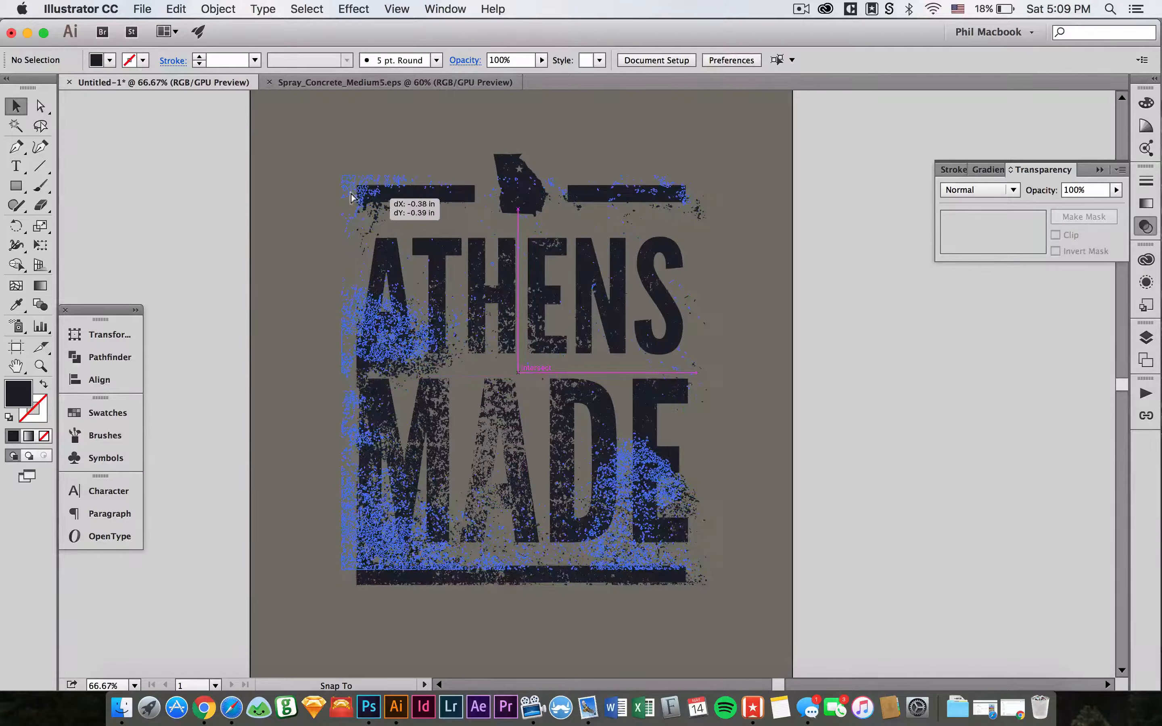
pyautogui.click(243, 184)
# - Rotate the spray texture half a turn so its dense patches fall along the design's upper and right edges
pyautogui.click(349, 331)
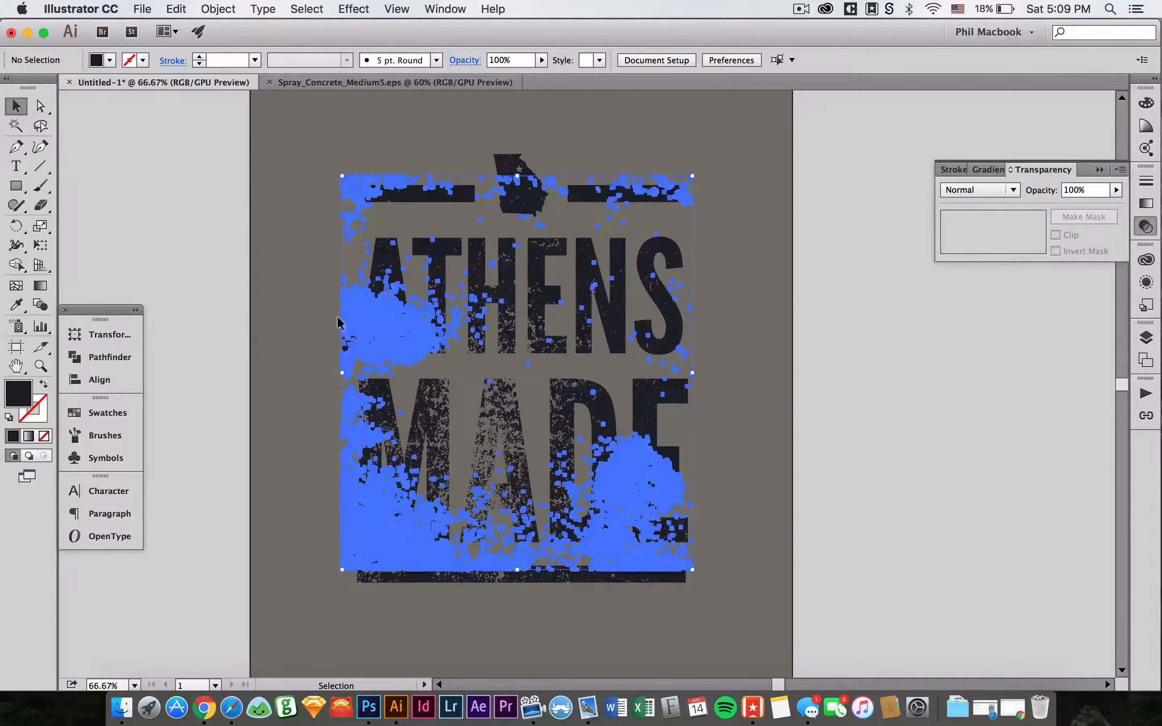
pyautogui.press('r')
pyautogui.moveTo(383, 550); pyautogui.dragTo(698, 167)
pyautogui.hotkey('shift', 'v')
pyautogui.click(777, 207)
pyautogui.click(767, 201)
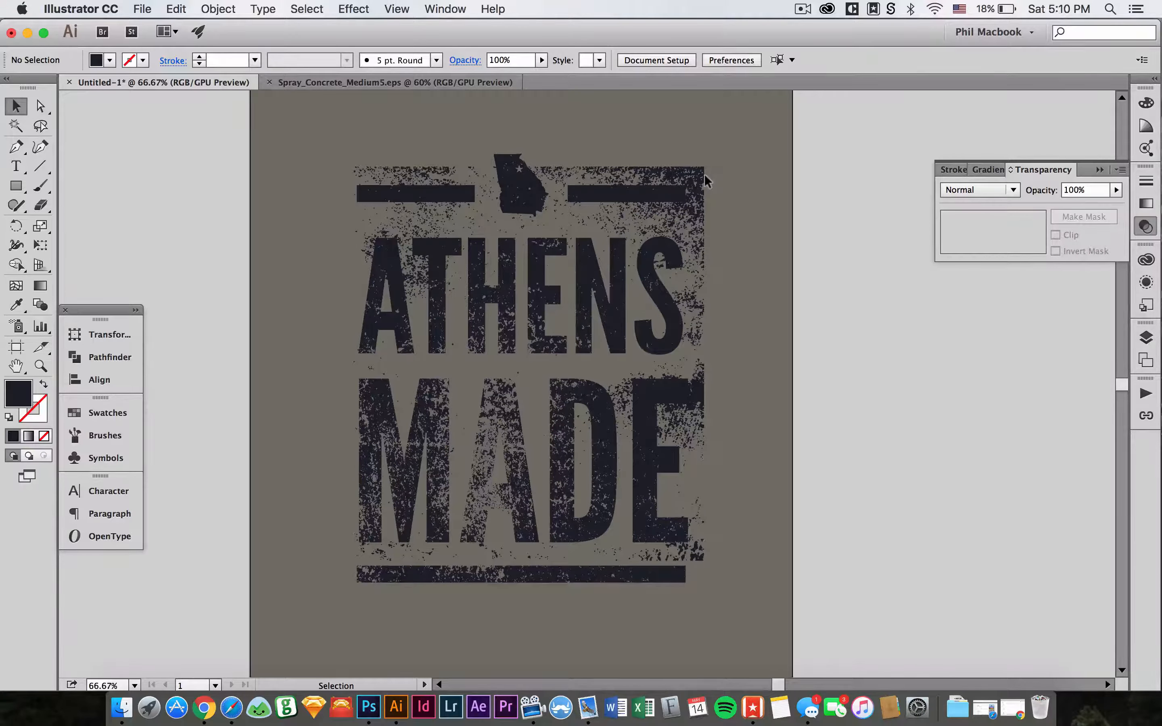
# - Move the rotated spray texture down and left so its upper and right edges line up with the bars
pyautogui.moveTo(698, 167); pyautogui.dragTo(682, 191)
pyautogui.click(755, 233)
pyautogui.hscroll(-2, 768, 230)
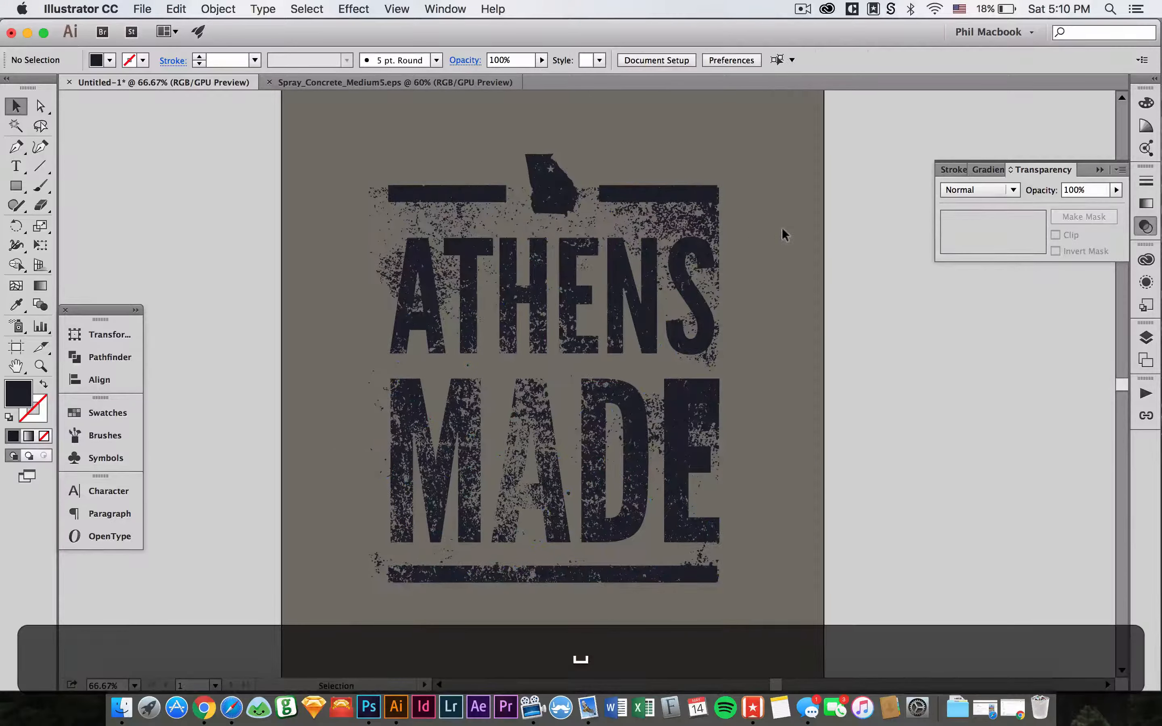
# - Isolate the spray texture group for editing, centred on the dense patch over the E of MADE
pyautogui.click(427, 216)
pyautogui.doubleClick(445, 214)
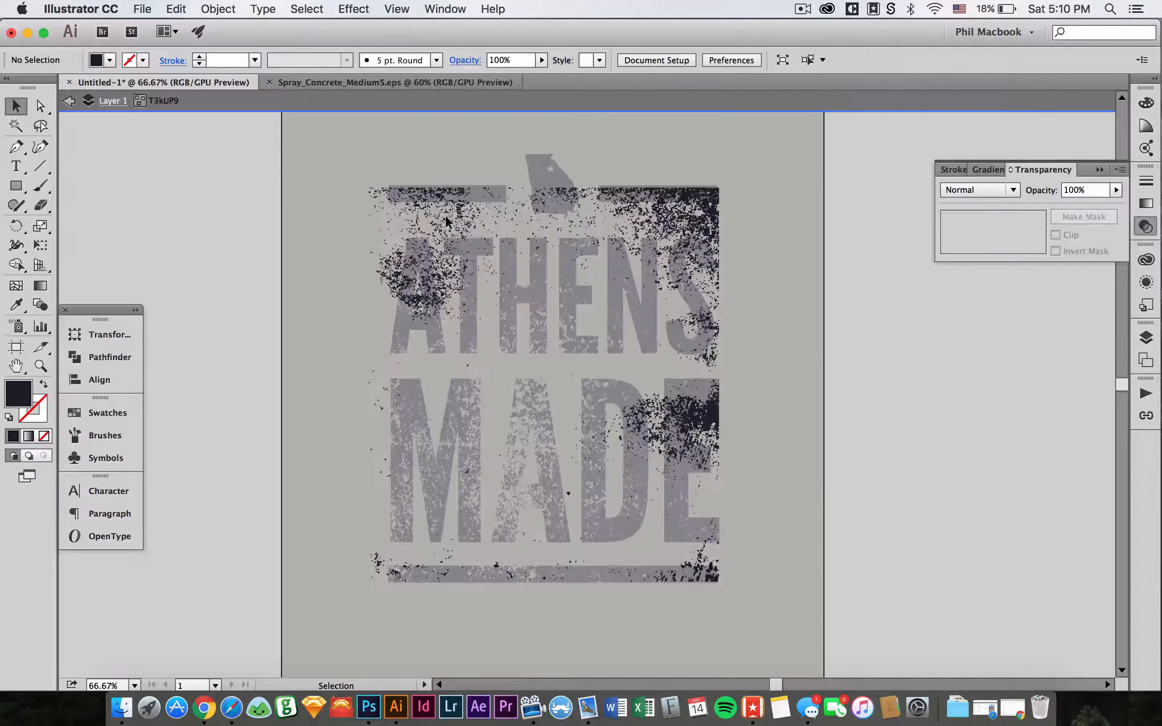
pyautogui.press('z')
pyautogui.moveTo(263, 190); pyautogui.dragTo(818, 512)
pyautogui.press('space')
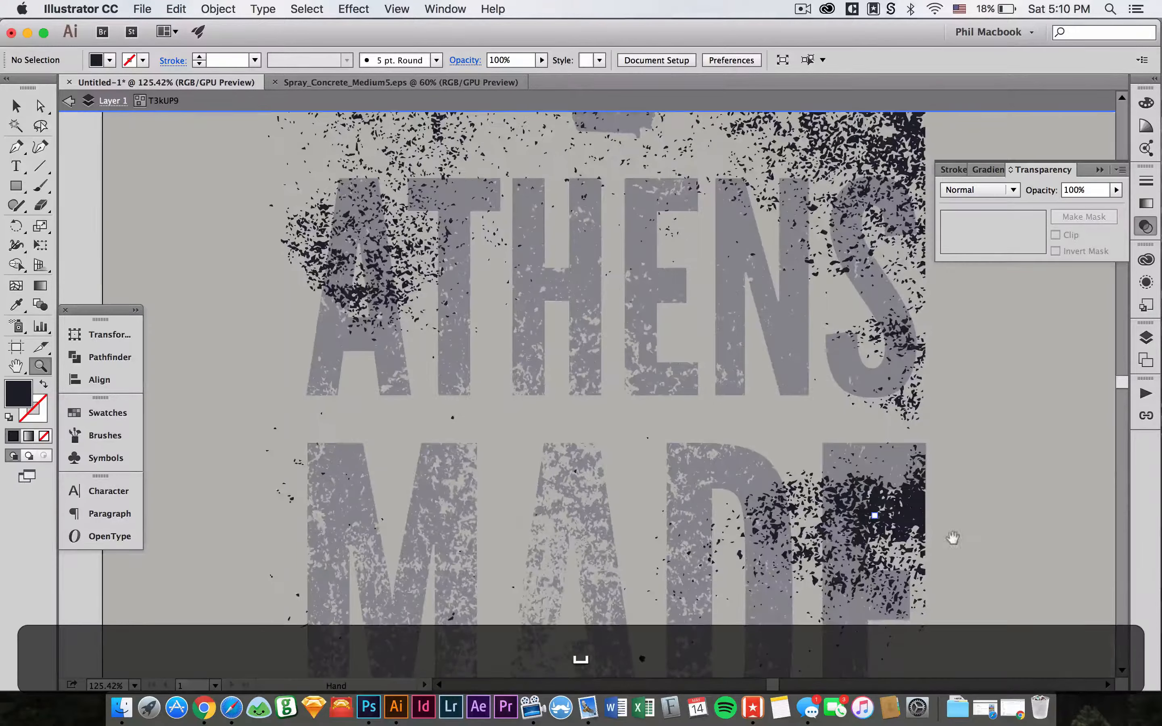
pyautogui.moveTo(951, 537); pyautogui.dragTo(682, 496)
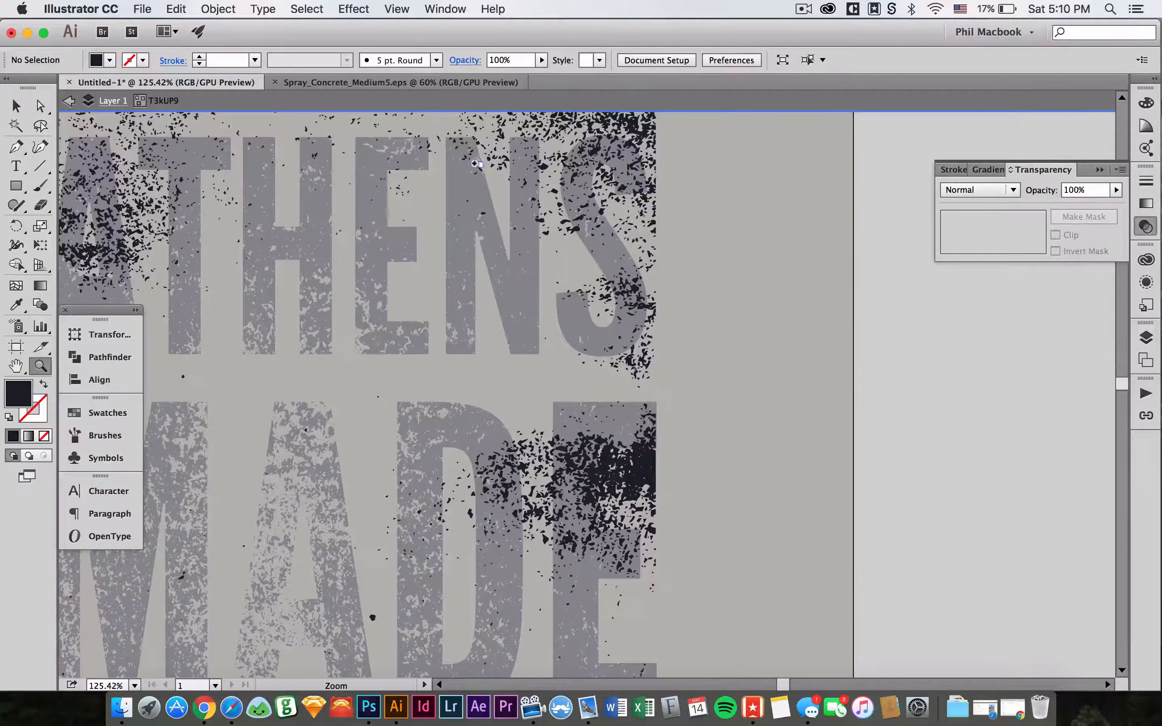
pyautogui.press('v')
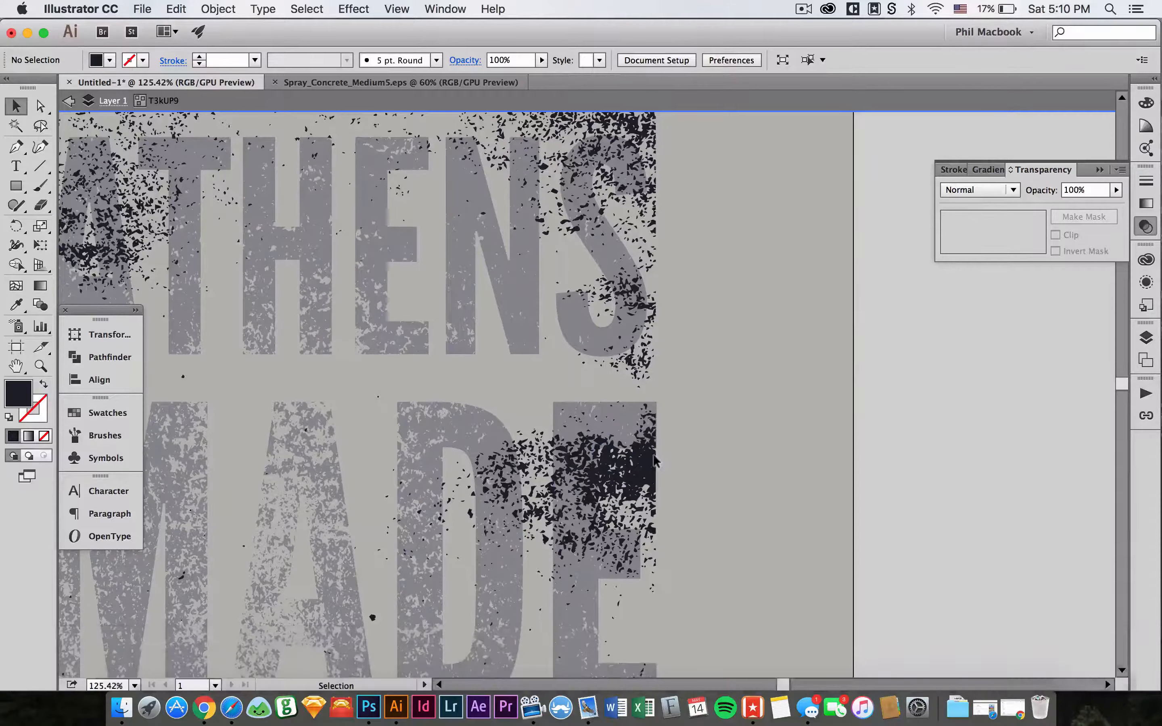
pyautogui.click(651, 455)
pyautogui.press('BackSpace')
pyautogui.press('super+z')
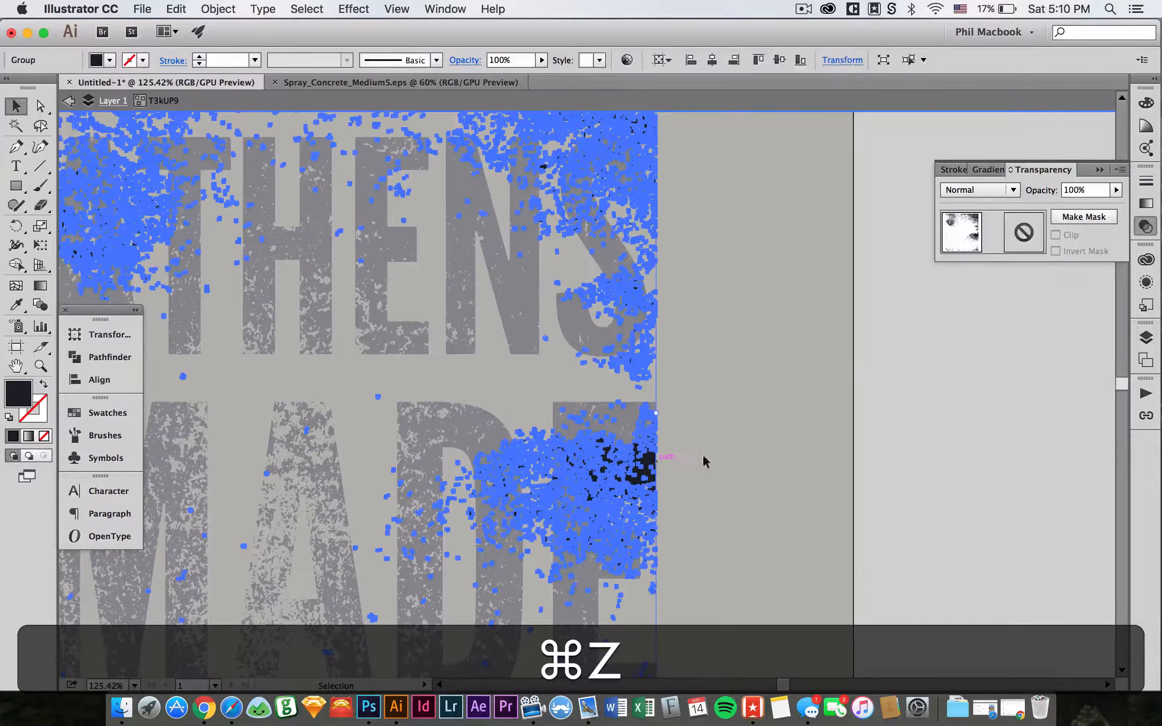
pyautogui.click(707, 455)
# - Ungroup the isolated spray texture into separate pieces and clear the selection
pyautogui.doubleClick(639, 460)
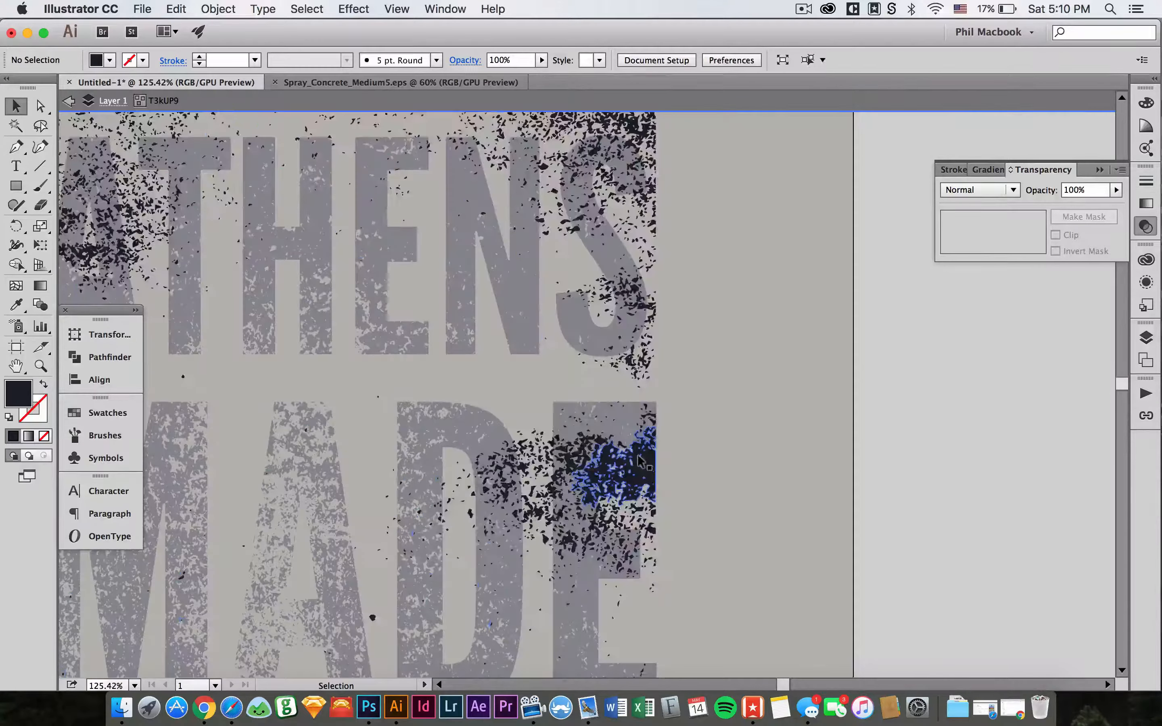
pyautogui.click(640, 459)
pyautogui.press('shift+super+g')
pyautogui.click(737, 466)
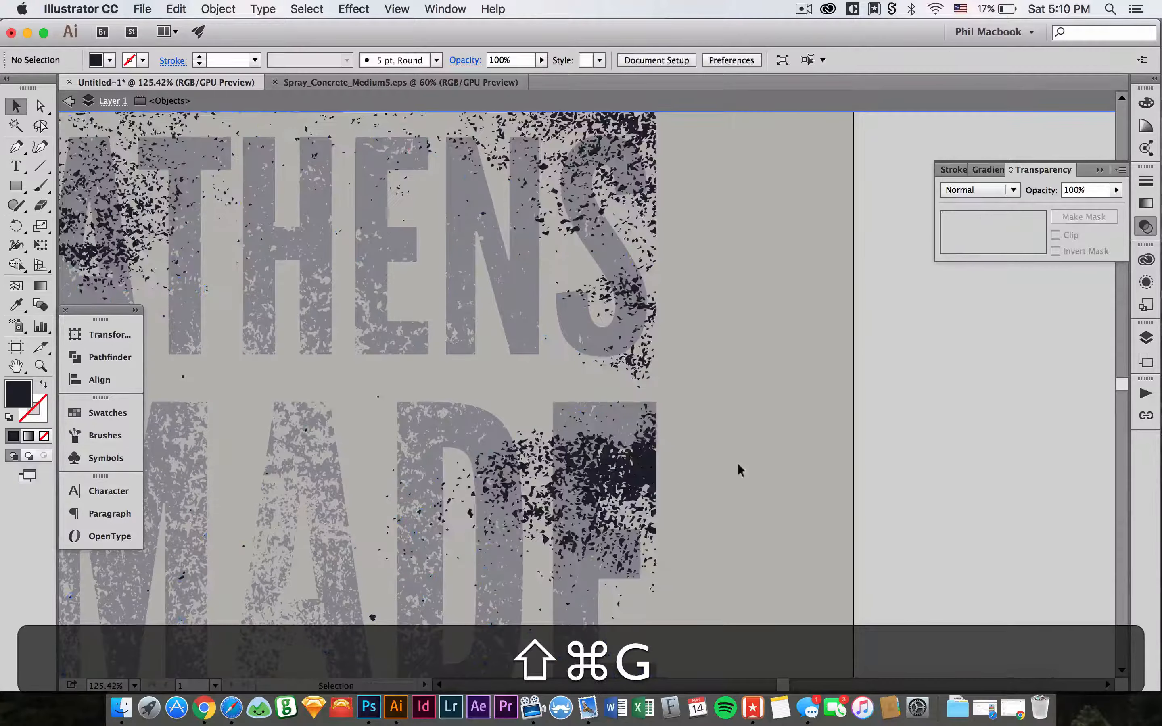
# - Delete the solid clump of spray at the outer edge of MADE's E
pyautogui.click(651, 466)
pyautogui.click(733, 484)
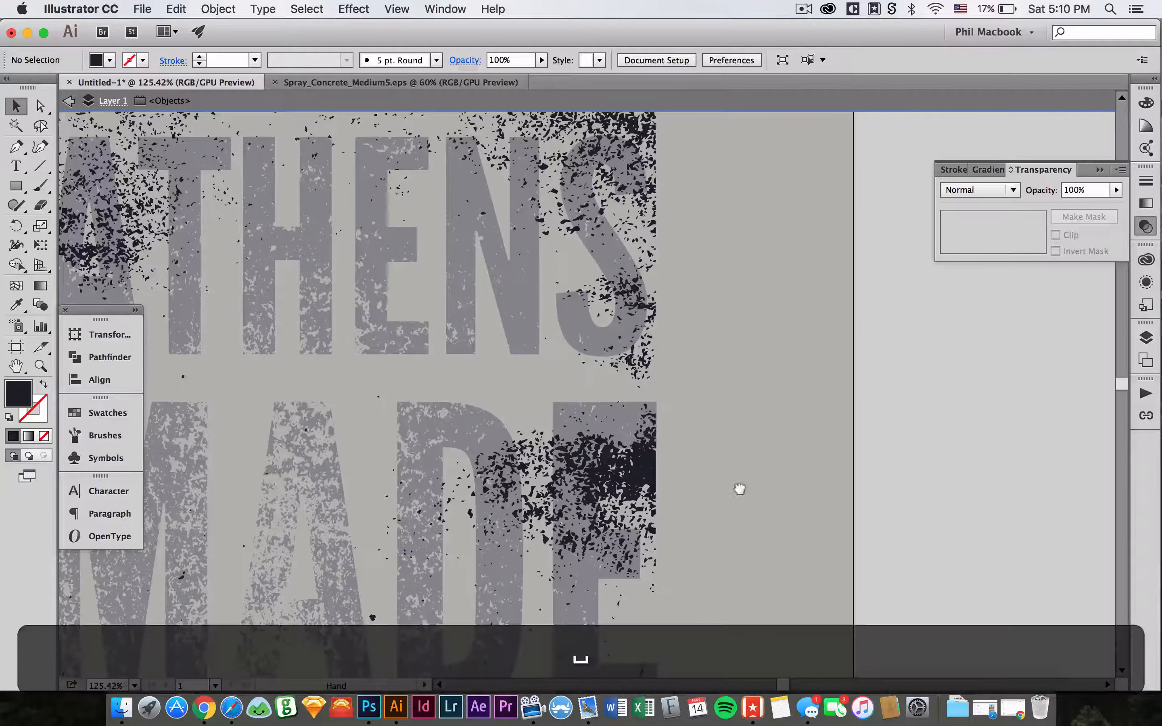
pyautogui.hscroll(-2, 739, 484)
pyautogui.click(697, 462)
pyautogui.press('BackSpace')
# - Delete the spray flecks around the middle arm of MADE's E and at the lower bar's outer right end
pyautogui.moveTo(733, 474); pyautogui.dragTo(733, 370)
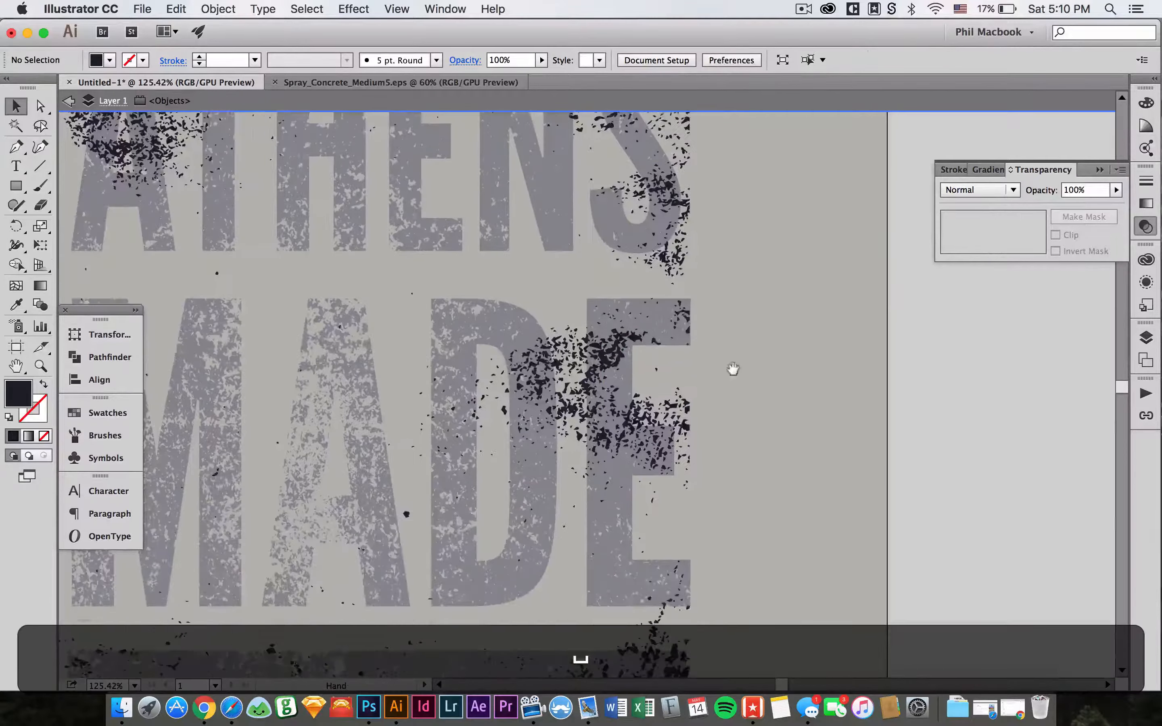
pyautogui.click(665, 429)
pyautogui.press('BackSpace')
pyautogui.scroll(-5, 720, 423)
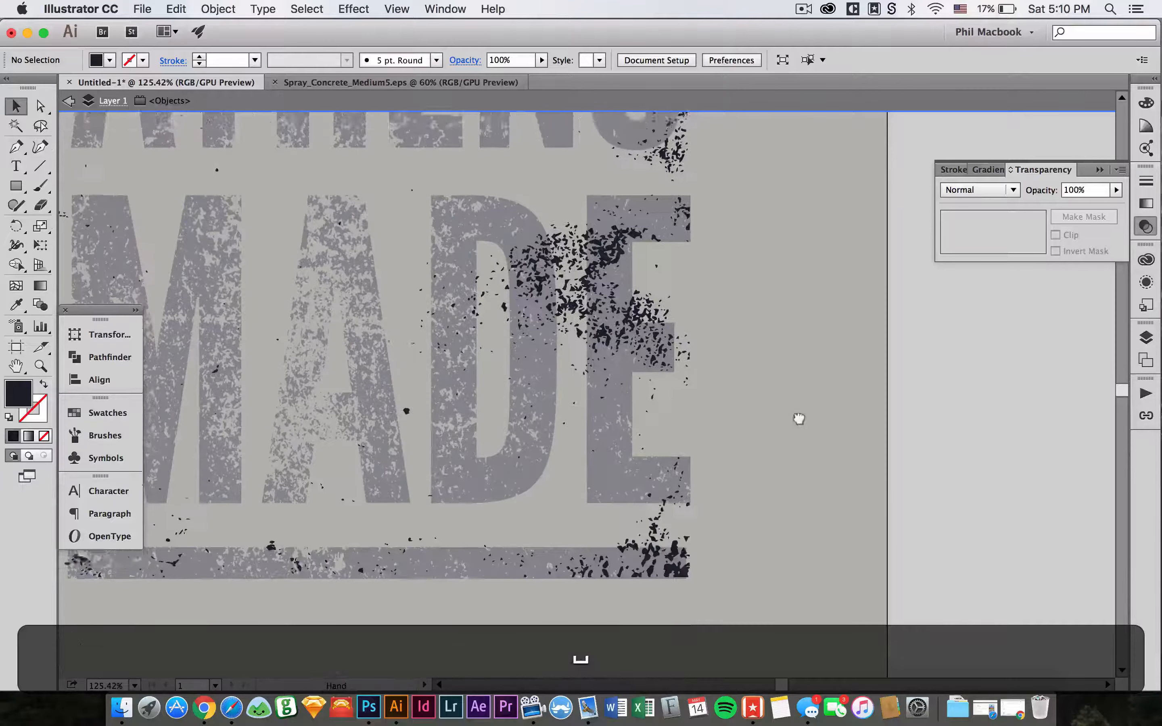
pyautogui.click(665, 349)
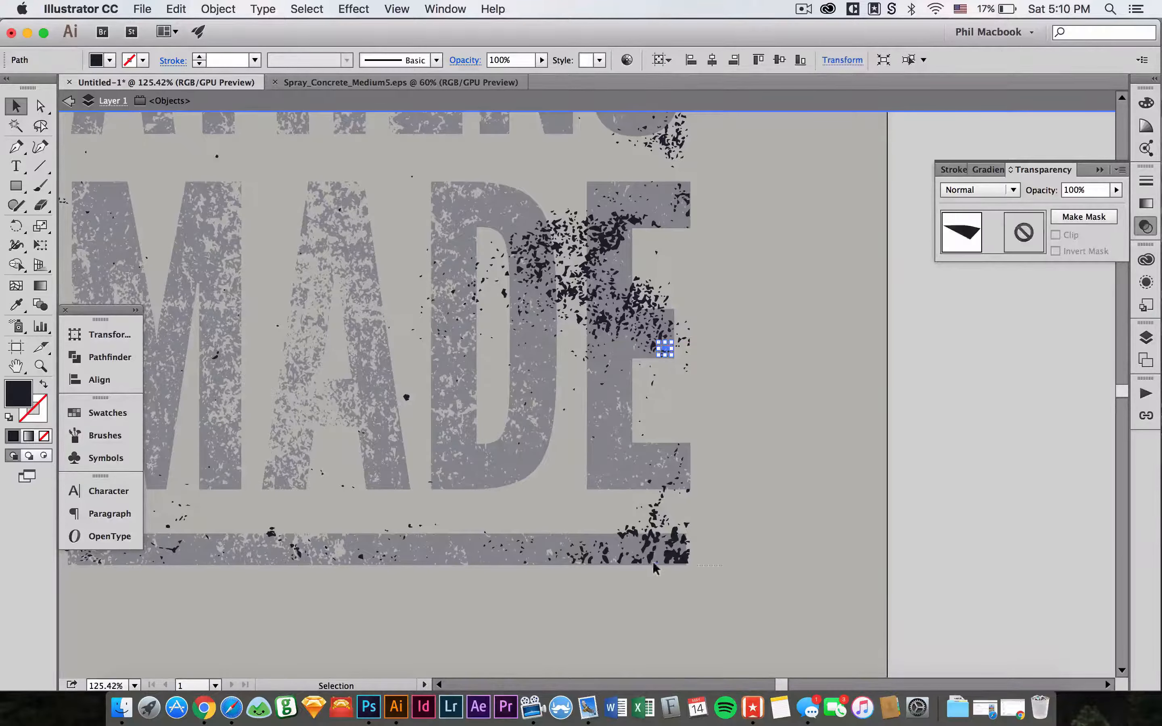
pyautogui.press('BackSpace')
# - Delete the dense spray in the design's upper right corner and along the upper right bar
pyautogui.moveTo(777, 363)
pyautogui.mouseDown()
pyautogui.moveTo(761, 492)
pyautogui.moveTo(734, 521)
pyautogui.mouseUp()
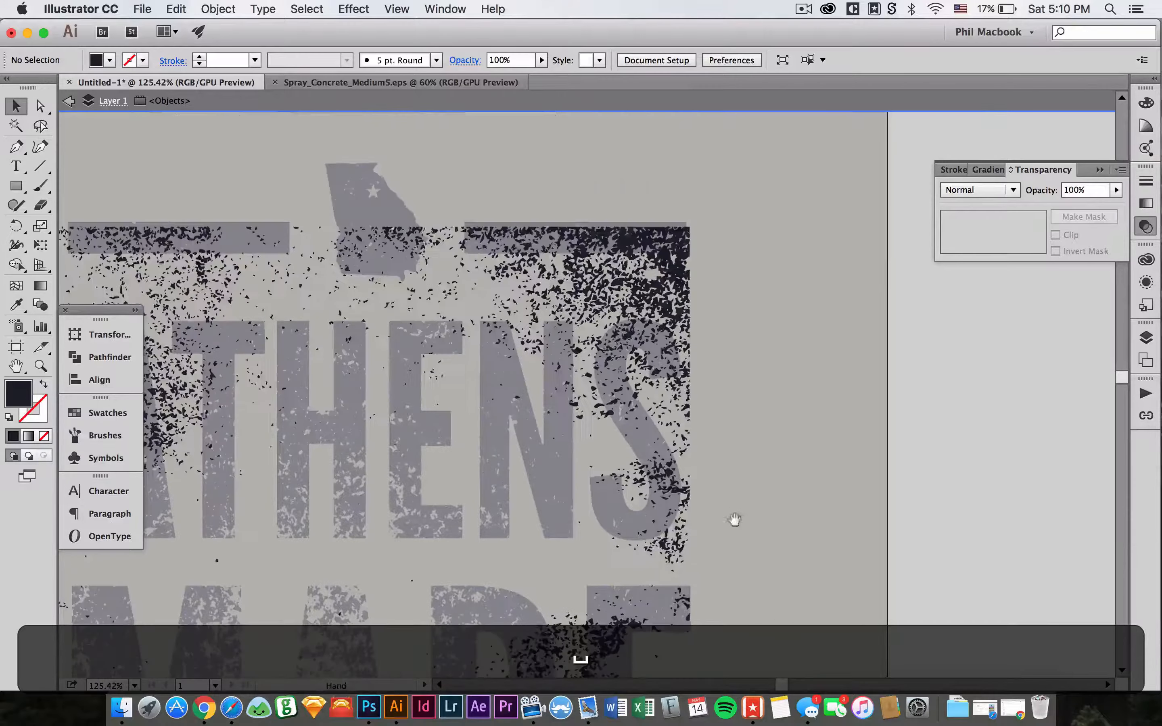
pyautogui.click(688, 254)
pyautogui.press('BackSpace')
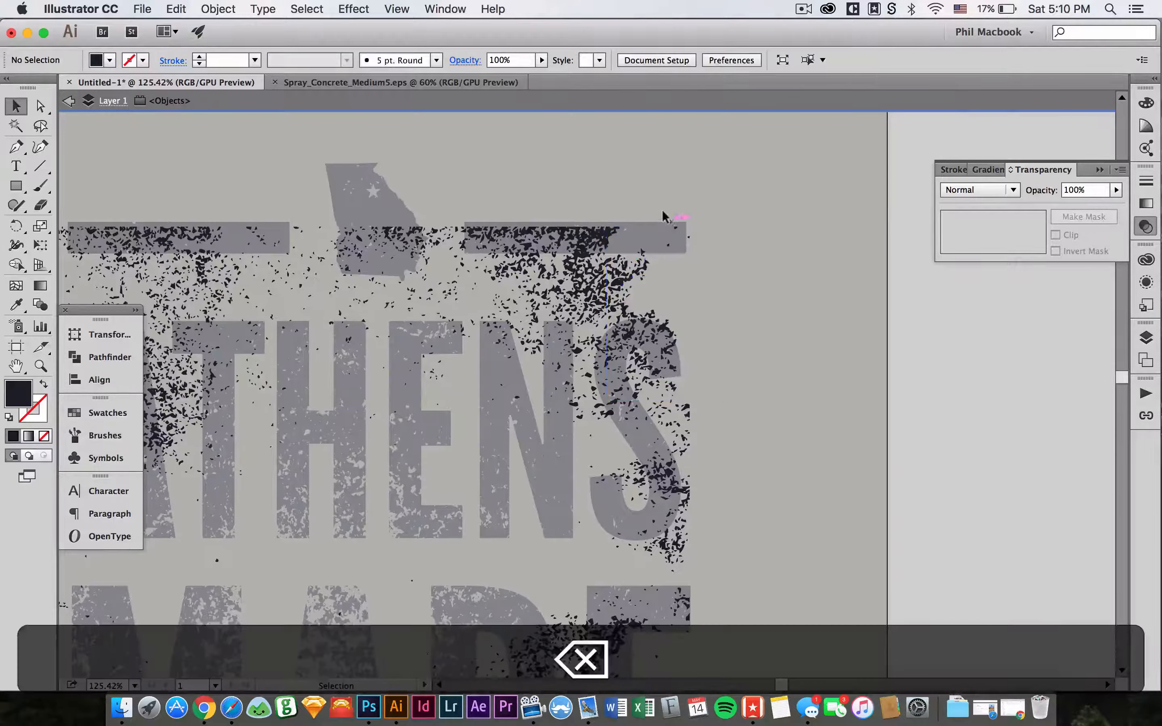
pyautogui.click(540, 227)
pyautogui.press('BackSpace')
# - Delete the stray flecks beside the Georgia shape and beyond the outer end of the upper left bar
pyautogui.press('space')
pyautogui.moveTo(468, 169); pyautogui.dragTo(633, 169)
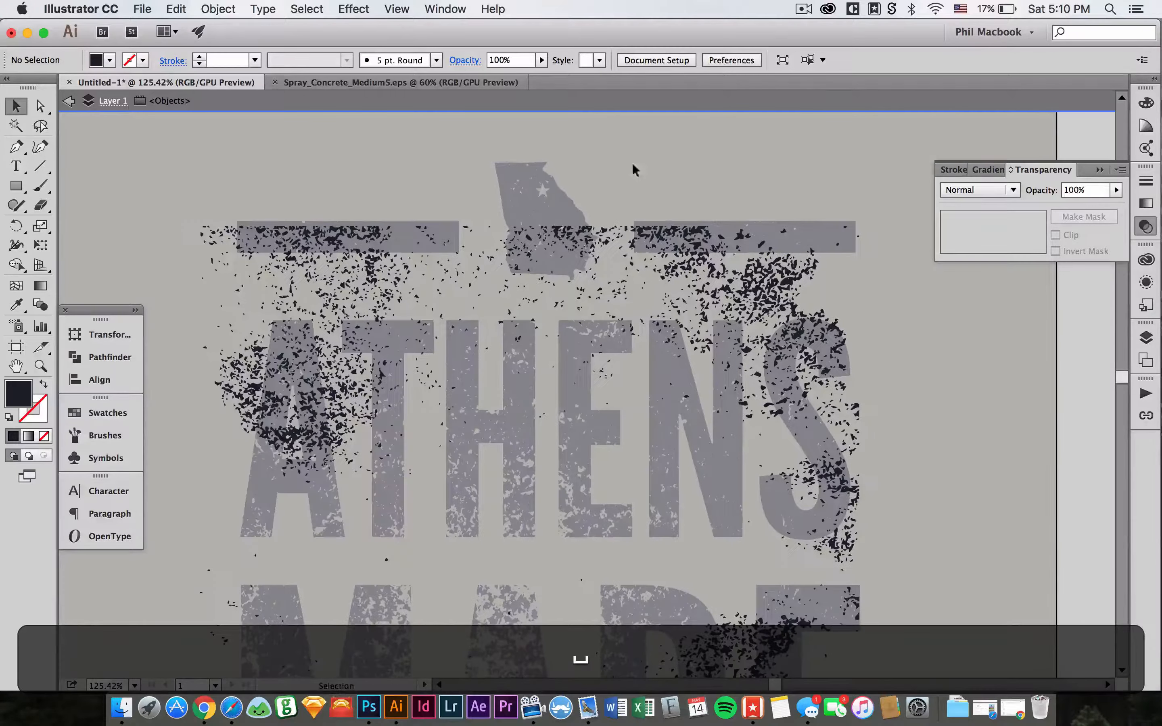
pyautogui.click(460, 229)
pyautogui.press('BackSpace')
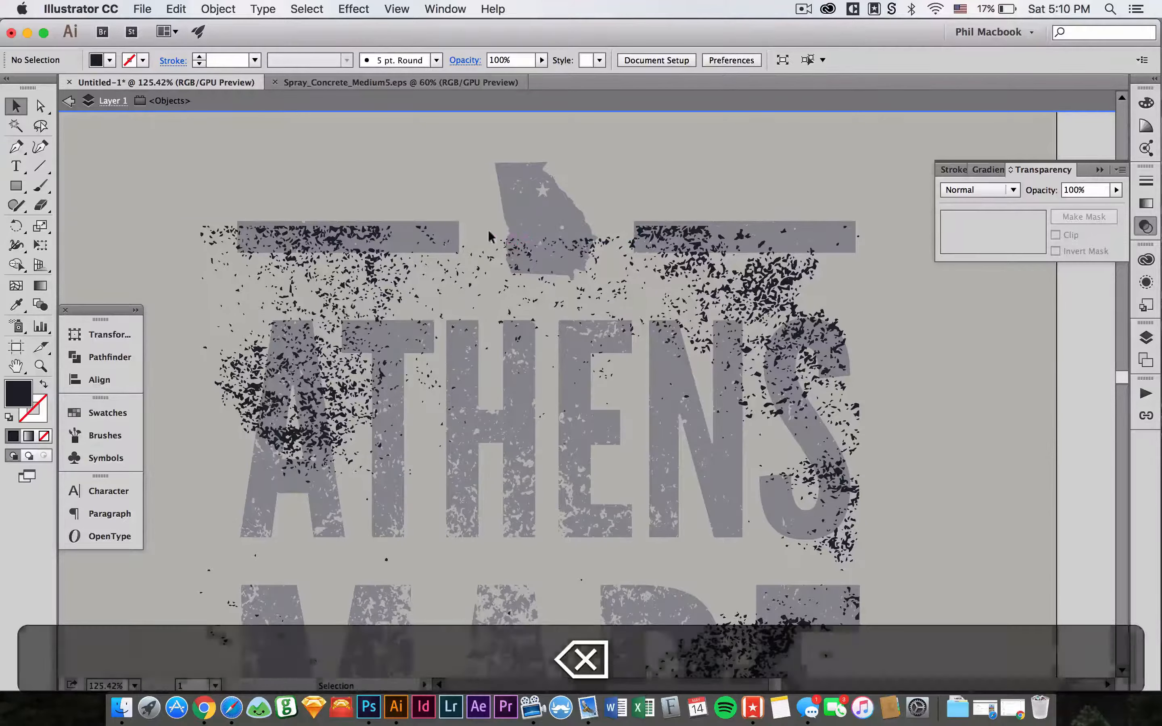
pyautogui.click(508, 244)
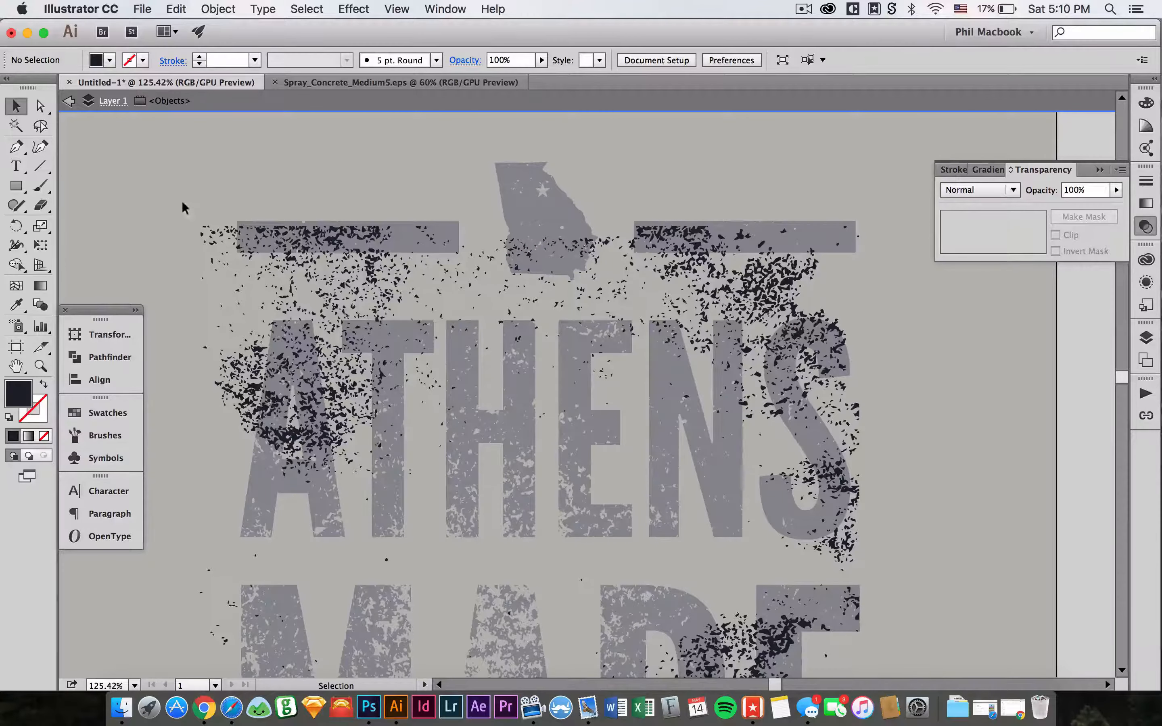
pyautogui.press('BackSpace')
pyautogui.press('space')
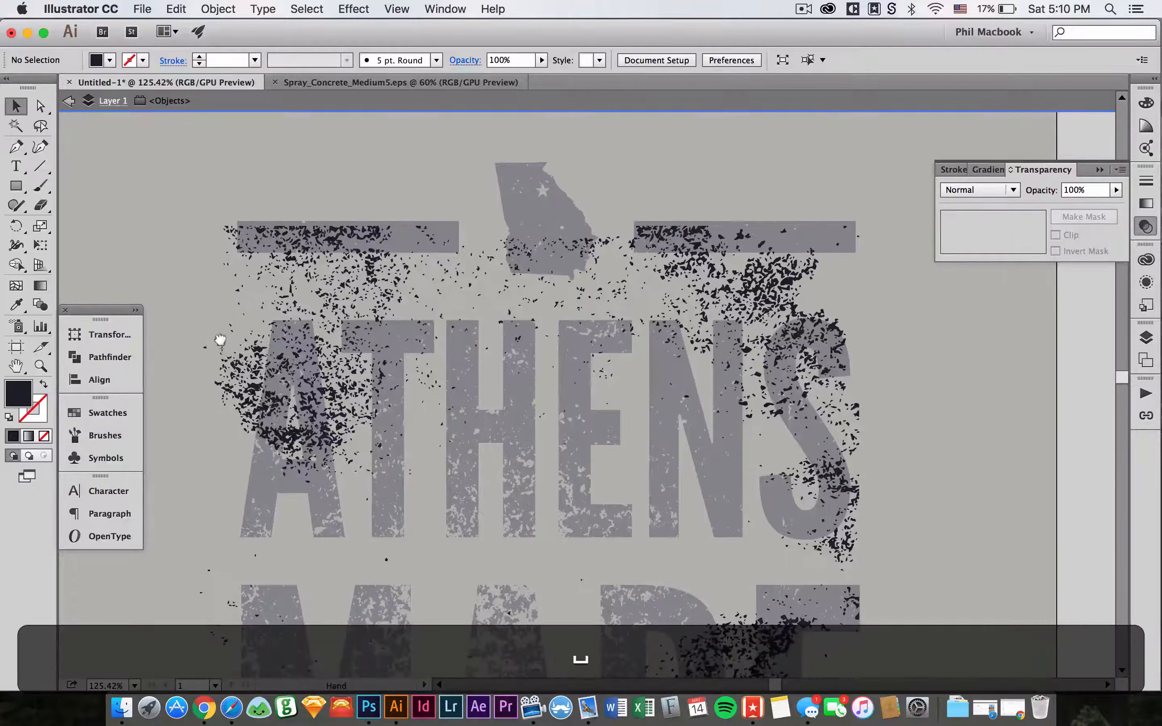
# - Move the scattered flecks around MADE's M across toward the A
pyautogui.moveTo(221, 341); pyautogui.dragTo(258, 263)
pyautogui.moveTo(331, 464); pyautogui.dragTo(337, 320)
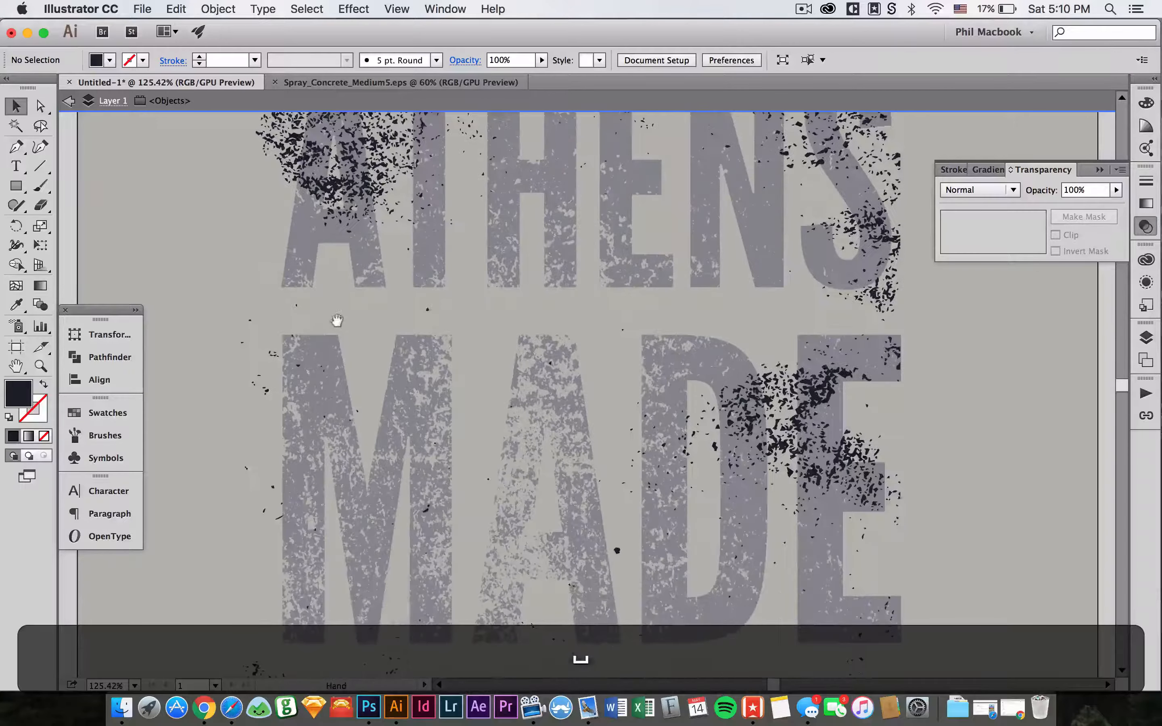
pyautogui.moveTo(233, 365); pyautogui.dragTo(455, 534)
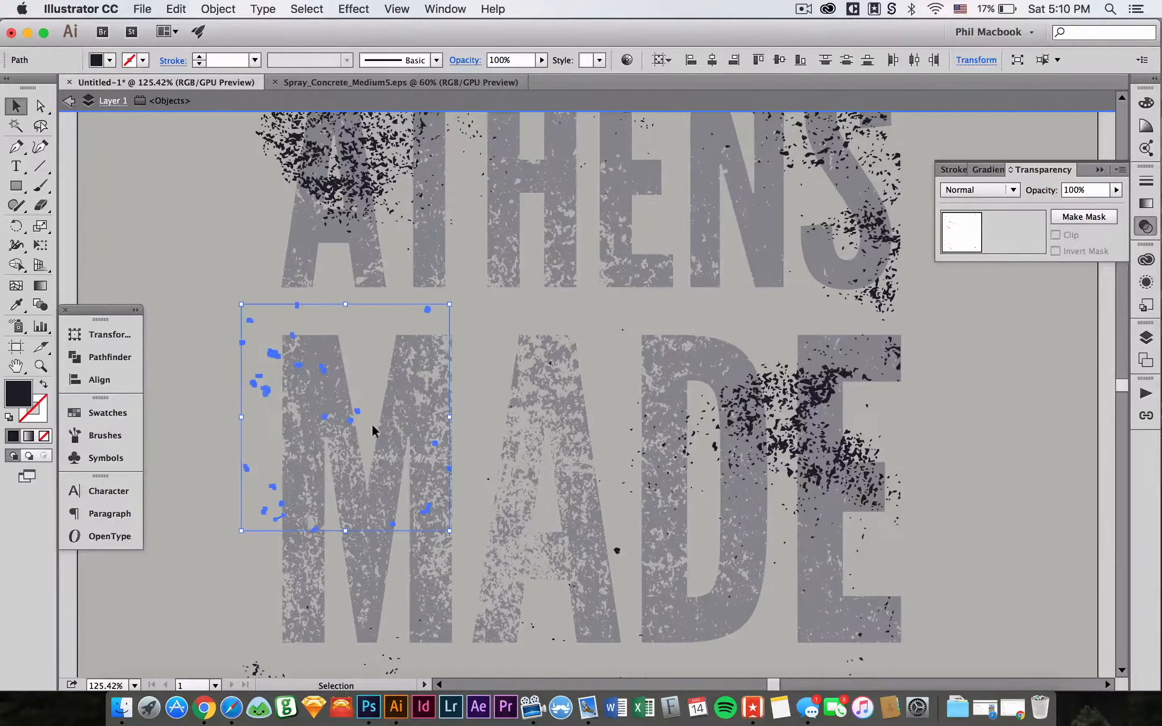
pyautogui.moveTo(354, 405); pyautogui.dragTo(540, 392)
pyautogui.click(247, 325)
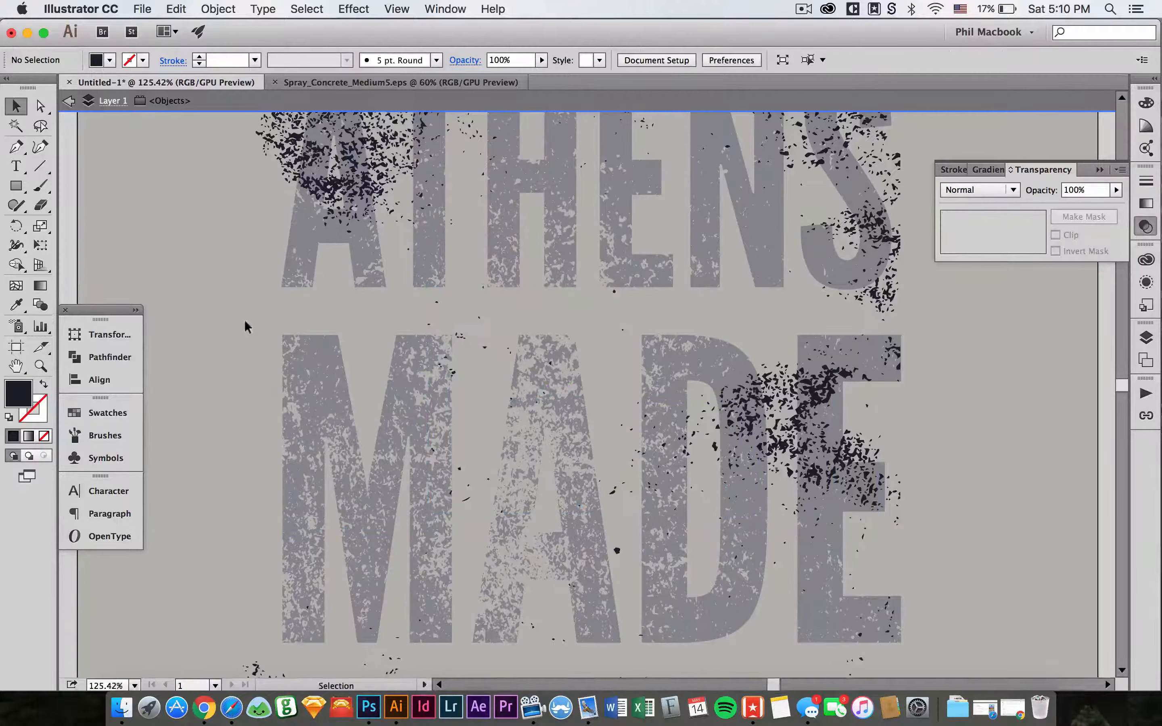
# - Move the flecks at the lower bar's left end up and right over the base of the M and A
pyautogui.moveTo(307, 403); pyautogui.dragTo(309, 234)
pyautogui.click(333, 523)
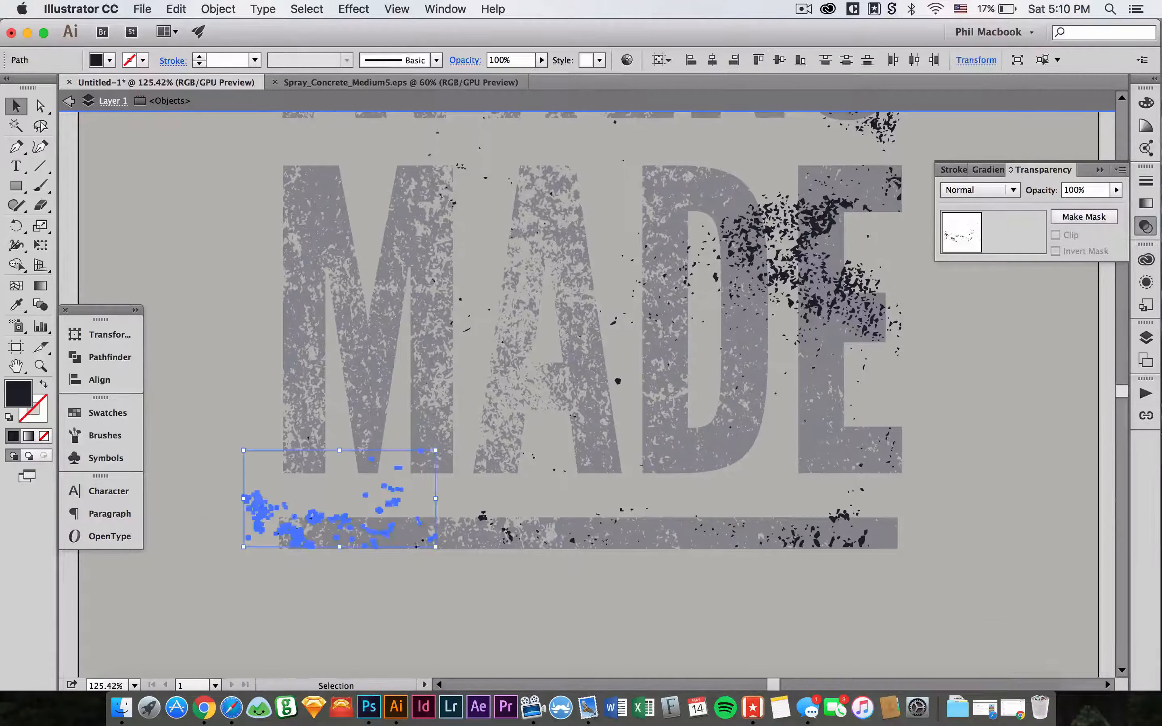
pyautogui.moveTo(378, 527); pyautogui.dragTo(485, 433)
# - Move the dense spray patch over MADE's D and E up and left into the gap beneath ATHENS
pyautogui.click(576, 188)
pyautogui.moveTo(576, 189); pyautogui.dragTo(667, 506)
pyautogui.moveTo(634, 495); pyautogui.dragTo(607, 412)
pyautogui.click(697, 459)
pyautogui.moveTo(723, 524); pyautogui.dragTo(646, 466)
pyautogui.moveTo(676, 482); pyautogui.dragTo(619, 468)
pyautogui.click(766, 292)
pyautogui.moveTo(767, 291); pyautogui.dragTo(808, 506)
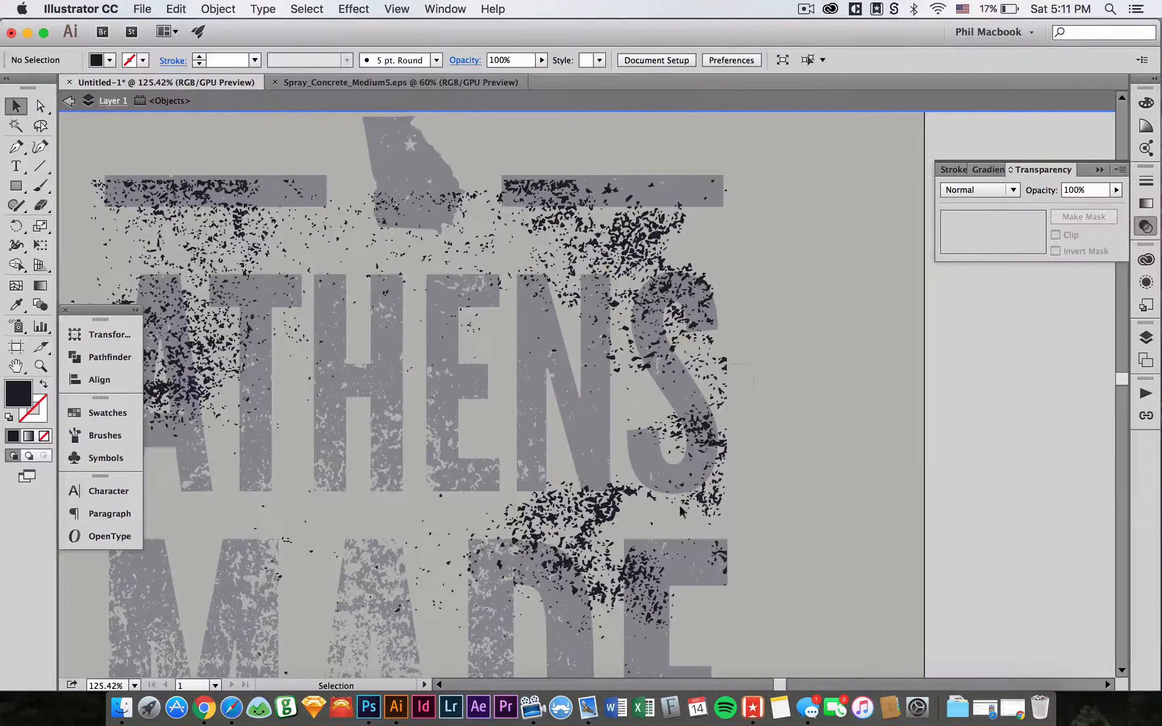
# - Move the spray cluster at the outer edge of ATHENS's S to between the E and N
pyautogui.moveTo(679, 505); pyautogui.dragTo(658, 507)
pyautogui.moveTo(684, 423); pyautogui.dragTo(404, 381)
pyautogui.moveTo(411, 377); pyautogui.dragTo(501, 389)
pyautogui.click(803, 407)
# - Move a small set of flecks onto the top of the Georgia shape and rotate them
pyautogui.moveTo(788, 355); pyautogui.dragTo(846, 404)
pyautogui.moveTo(407, 315); pyautogui.dragTo(515, 231)
pyautogui.press('r')
pyautogui.moveTo(525, 181); pyautogui.dragTo(377, 178)
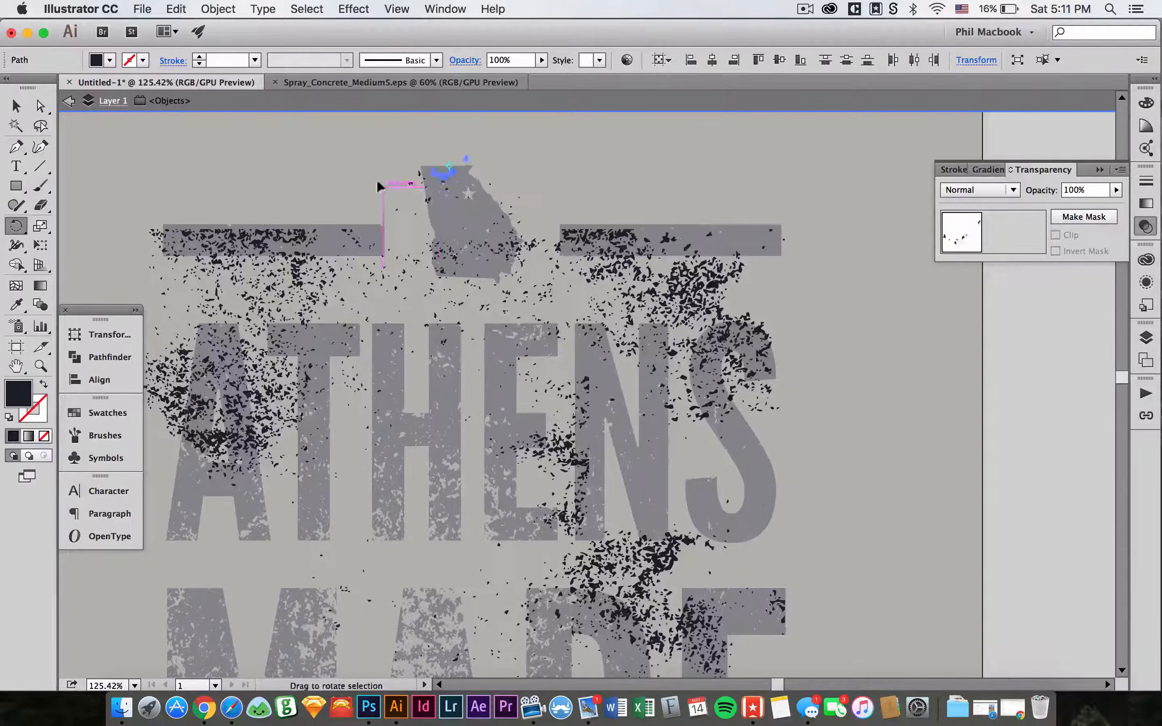
# - Deselect the rotated flecks and leave isolation mode to show the whole design
pyautogui.press('v')
pyautogui.click(377, 178)
pyautogui.moveTo(182, 239); pyautogui.dragTo(283, 239)
pyautogui.moveTo(955, 457); pyautogui.dragTo(844, 436)
pyautogui.press('Escape')
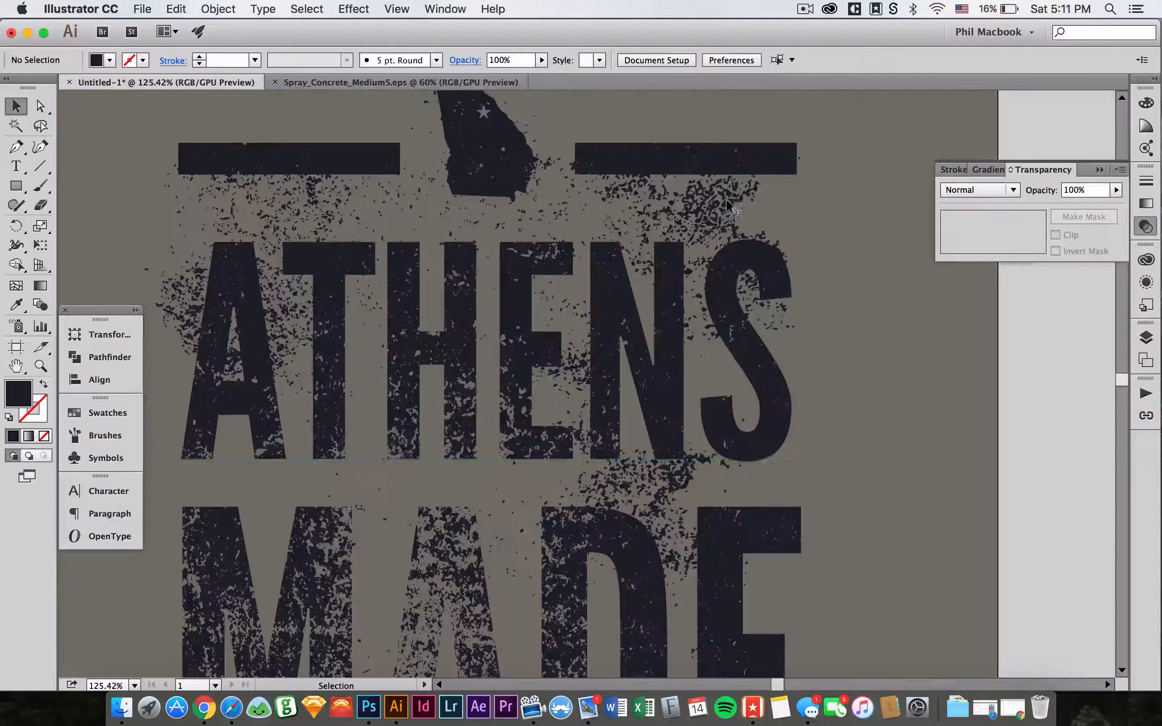
pyautogui.press('super+minus')
pyautogui.press('super+minus')
pyautogui.click(743, 287)
pyautogui.press('super+2')
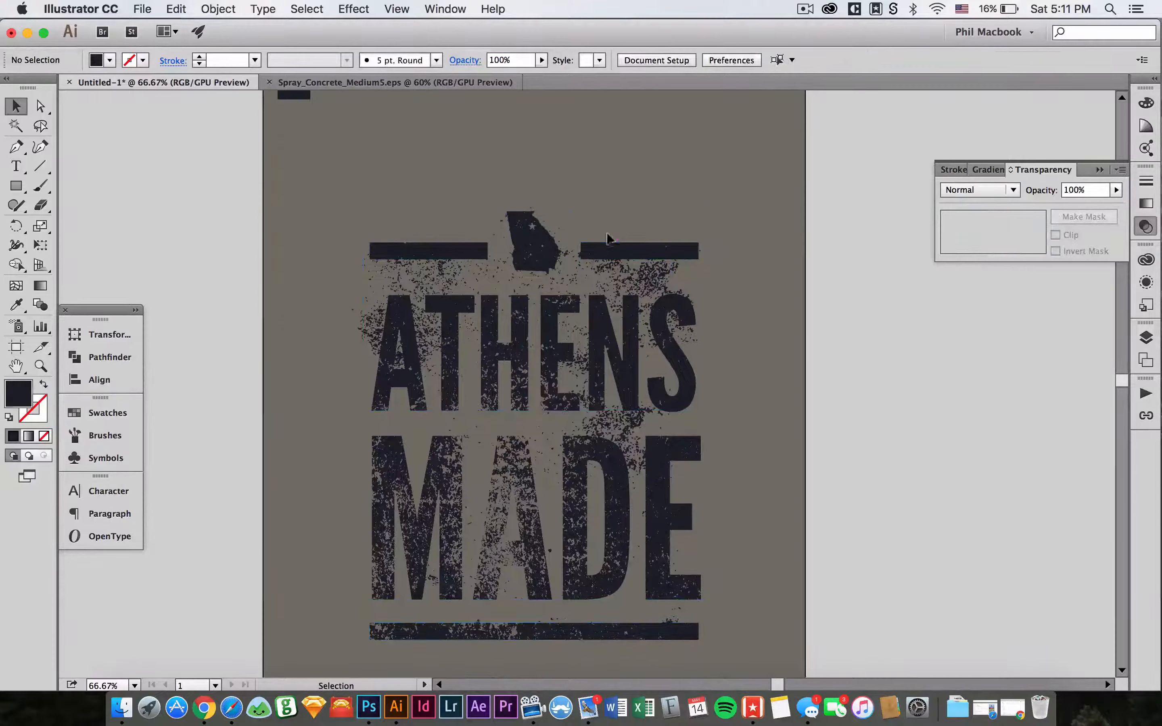
# - Isolate the spray group again and delete flecks from the dense patch just beneath the upper right bar
pyautogui.moveTo(606, 232); pyautogui.dragTo(763, 677)
pyautogui.scroll(4, 786, 359)
pyautogui.doubleClick(667, 317)
pyautogui.moveTo(697, 305); pyautogui.dragTo(749, 305)
pyautogui.click(596, 275)
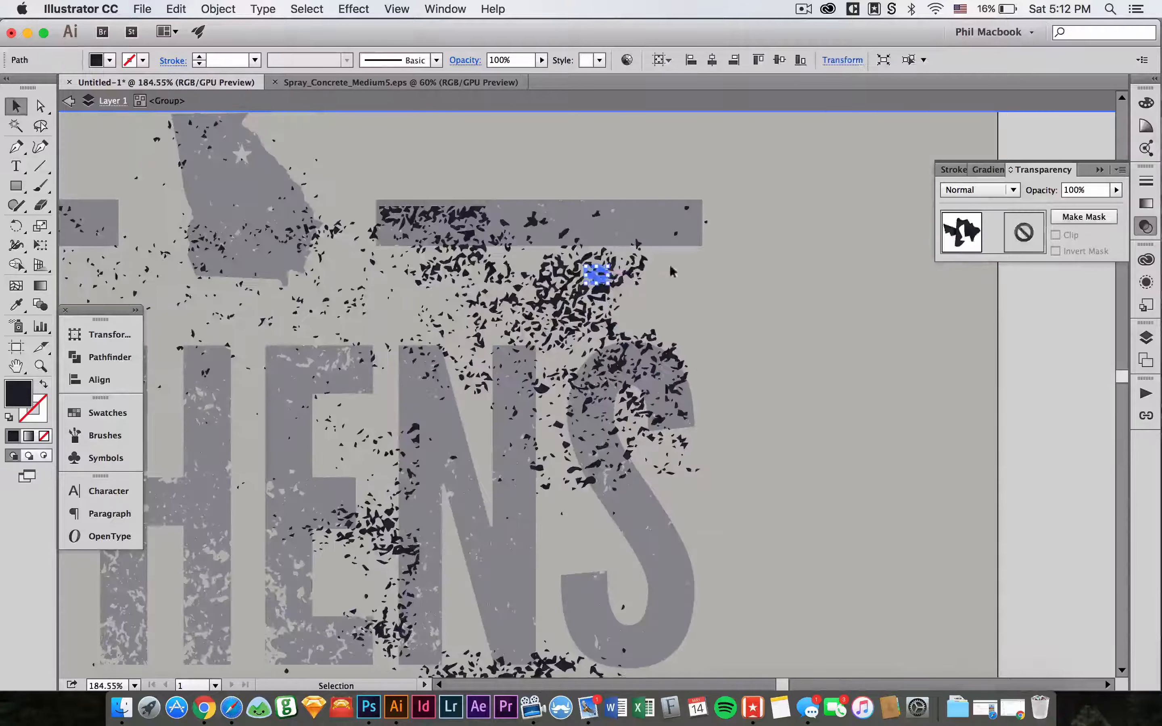
pyautogui.press('Delete')
pyautogui.moveTo(566, 306); pyautogui.dragTo(616, 267)
pyautogui.click(614, 267)
pyautogui.press('Delete')
# - Use the Lasso tool to select and delete flecks around the upper right bar
pyautogui.click(40, 126)
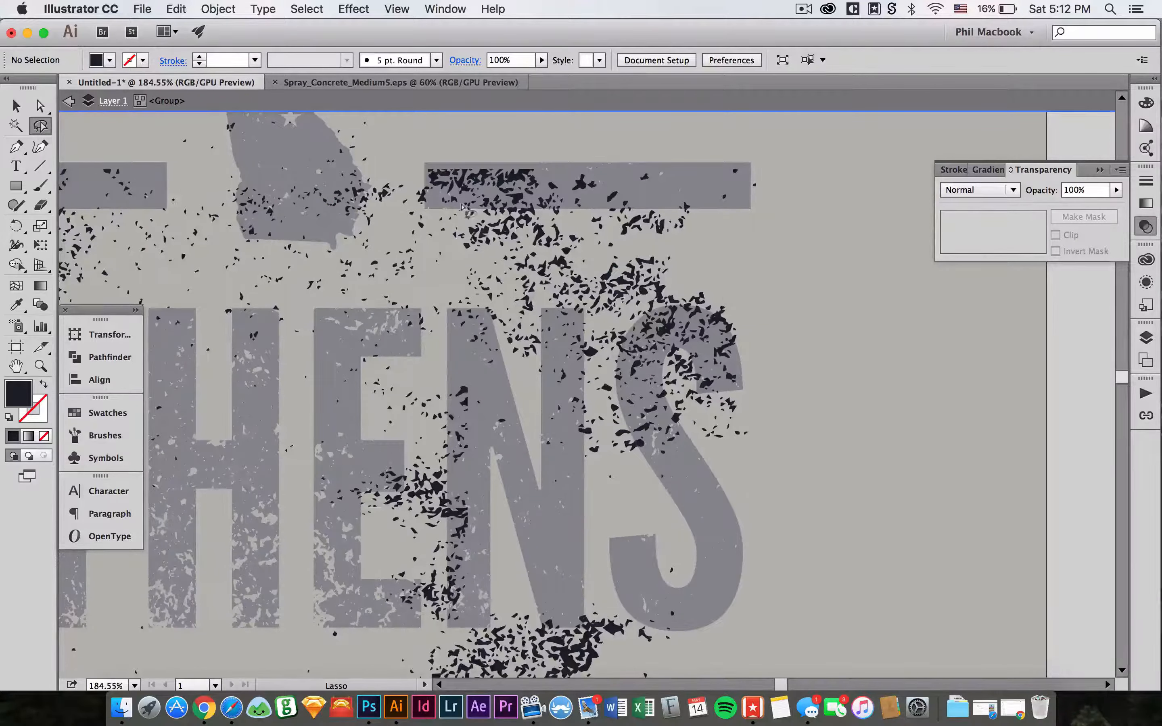
pyautogui.scroll(-1, 462, 208)
pyautogui.hscroll(-2, 462, 207)
pyautogui.moveTo(612, 191); pyautogui.dragTo(485, 209)
pyautogui.moveTo(739, 177); pyautogui.dragTo(682, 189)
pyautogui.press('Delete')
# - Lasso a patch of spray texture, paste it over the ATHENS lettering, and group the pasted pieces
pyautogui.moveTo(623, 295); pyautogui.dragTo(709, 309)
pyautogui.moveTo(690, 621); pyautogui.dragTo(728, 342)
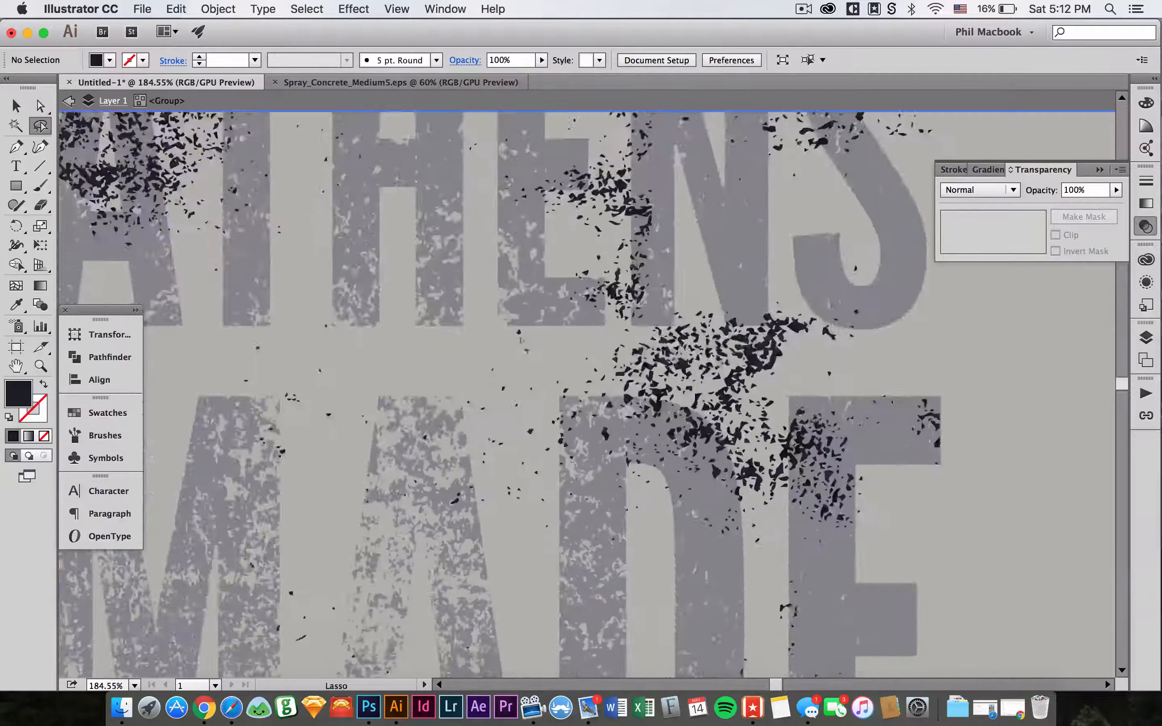
pyautogui.moveTo(364, 202); pyautogui.dragTo(628, 414)
pyautogui.moveTo(504, 216)
pyautogui.mouseDown()
pyautogui.moveTo(388, 240)
pyautogui.moveTo(499, 211)
pyautogui.mouseUp()
pyautogui.press('super+x')
pyautogui.press('v')
pyautogui.scroll(-2, 552, 327)
pyautogui.press('super+v')
pyautogui.press('super+t')
pyautogui.press('super+t')
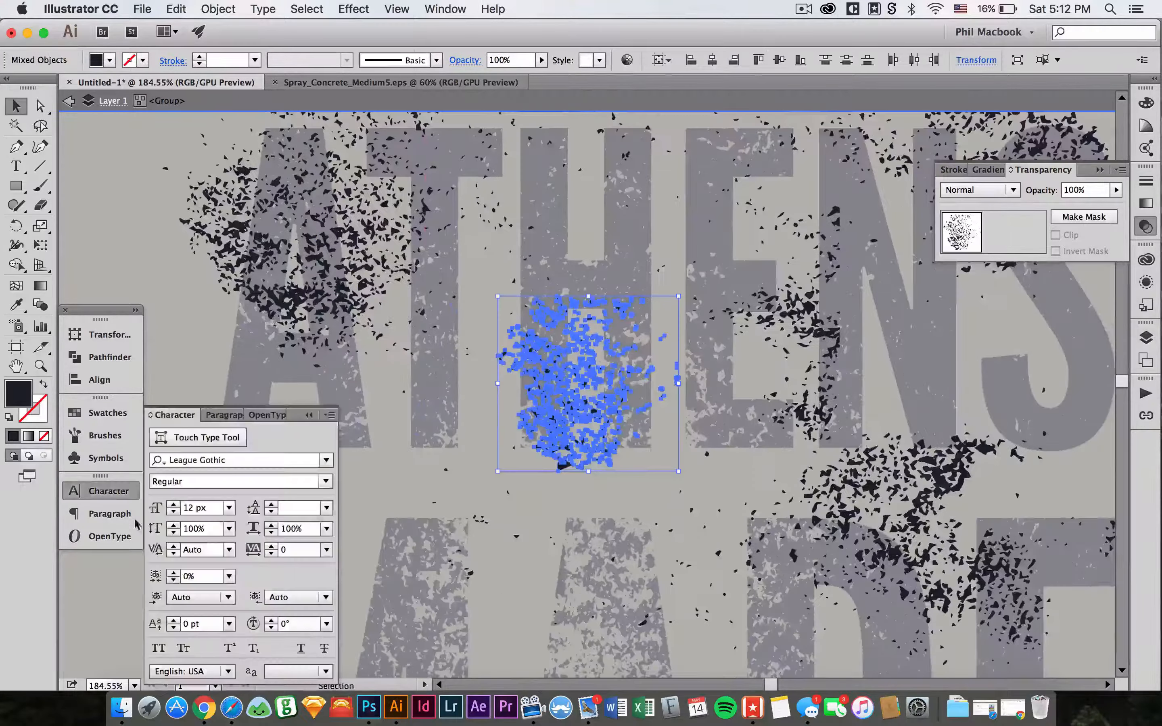
pyautogui.press('super+g')
# - Move the pasted spray group down and left onto MADE's M and exit isolation mode
pyautogui.scroll(-4, 587, 336)
pyautogui.moveTo(578, 120)
pyautogui.mouseDown()
pyautogui.moveTo(308, 504)
pyautogui.moveTo(313, 450)
pyautogui.mouseUp()
pyautogui.press('Escape')
pyautogui.press('super+minus')
pyautogui.press('super+minus')
pyautogui.press('super+minus')
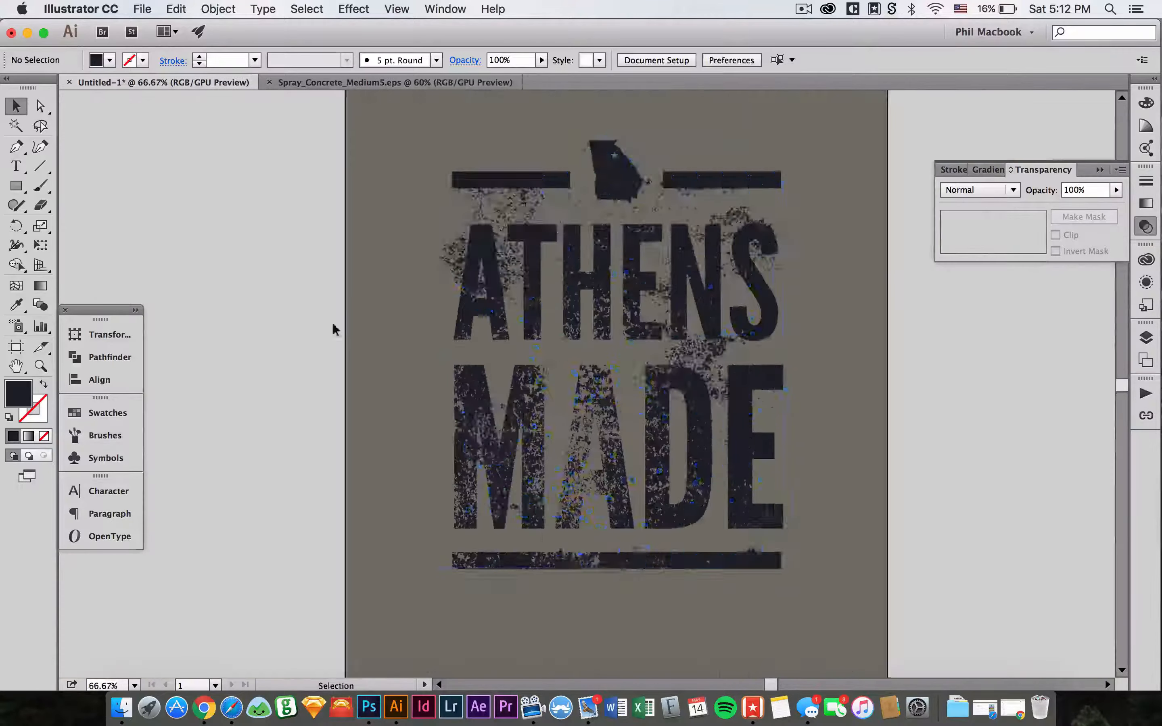
# - Isolate the pasted spray group on MADE's M and spread its clusters of flecks apart
pyautogui.doubleClick(477, 449)
pyautogui.moveTo(470, 458); pyautogui.dragTo(521, 458)
pyautogui.moveTo(689, 469); pyautogui.dragTo(596, 380)
pyautogui.moveTo(538, 336); pyautogui.dragTo(552, 189)
pyautogui.scroll(4, 563, 247)
pyautogui.doubleClick(514, 283)
pyautogui.moveTo(513, 283); pyautogui.dragTo(621, 203)
pyautogui.moveTo(560, 274); pyautogui.dragTo(569, 350)
pyautogui.click(505, 158)
pyautogui.moveTo(545, 196); pyautogui.dragTo(505, 262)
pyautogui.moveTo(478, 298); pyautogui.dragTo(515, 272)
pyautogui.moveTo(554, 300); pyautogui.dragTo(628, 276)
# - Move a cluster of flecks up and right, above the notch of MADE's M
pyautogui.press('super+space')
pyautogui.moveTo(588, 321); pyautogui.dragTo(508, 432)
pyautogui.moveTo(525, 384); pyautogui.dragTo(747, 195)
pyautogui.scroll(-1, 710, 226)
pyautogui.moveTo(550, 329); pyautogui.dragTo(597, 306)
pyautogui.press('Down')
# - Nudge the small set of flecks at the top of the M's left stem right and down
pyautogui.moveTo(514, 268); pyautogui.dragTo(461, 305)
pyautogui.press('Right')
pyautogui.press('Right')
pyautogui.press('Right')
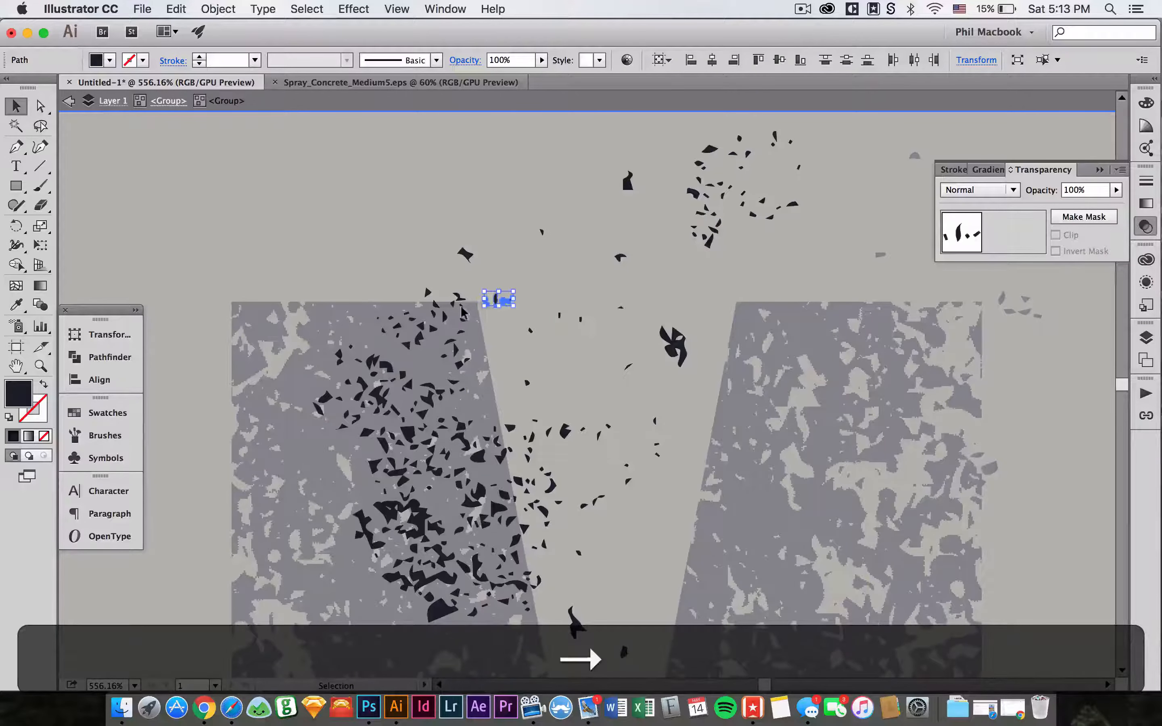
pyautogui.press('Down')
pyautogui.press('Down')
pyautogui.press('Right')
pyautogui.press('Down')
# - Exit the isolated spray groups and centre the whole design for review
pyautogui.press('super+minus')
pyautogui.press('super+minus')
pyautogui.press('super+minus')
pyautogui.press('super+minus')
pyautogui.press('super+minus')
pyautogui.press('super+minus')
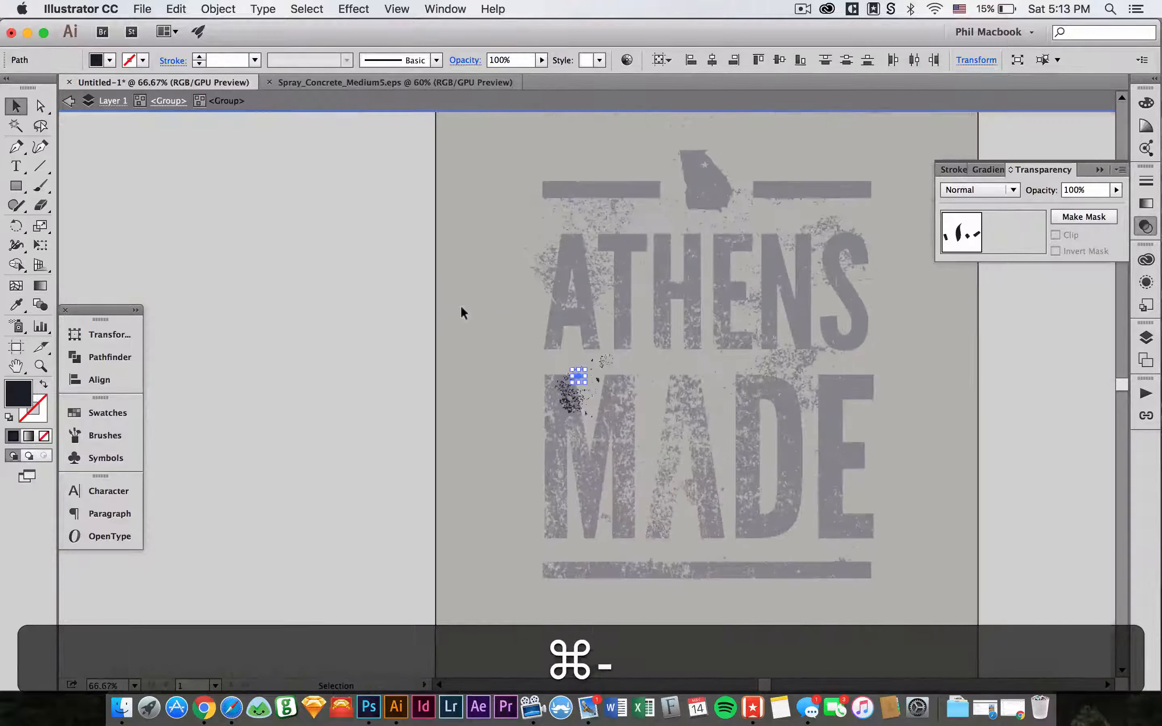
pyautogui.doubleClick(462, 311)
pyautogui.press('space')
pyautogui.moveTo(498, 395); pyautogui.dragTo(381, 408)
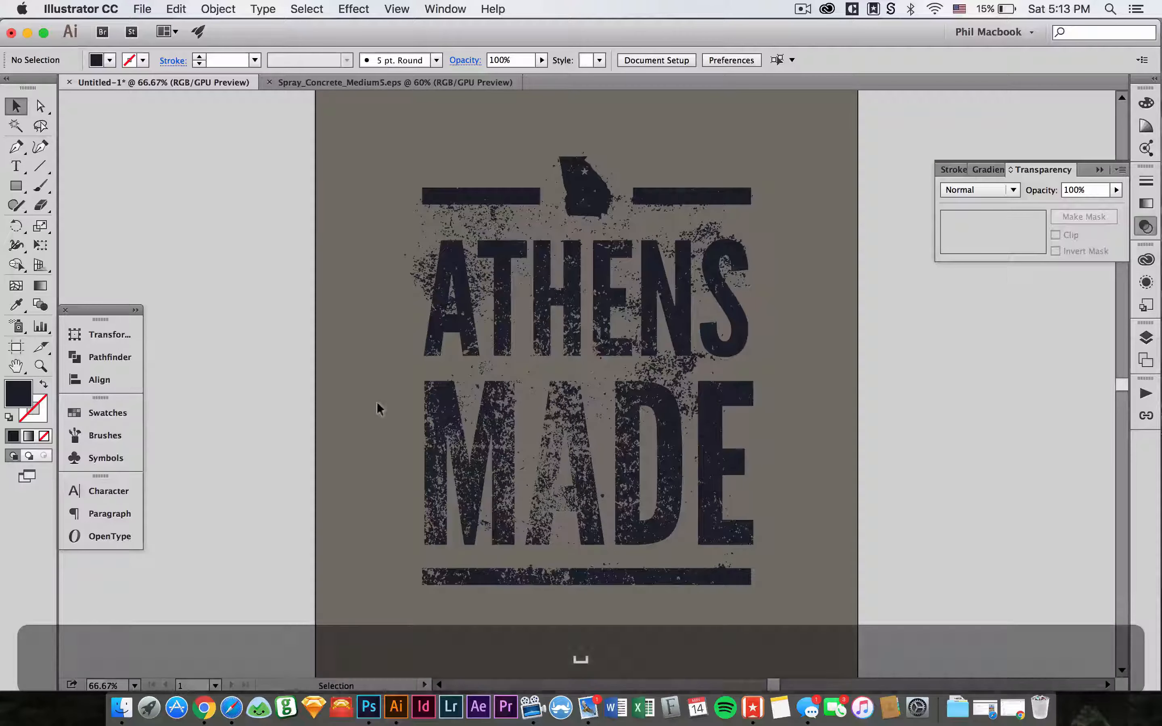
pyautogui.moveTo(811, 409); pyautogui.dragTo(790, 418)
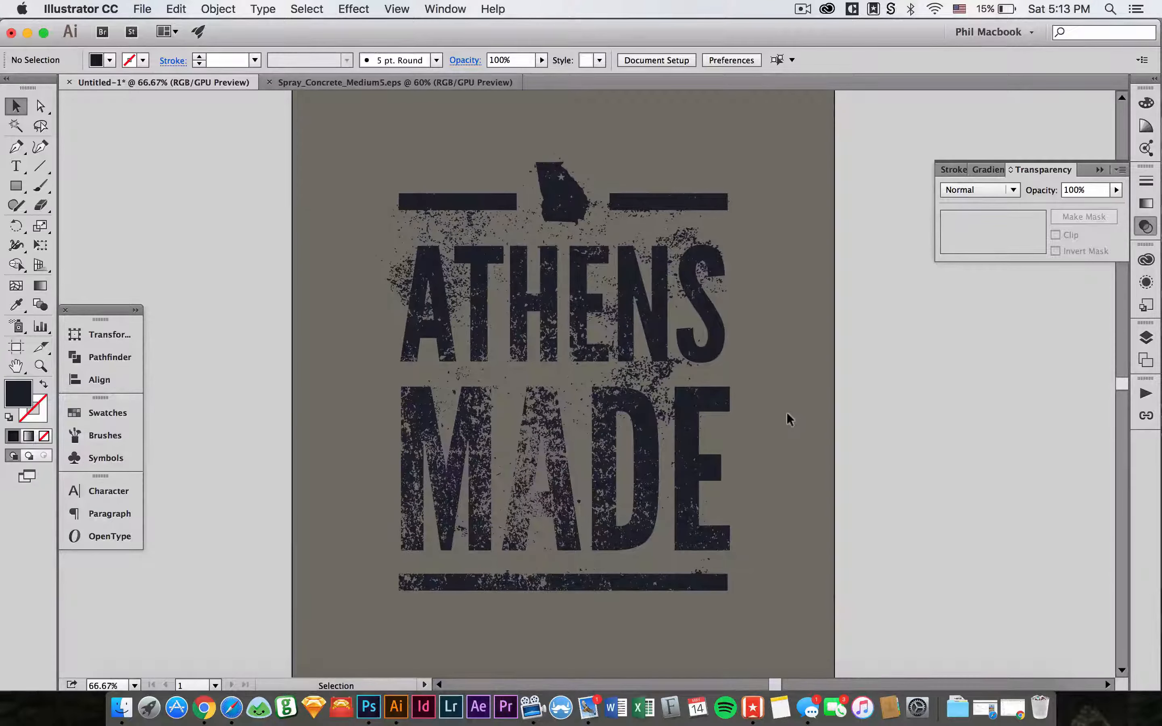